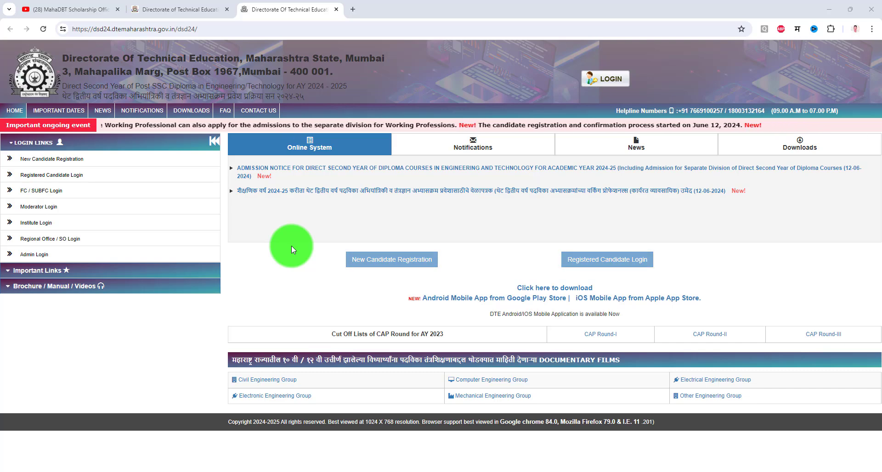
- View the MahaDBT Scholarship Official YouTube channel, highlighting its name and scrolling its page
left_click(69, 9)
left_click_drag(246, 179, 475, 183)
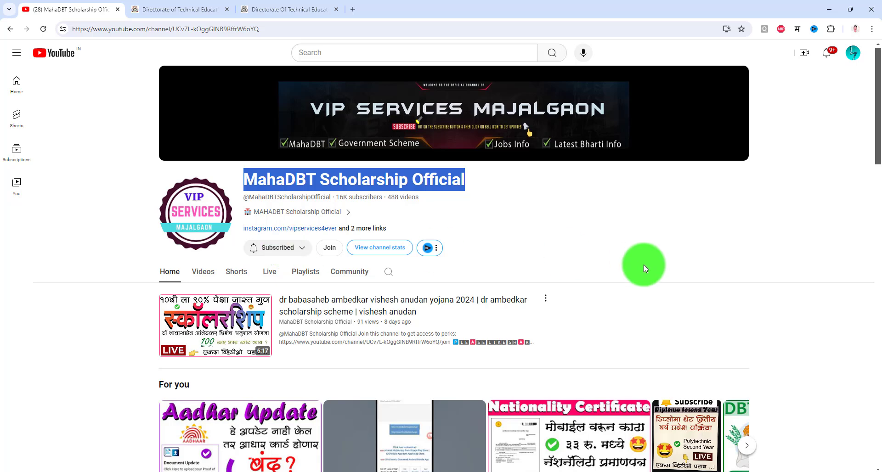
scroll(737, 275, "down", 18)
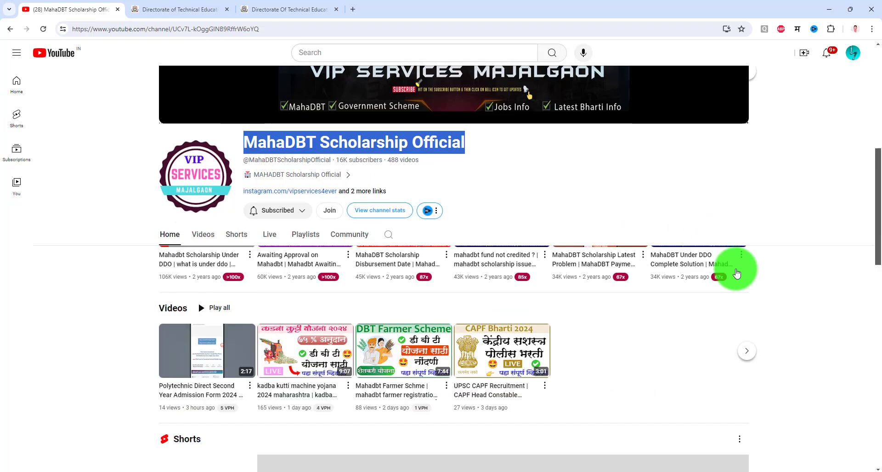
scroll(739, 273, "up", 12)
scroll(782, 301, "up", 6)
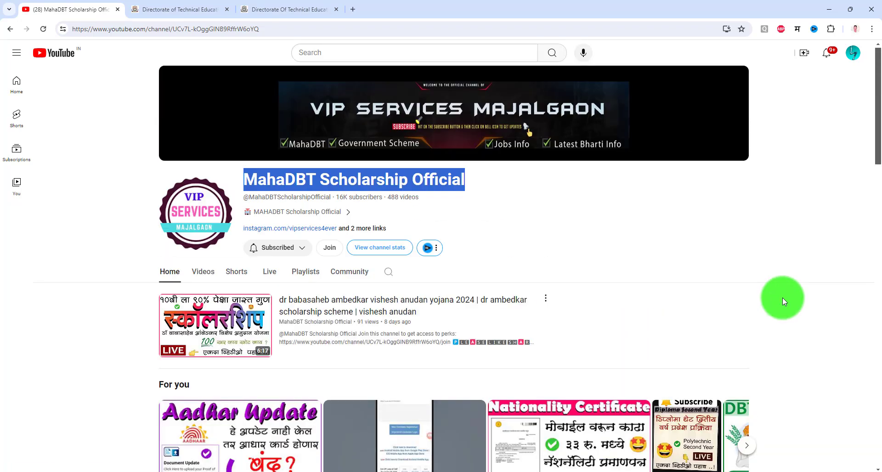
- Go back to the dsd24 Direct Second Year Diploma admissions home page tab
left_click(181, 9)
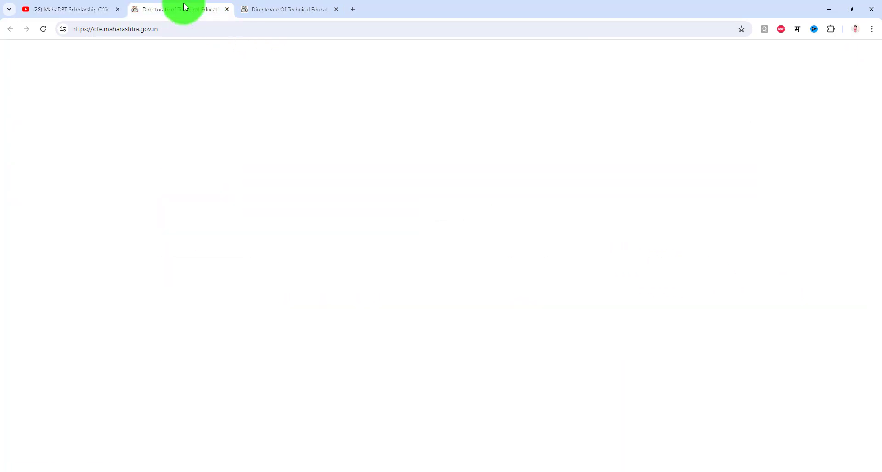
left_click(278, 6)
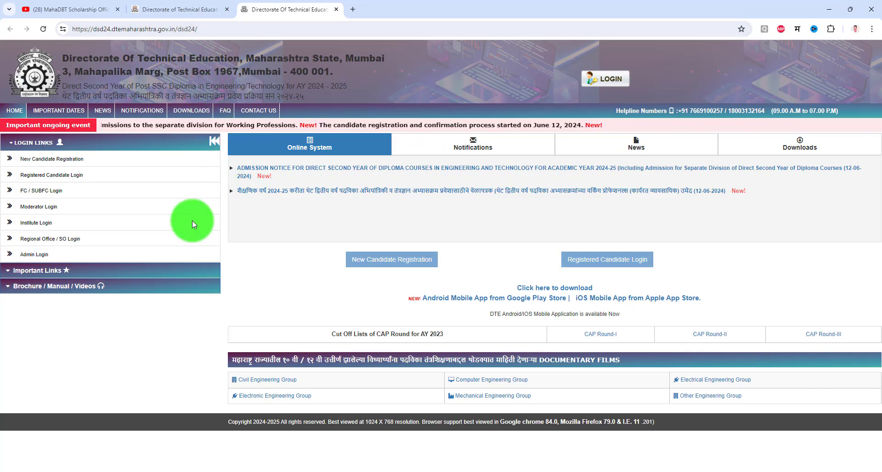
- Open the New Candidate Registration form and dismiss the invalid e-mail address alert
left_click(375, 264)
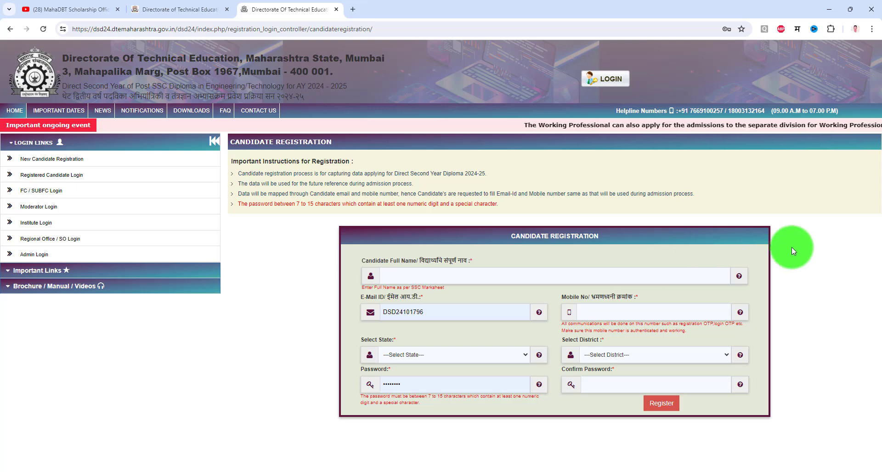
left_click(450, 275)
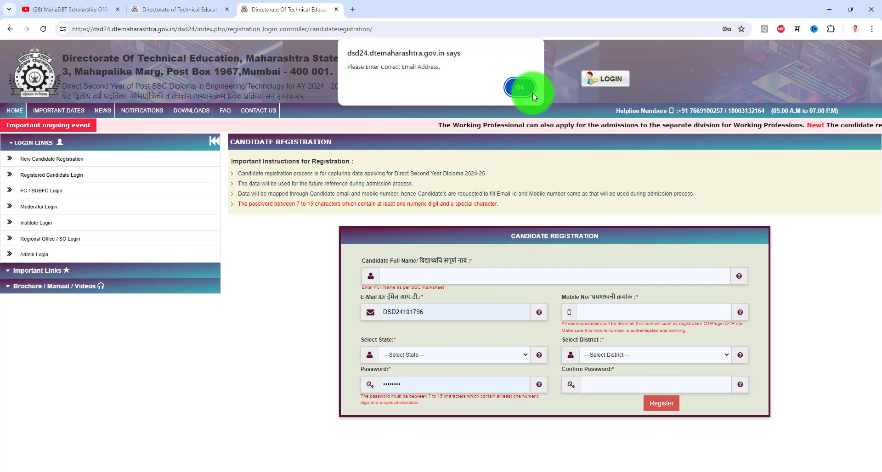
left_click(519, 87)
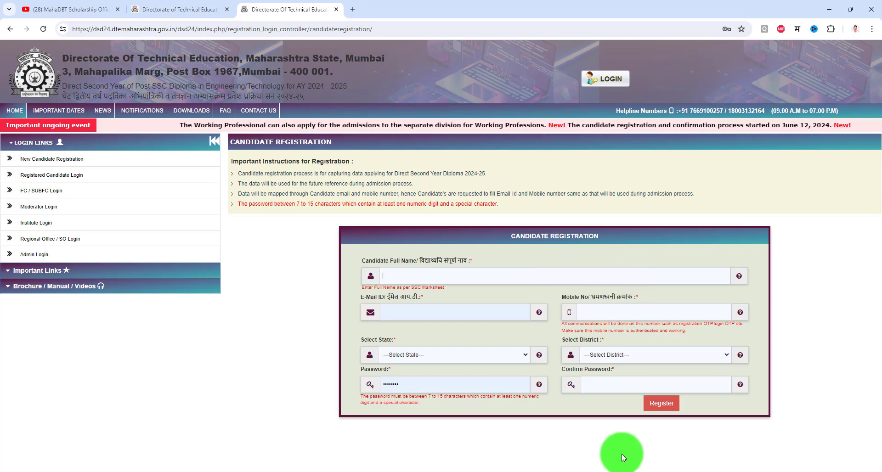
left_click(607, 471)
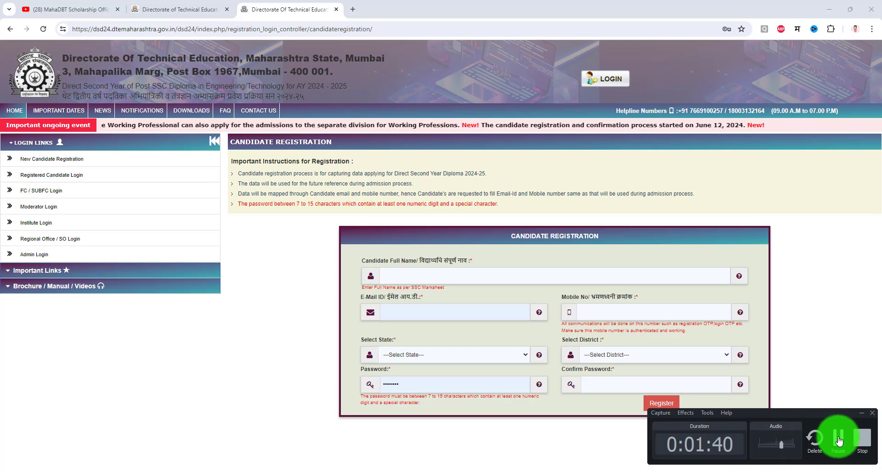
left_click(837, 443)
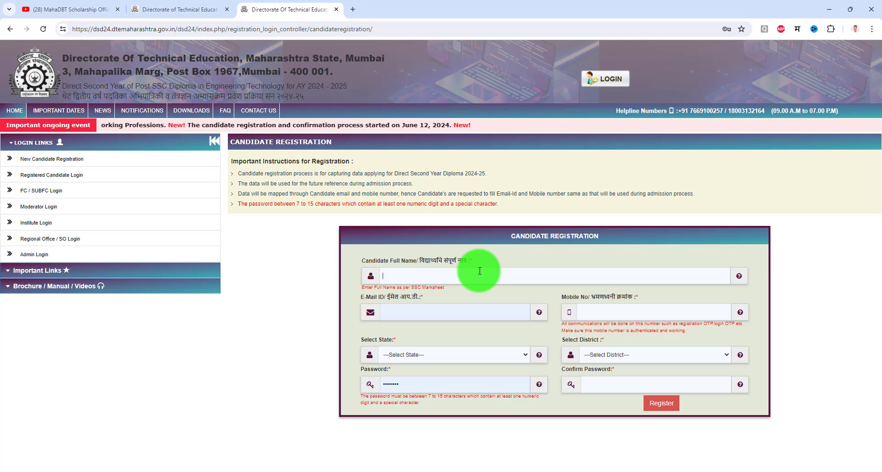
- Enter the candidate's full name, after fixing a mistyped one, then their e-mail address and mobile number
type("KHARADE")
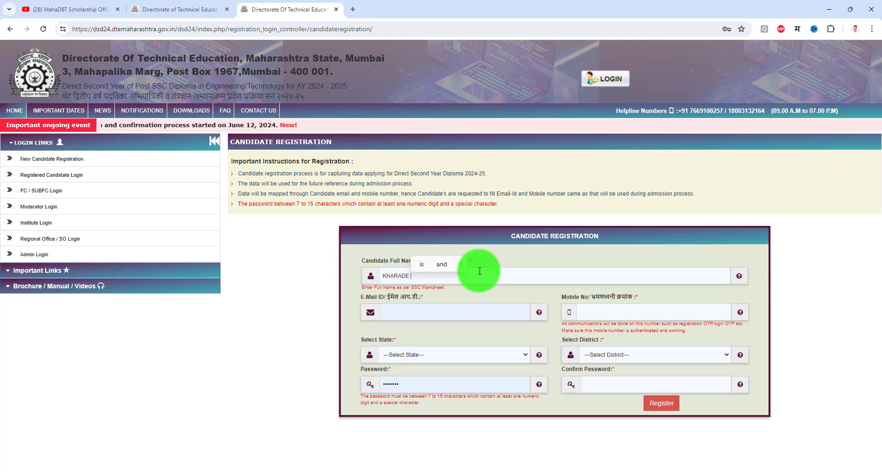
key("ctrl+a")
key("BackSpace")
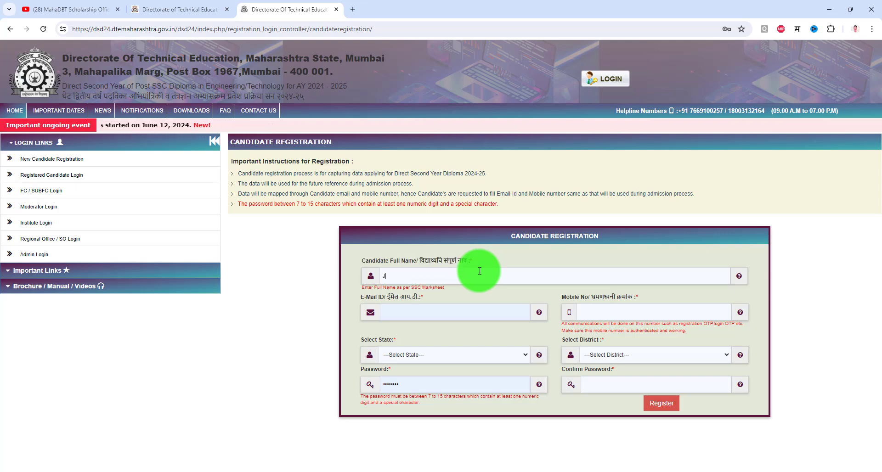
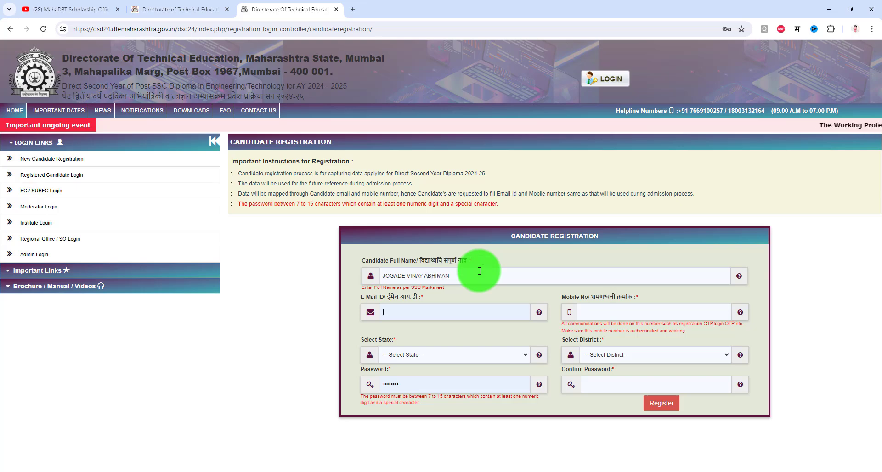
key("Tab")
type("jo")
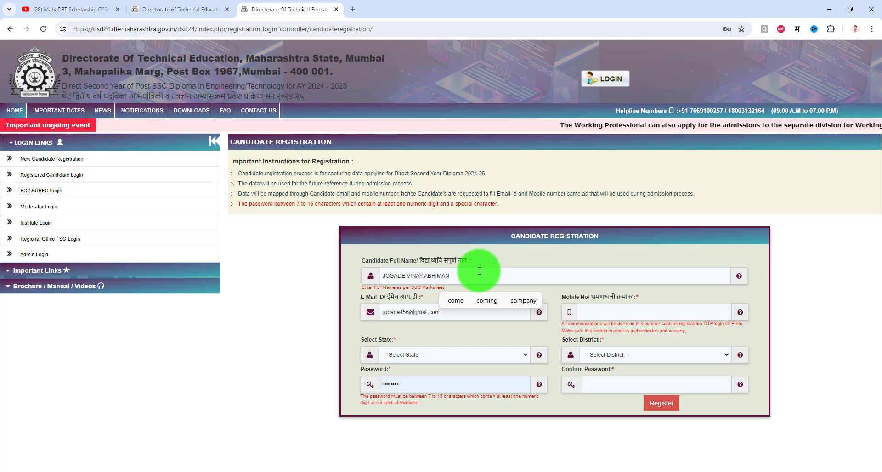
key("Tab")
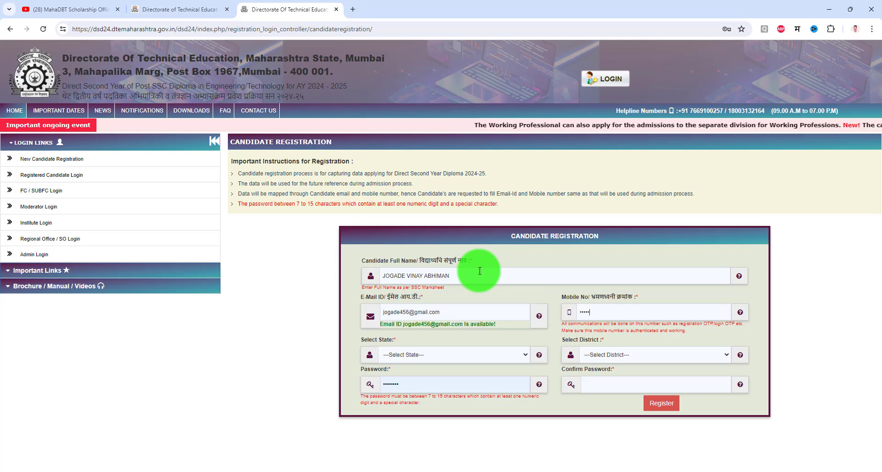
key("Tab")
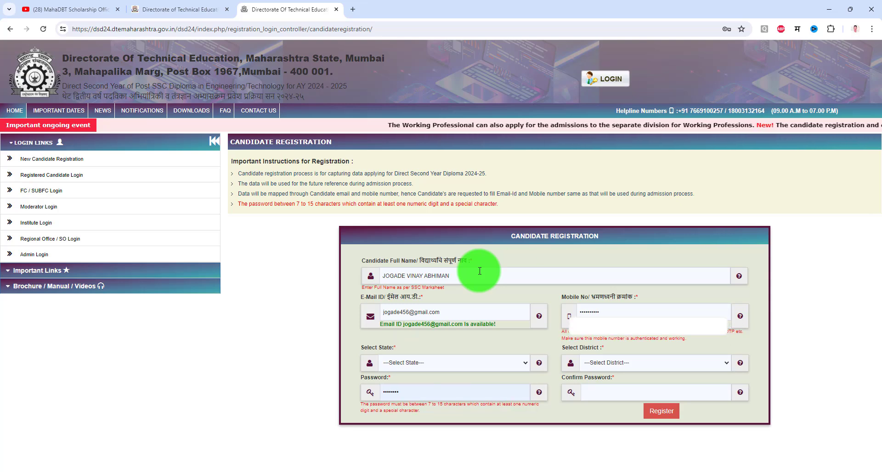
- Select Maharashtra as the state and Beed as the district
left_click(447, 363)
scroll(410, 273, "down", 1)
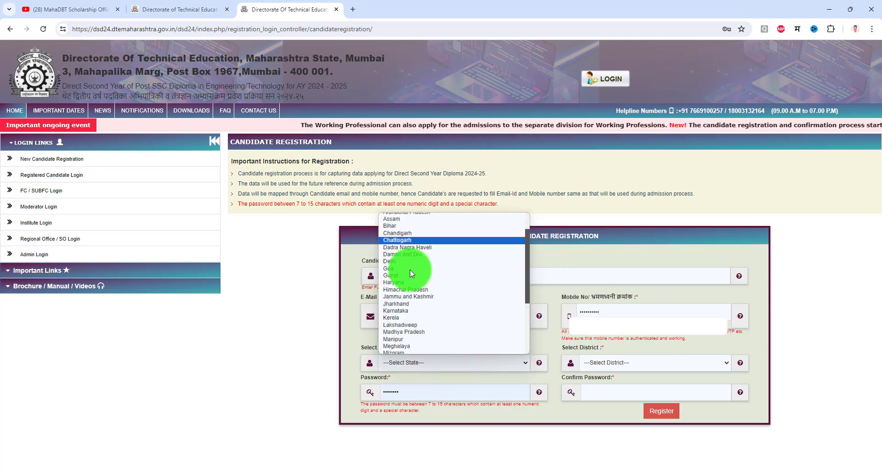
scroll(410, 271, "down", 4)
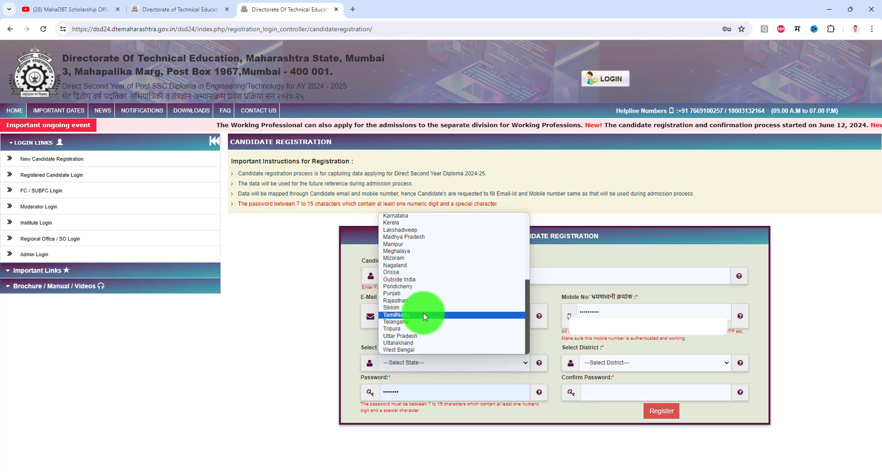
scroll(412, 259, "up", 5)
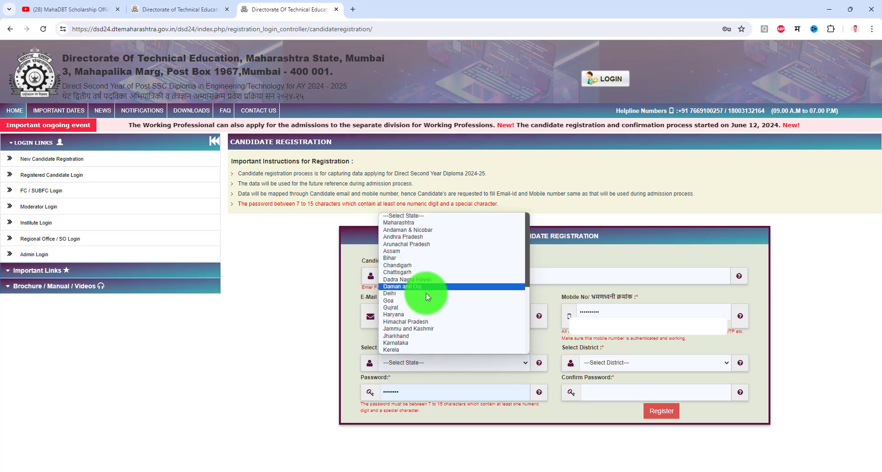
scroll(427, 294, "down", 5)
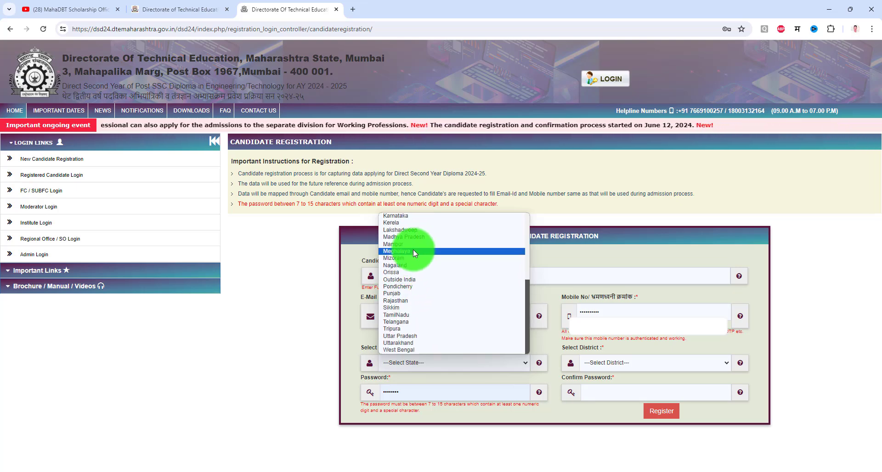
key("m")
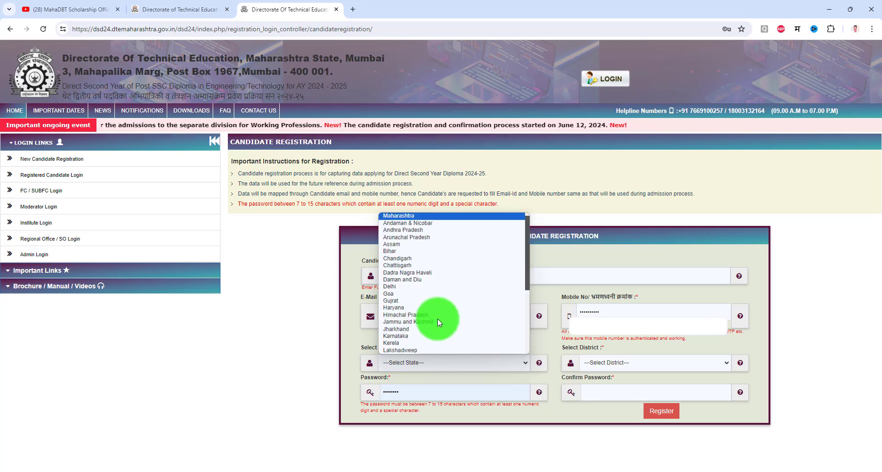
key("Return")
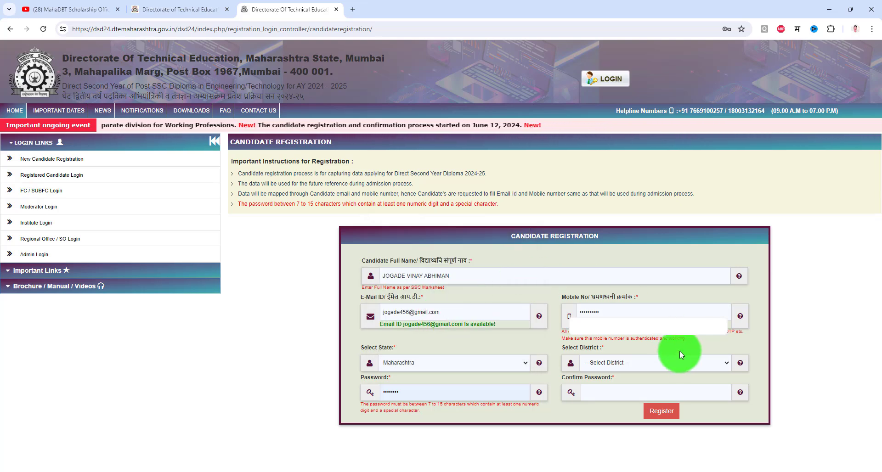
left_click(645, 362)
left_click(601, 244)
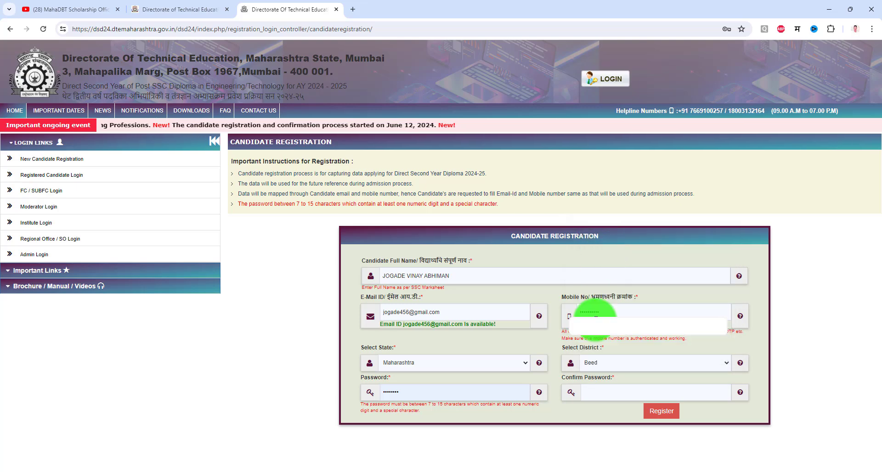
- Enter the account password and its confirmation, then submit the registration
double_click(434, 394)
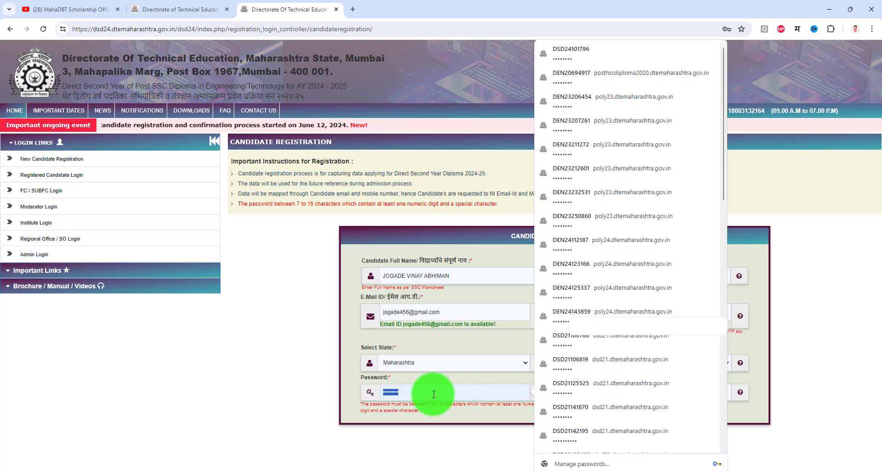
type("••")
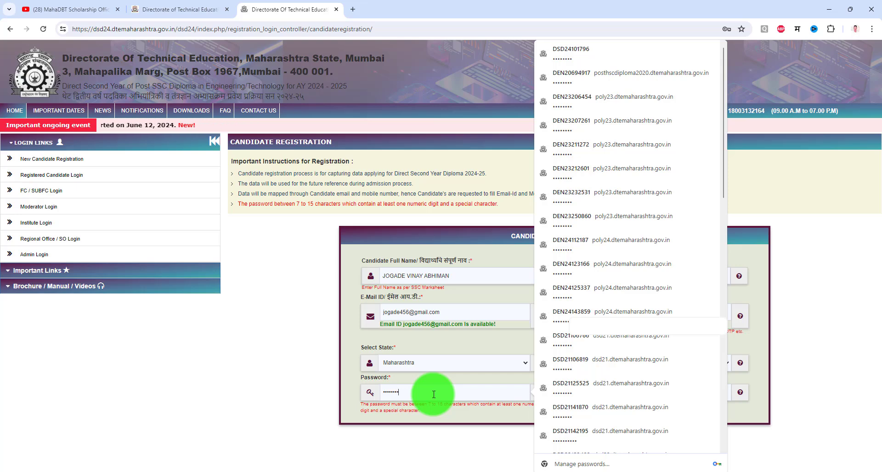
left_click(434, 395)
left_click(682, 391)
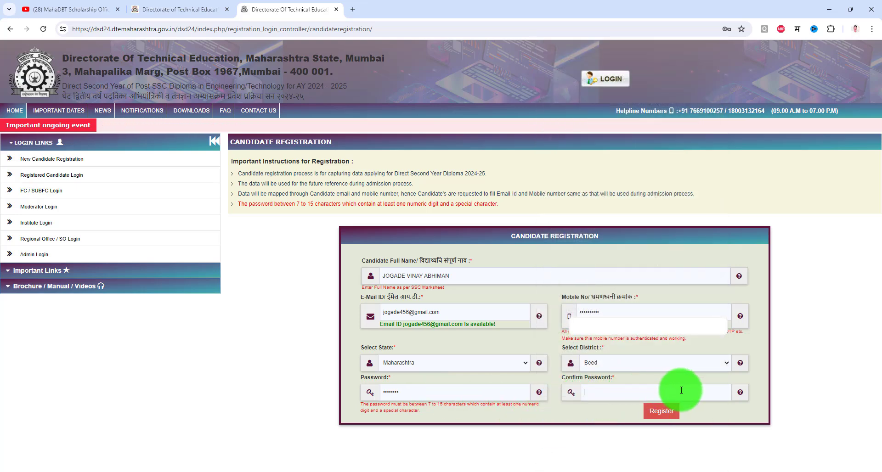
type("•")
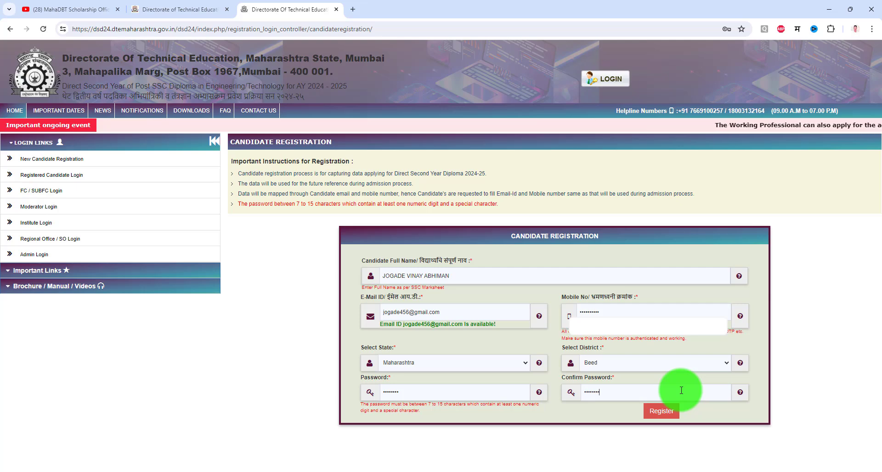
left_click(669, 412)
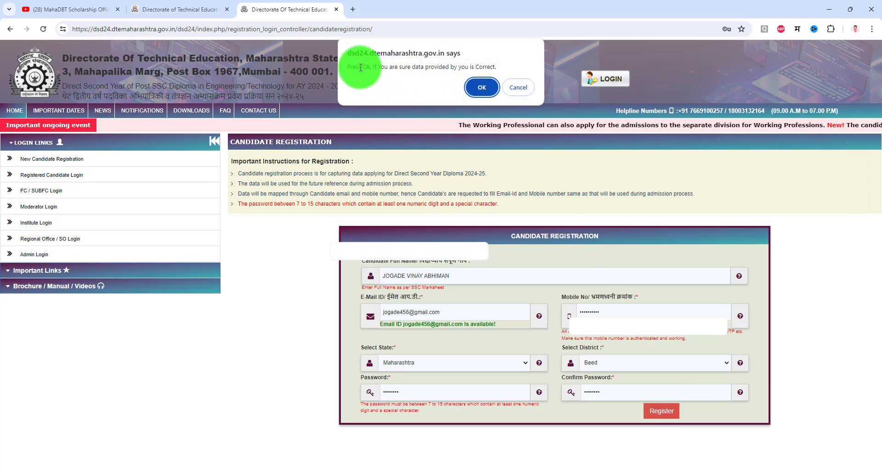
- Confirm the registration details, enter the received OTP, and submit it for verification
left_click(485, 90)
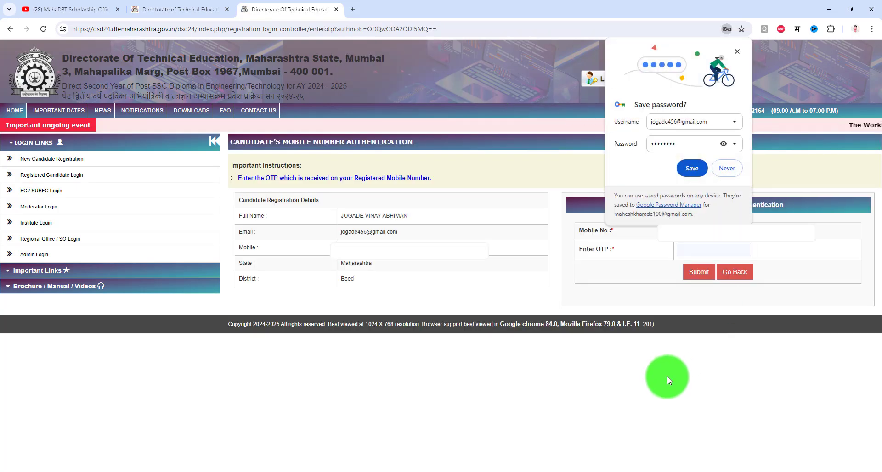
left_click(737, 52)
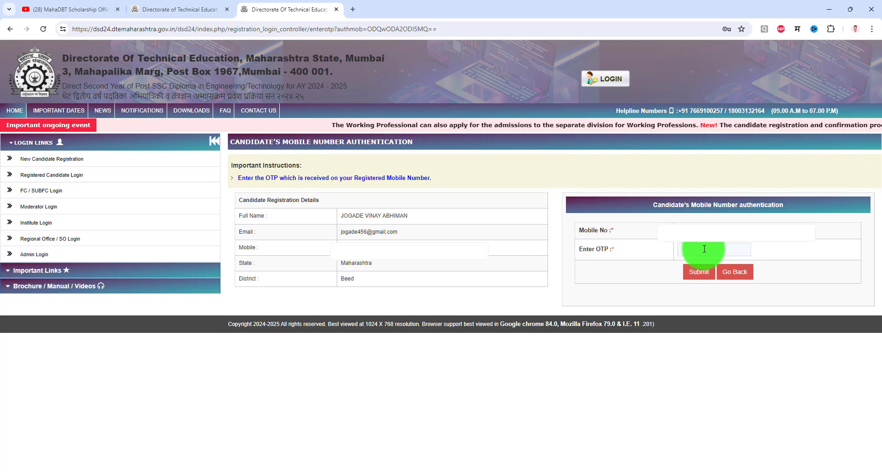
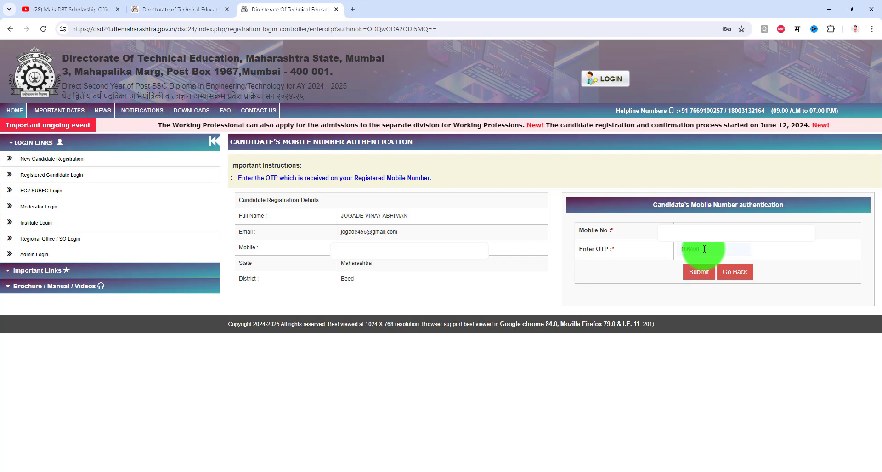
left_click(693, 280)
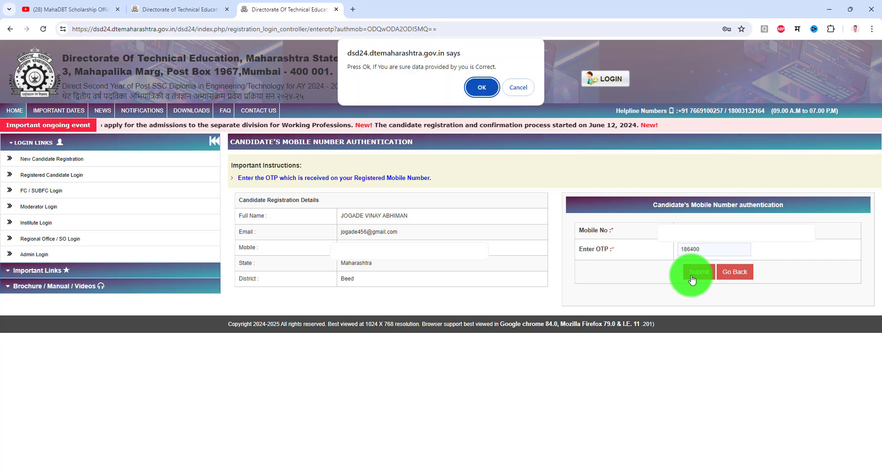
left_click(476, 89)
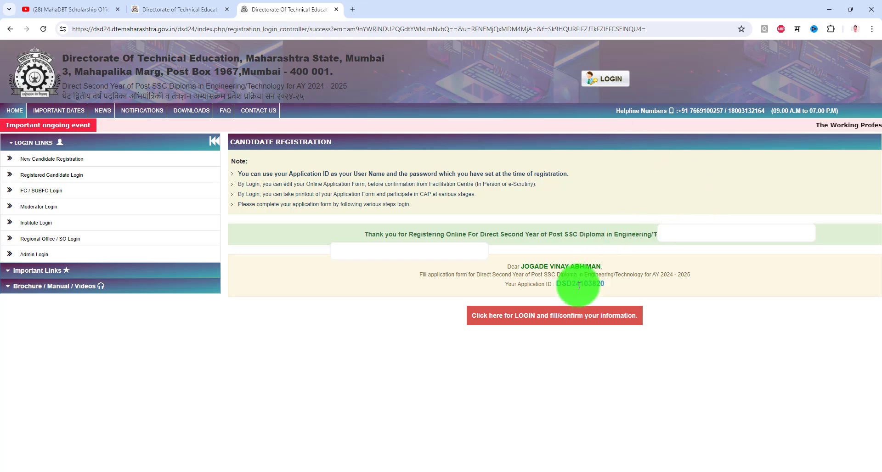
- Copy the new Application ID from the registration confirmation page
double_click(577, 283)
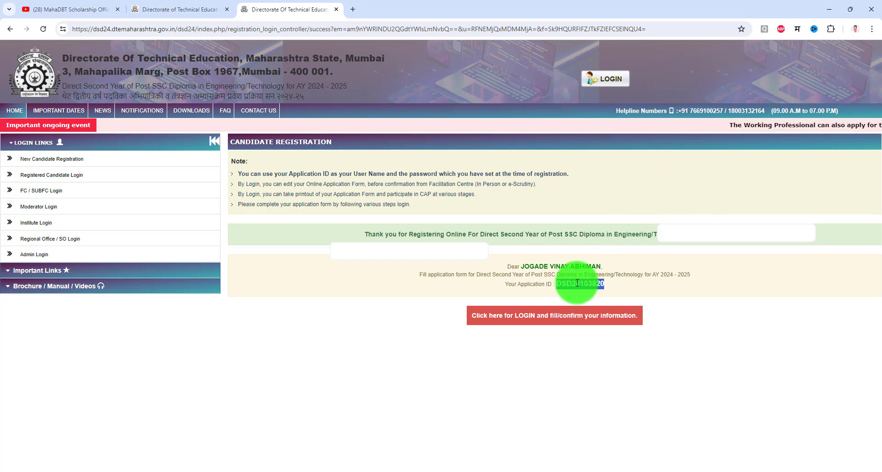
right_click(577, 283)
left_click(589, 290)
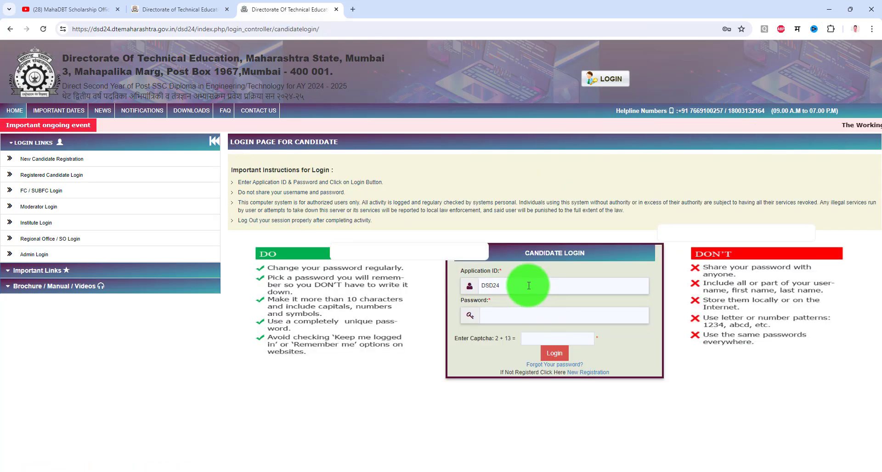
- Put the Application ID into the login form and begin entering the password
double_click(529, 286)
left_click(463, 272)
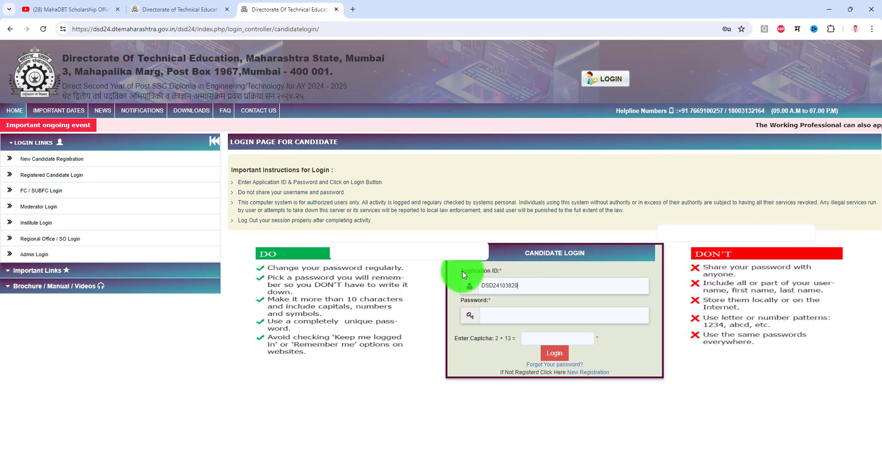
left_click(516, 317)
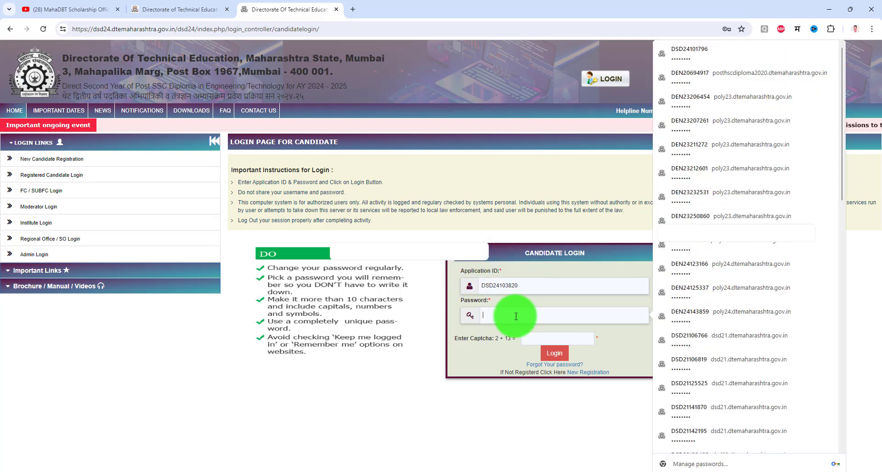
type("a")
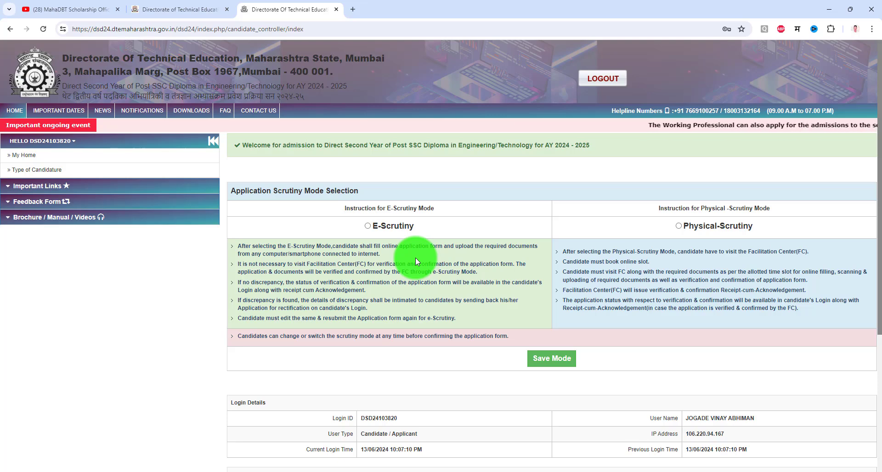
- Choose E-Scrutiny, save it as the scrutiny mode, and continue to the application form
left_click(368, 226)
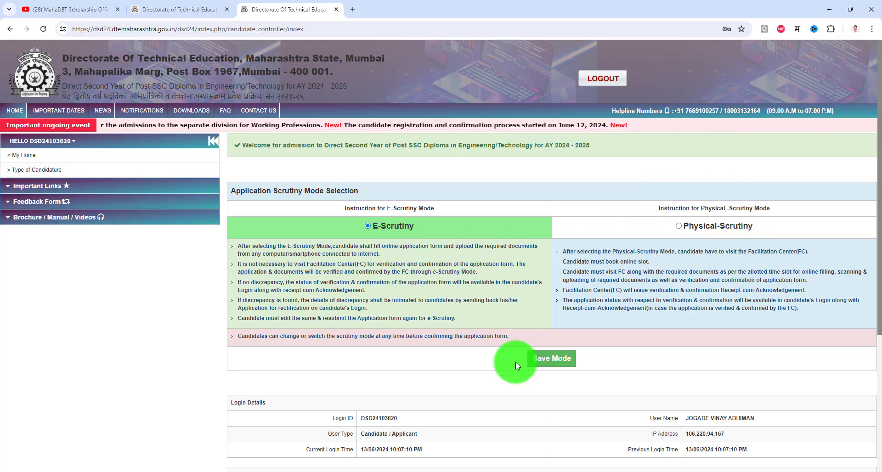
left_click(557, 363)
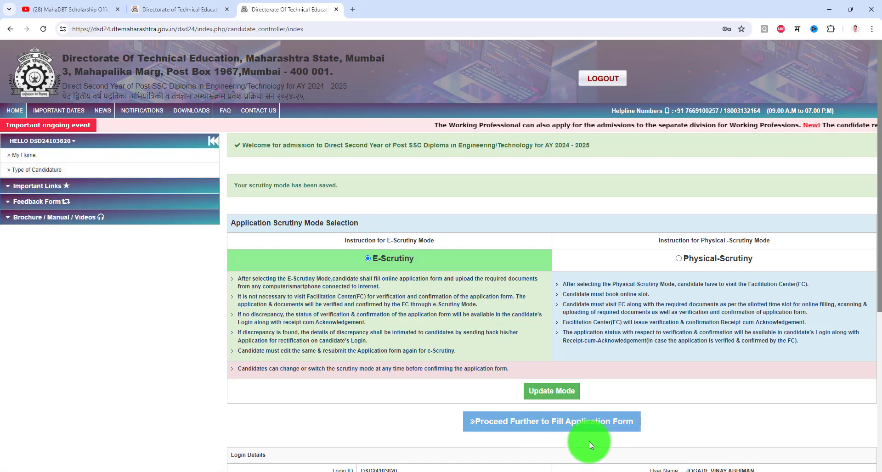
left_click(555, 428)
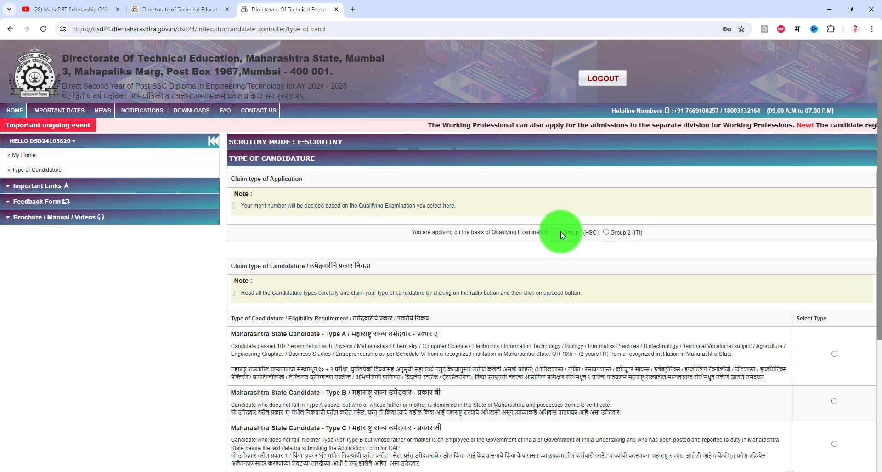
- Claim Group 1 (HSC) as the qualifying examination
left_click(580, 232)
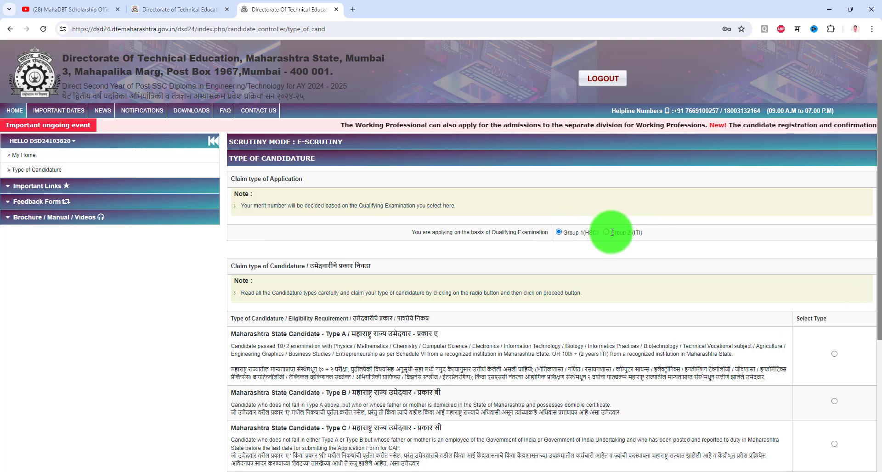
scroll(505, 395, "down", 4)
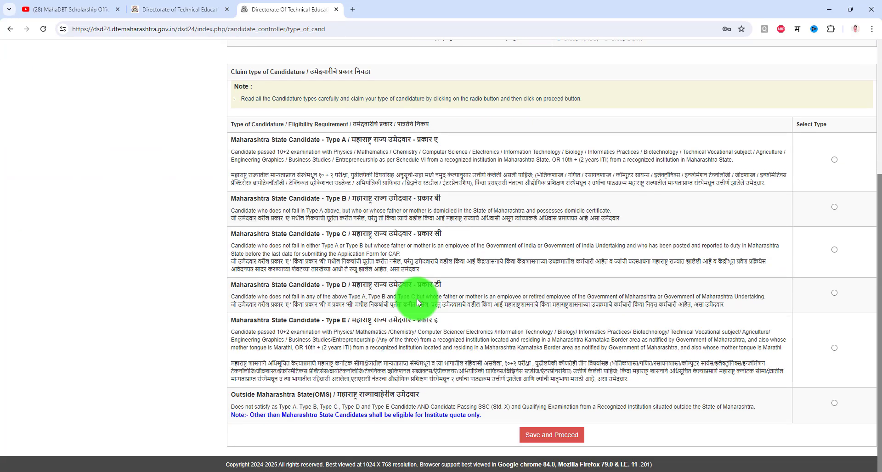
scroll(398, 398, "up", 3)
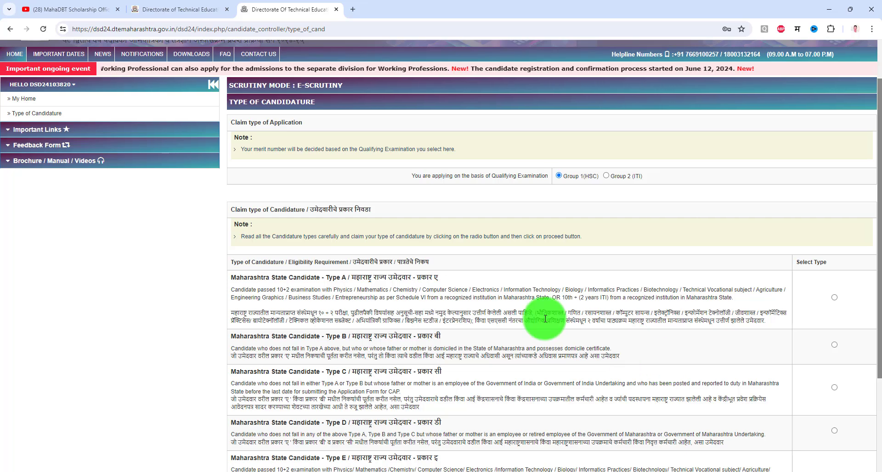
scroll(400, 349, "down", 3)
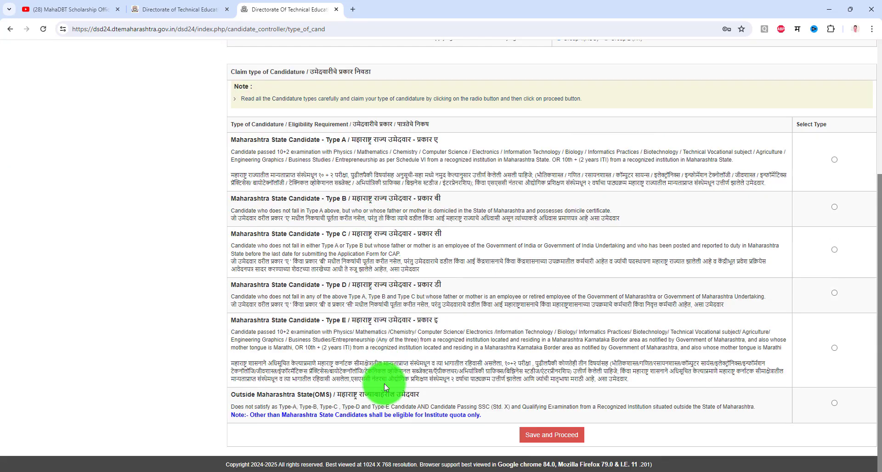
scroll(480, 329, "up", 3)
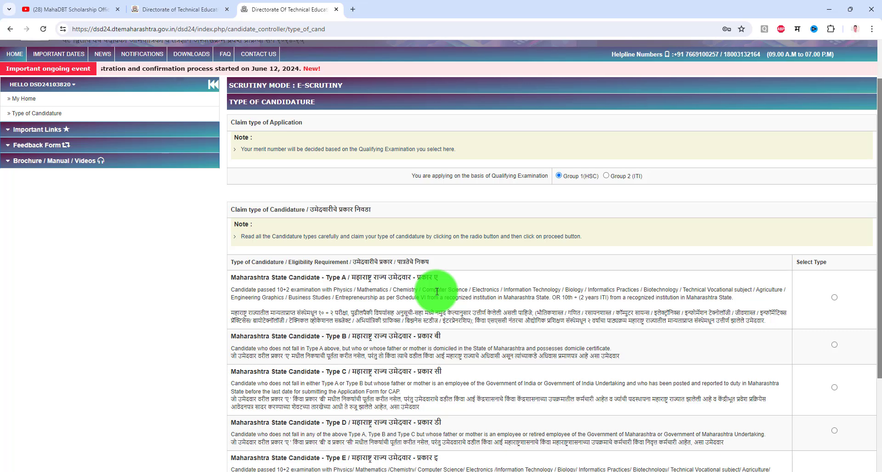
- Claim Maharashtra State Candidate Type A, then save and confirm the candidature
left_click_drag(297, 278, 413, 278)
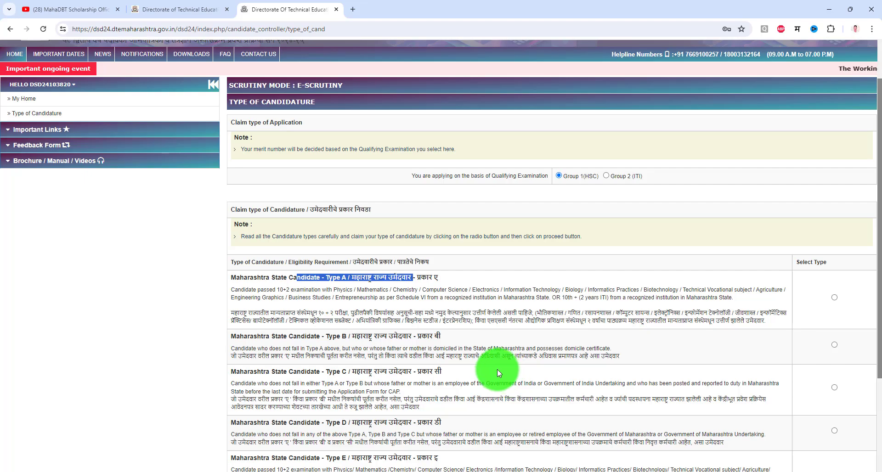
scroll(499, 373, "down", 3)
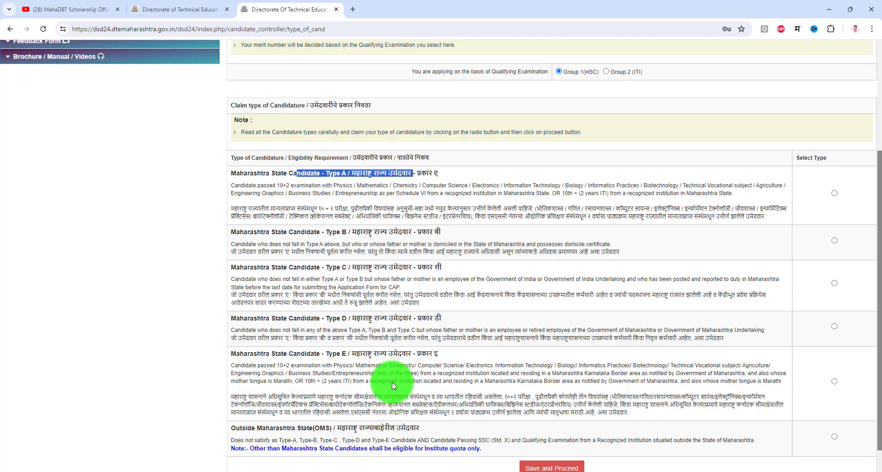
scroll(392, 383, "up", 5)
triple_click(365, 332)
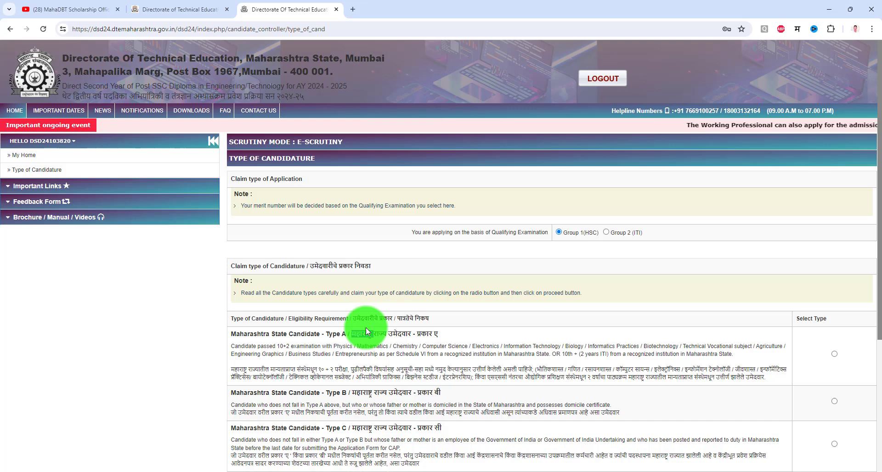
left_click(834, 352)
scroll(723, 335, "down", 5)
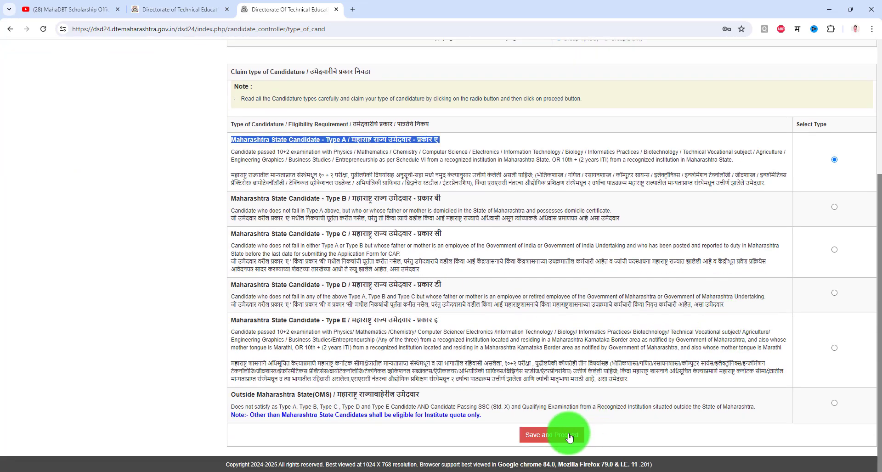
left_click(570, 438)
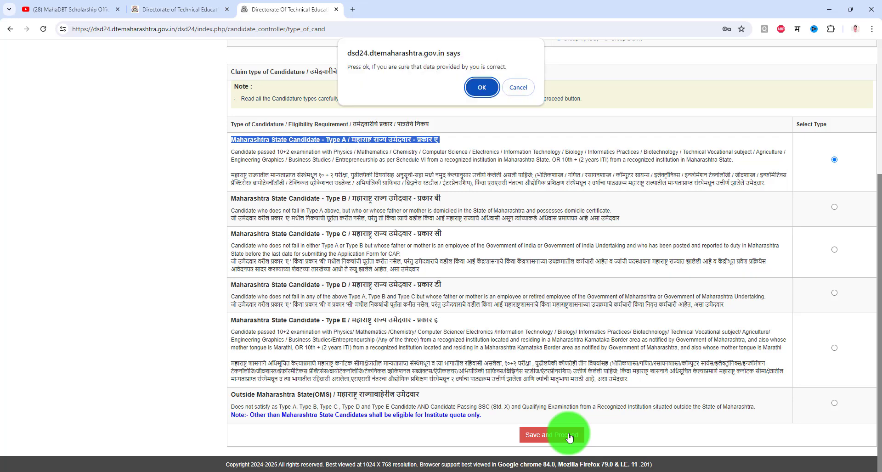
left_click(486, 87)
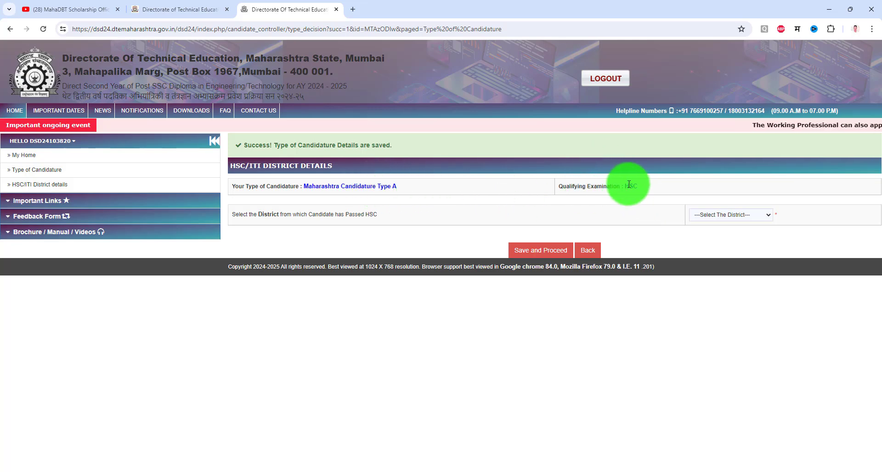
- Pick Beed as the district where HSC was passed, then save and confirm
left_click_drag(339, 186, 405, 187)
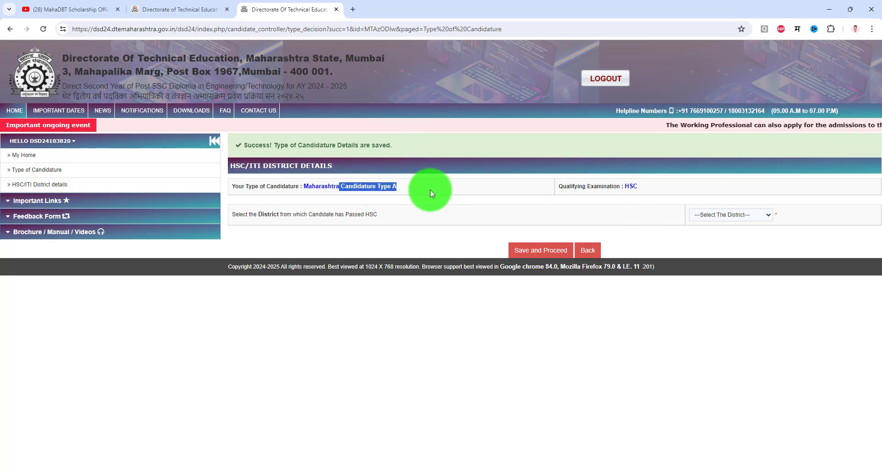
left_click(765, 217)
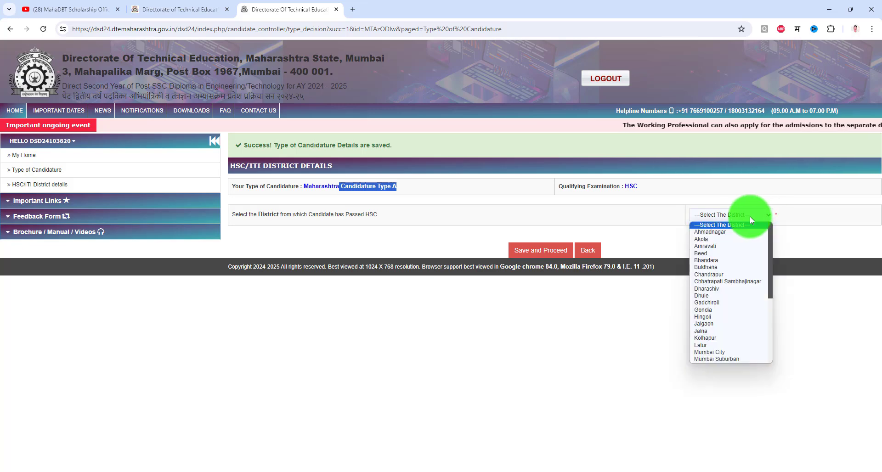
left_click(722, 255)
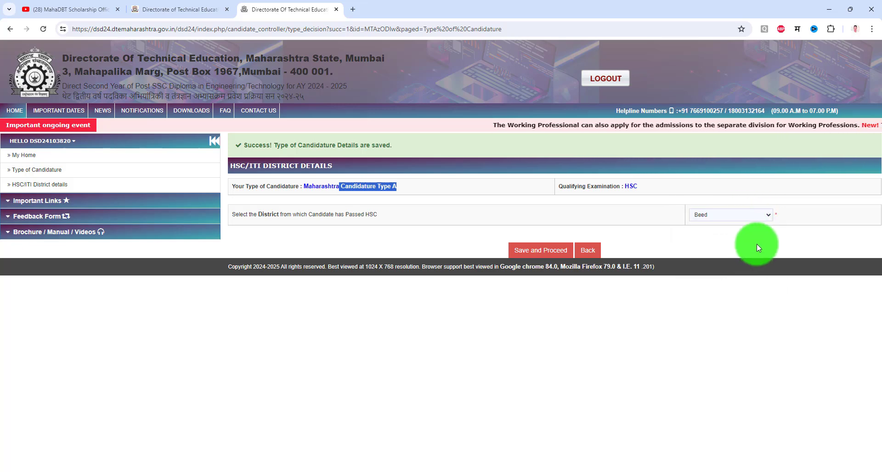
left_click(541, 253)
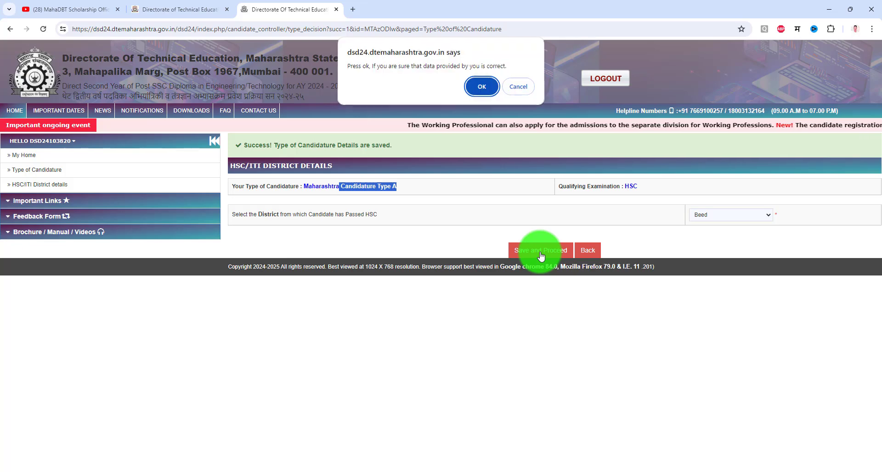
left_click(474, 88)
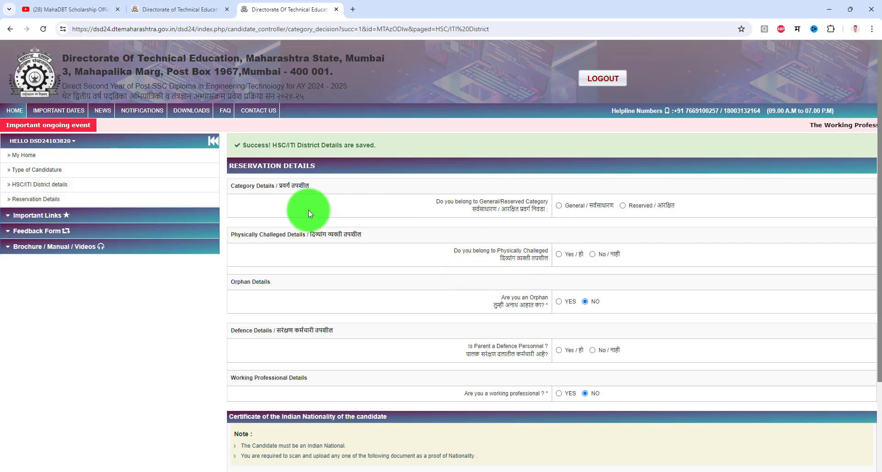
- Set the category to General and answer No to the EWS question
left_click_drag(246, 188, 306, 186)
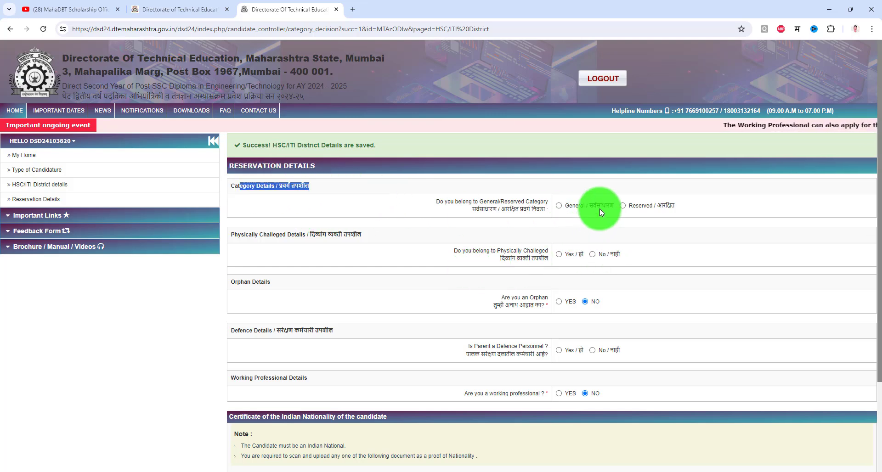
left_click(623, 205)
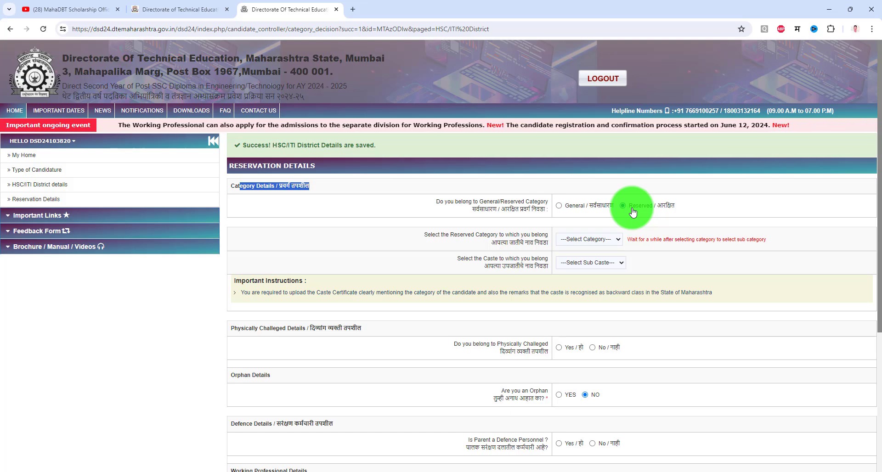
left_click(558, 205)
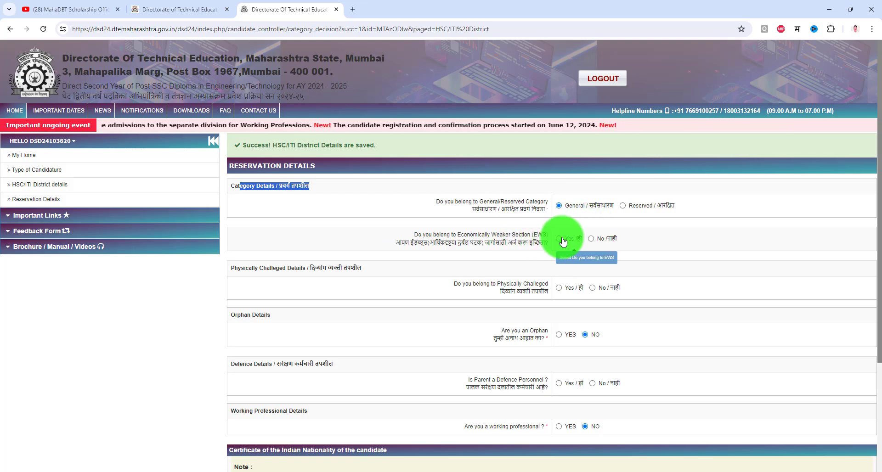
left_click(593, 238)
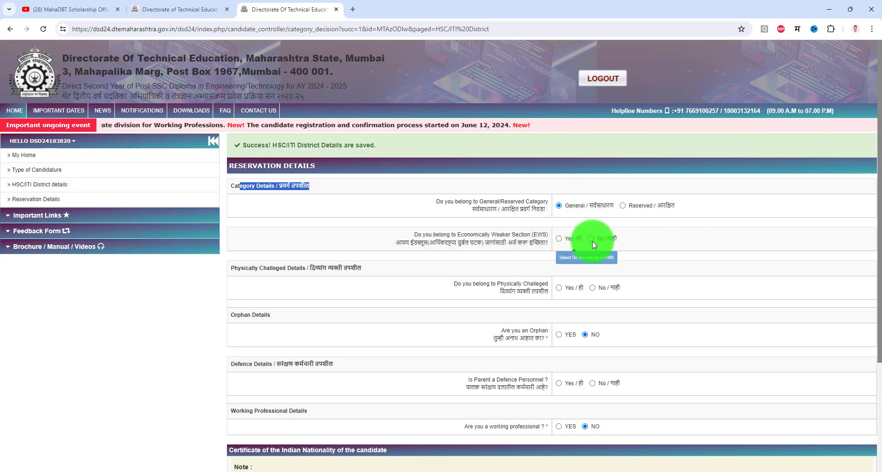
- Answer No to physically challenged and No to parent being defence personnel
left_click_drag(282, 268, 356, 270)
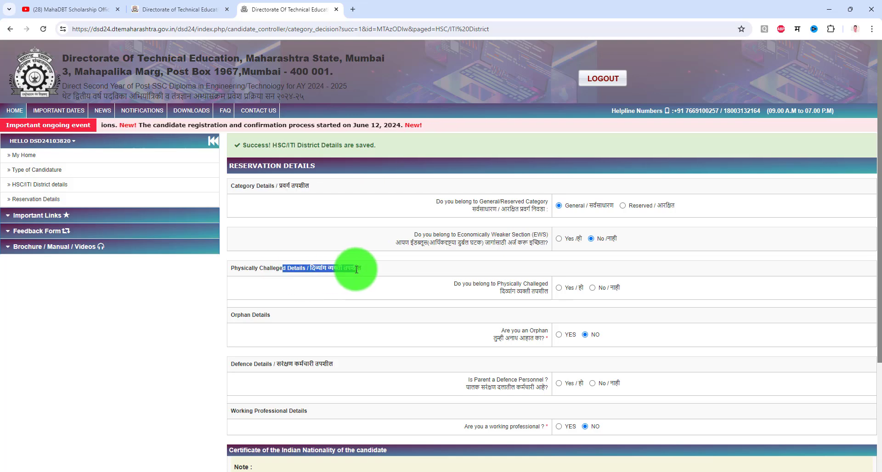
left_click(559, 287)
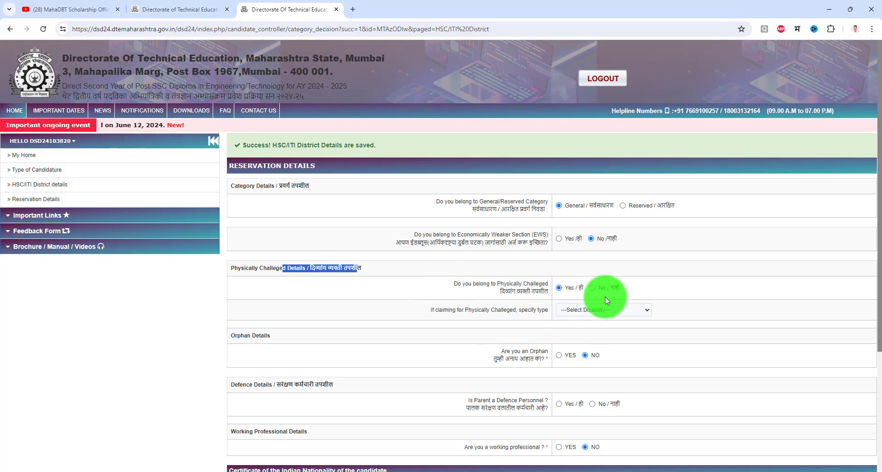
left_click(592, 288)
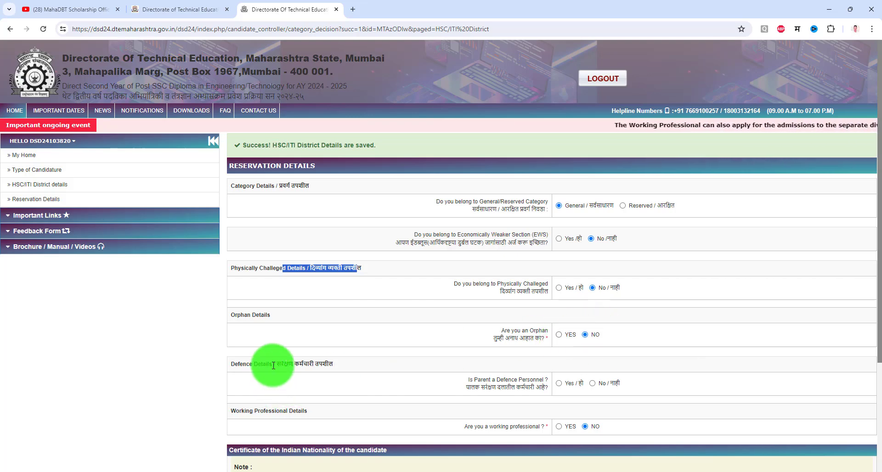
left_click_drag(272, 364, 325, 367)
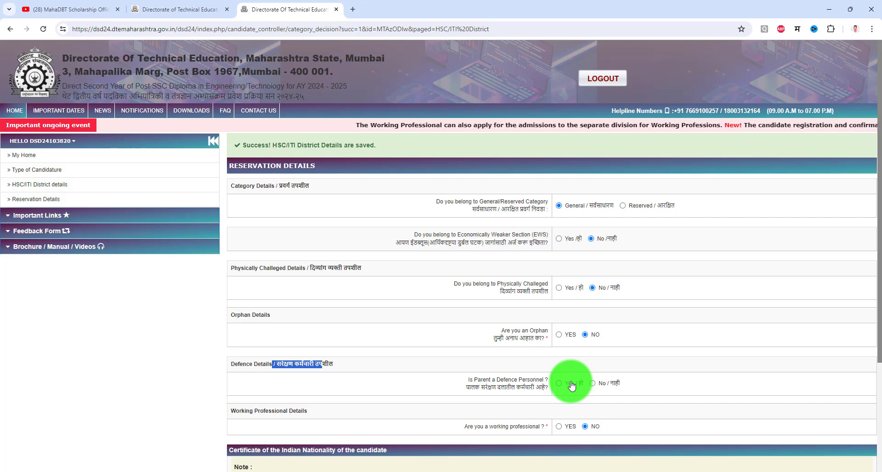
left_click(593, 383)
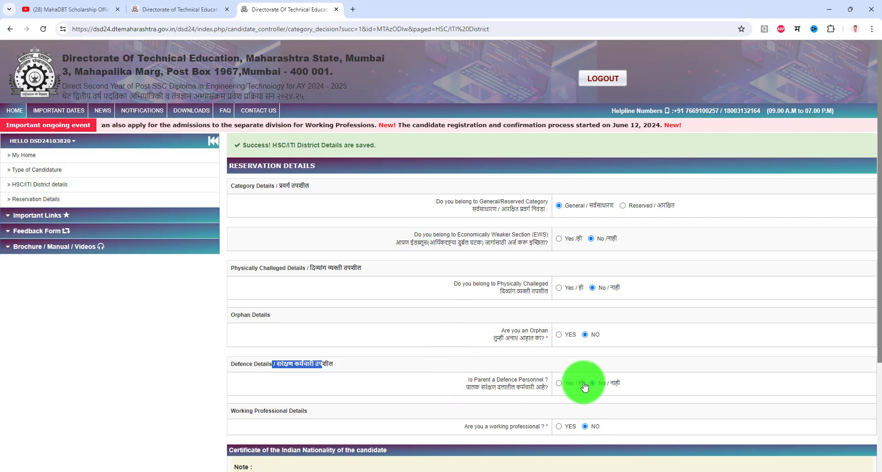
scroll(558, 328, "down", 3)
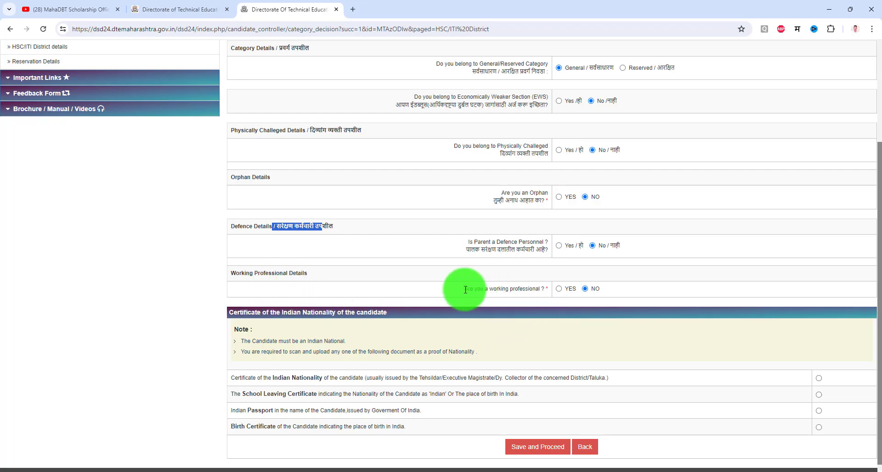
- Keep Working Professional as NO, then save the reservation details and confirm they are correct
left_click(559, 289)
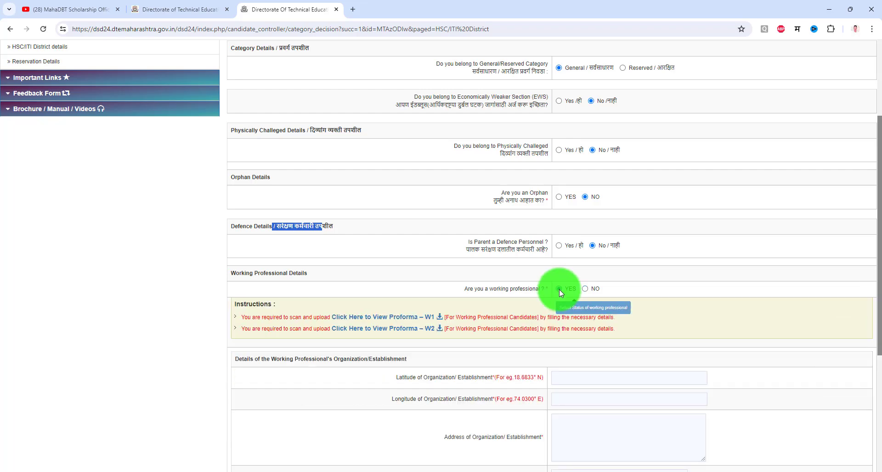
left_click(586, 289)
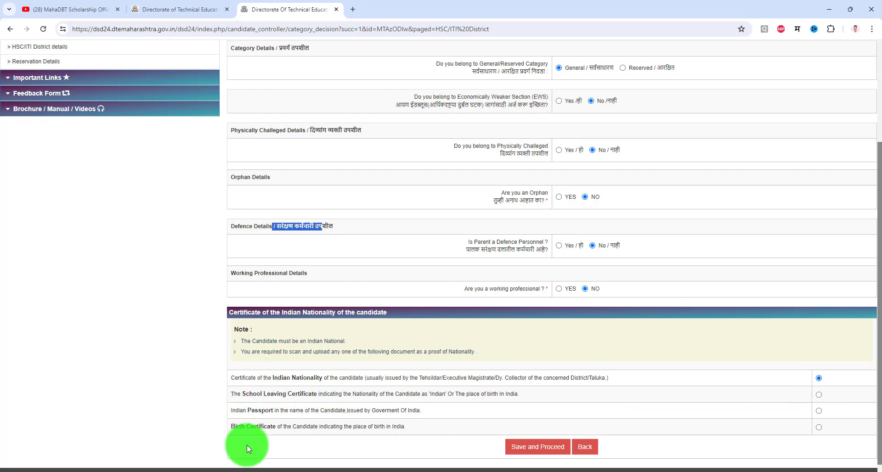
left_click(533, 448)
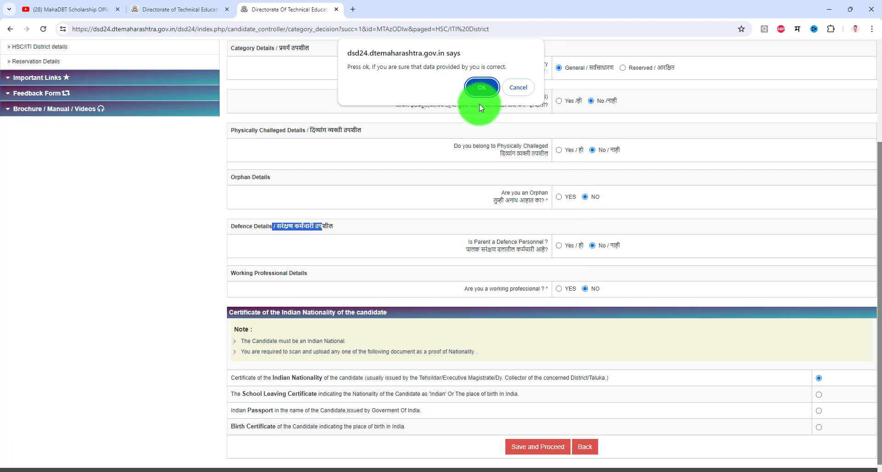
left_click(479, 87)
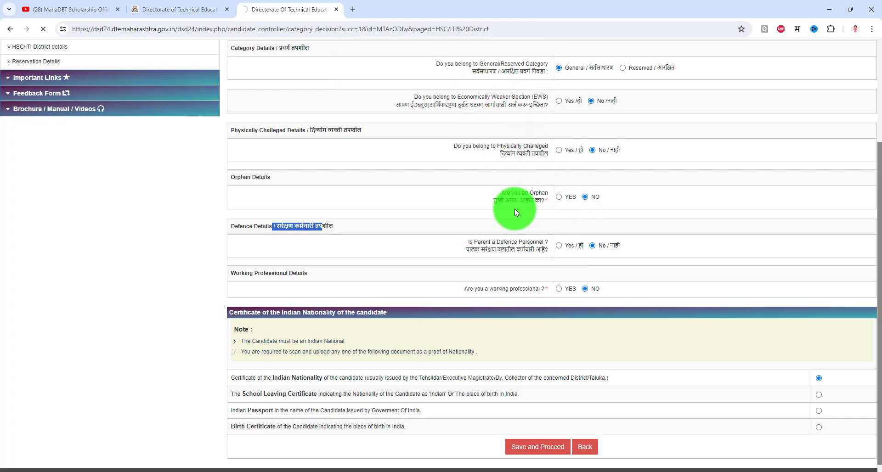
- Choose Maharashtra State Board as the HSC board
scroll(575, 230, "down", 6)
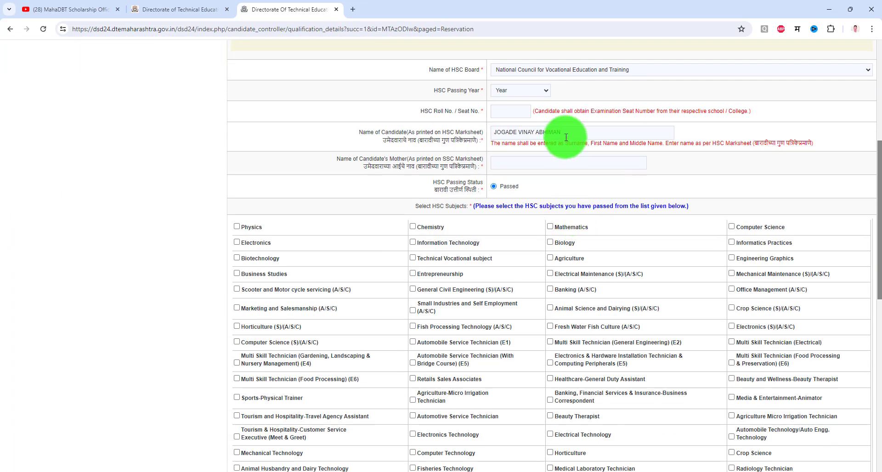
scroll(617, 218, "up", 5)
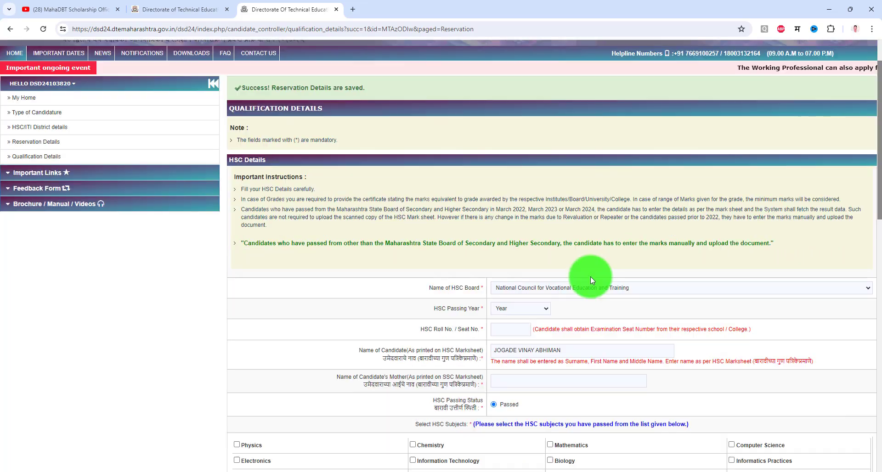
scroll(591, 277, "down", 8)
scroll(667, 310, "down", 7)
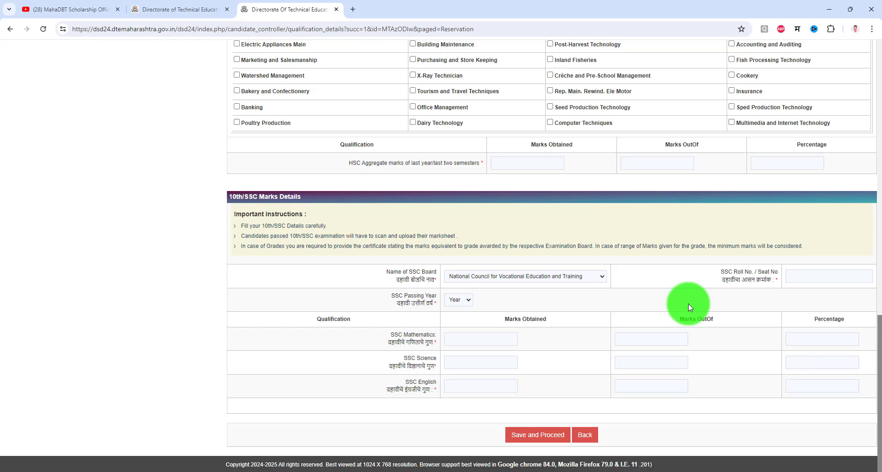
scroll(689, 304, "up", 15)
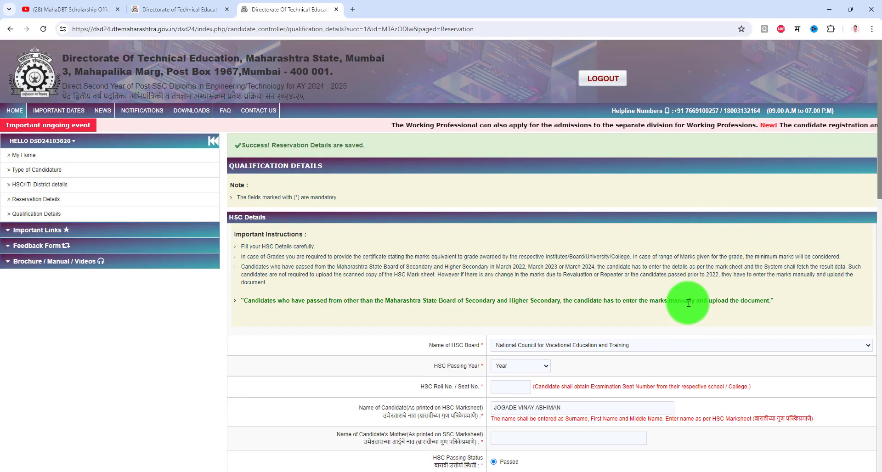
left_click(550, 345)
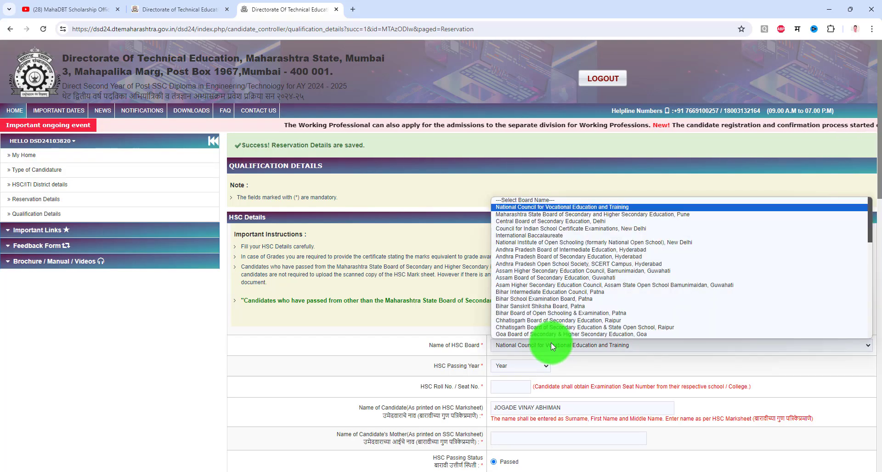
left_click(570, 214)
- Set the HSC passing year to 2021 and enter the HSC seat number
scroll(673, 312, "down", 6)
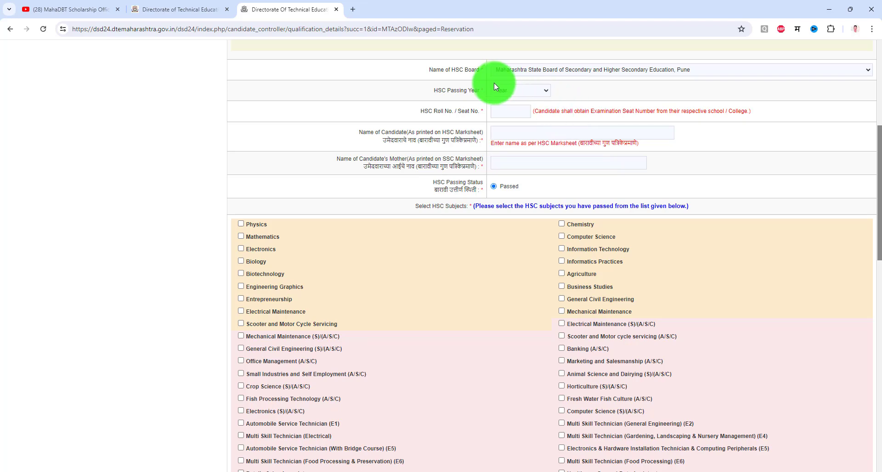
left_click(514, 89)
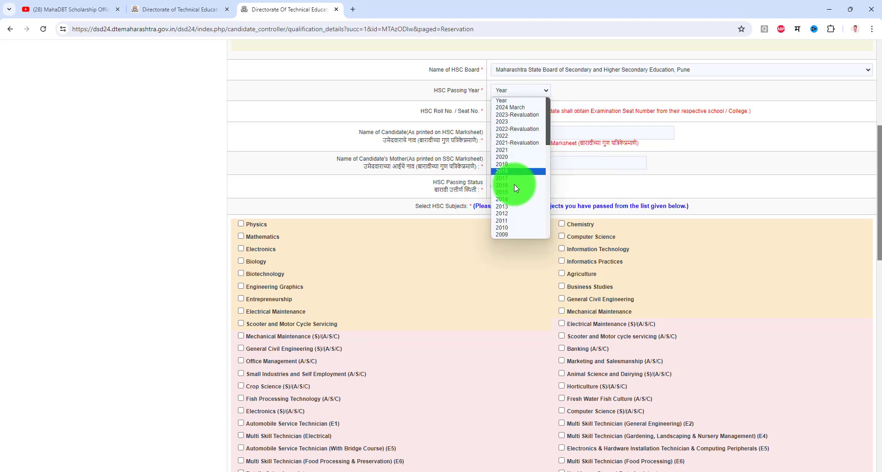
left_click(506, 153)
left_click(519, 112)
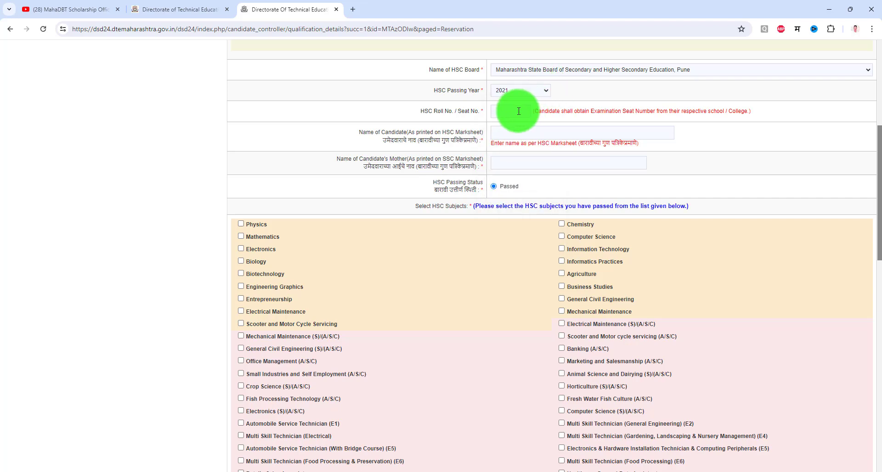
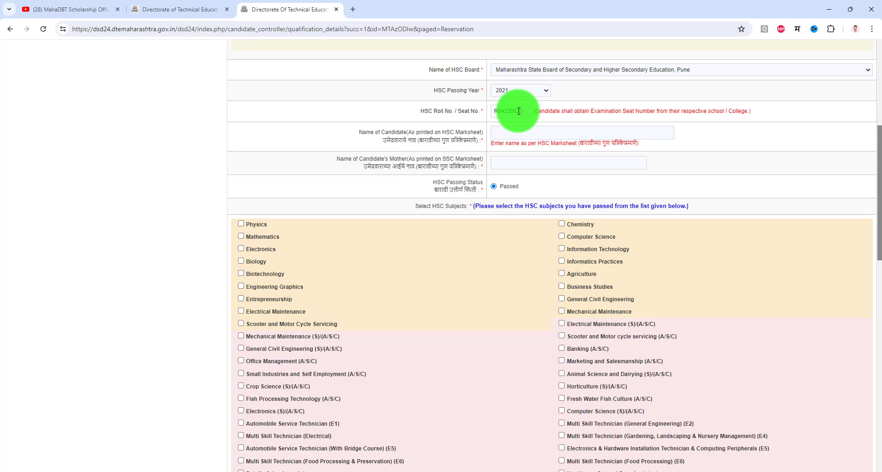
left_click(506, 133)
scroll(689, 199, "up", 6)
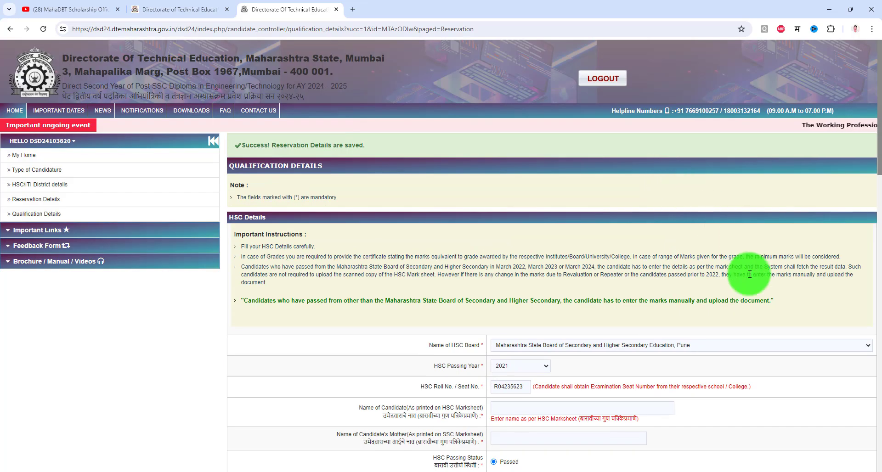
scroll(750, 274, "down", 3)
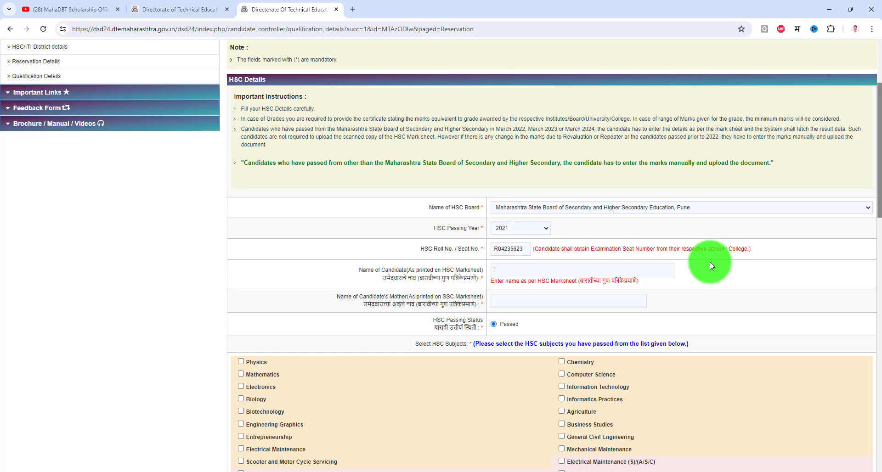
scroll(707, 260, "up", 3)
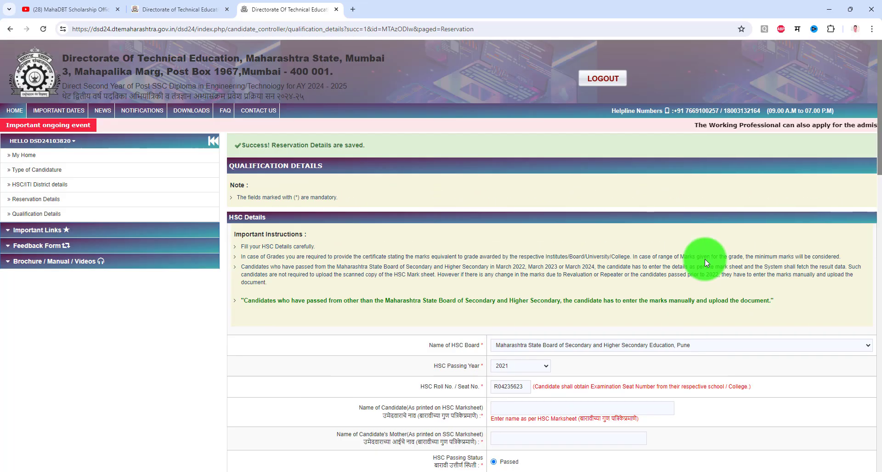
- Open My Home in a new tab and select the registered name under Login Details
middle_click(32, 156)
left_click(374, 10)
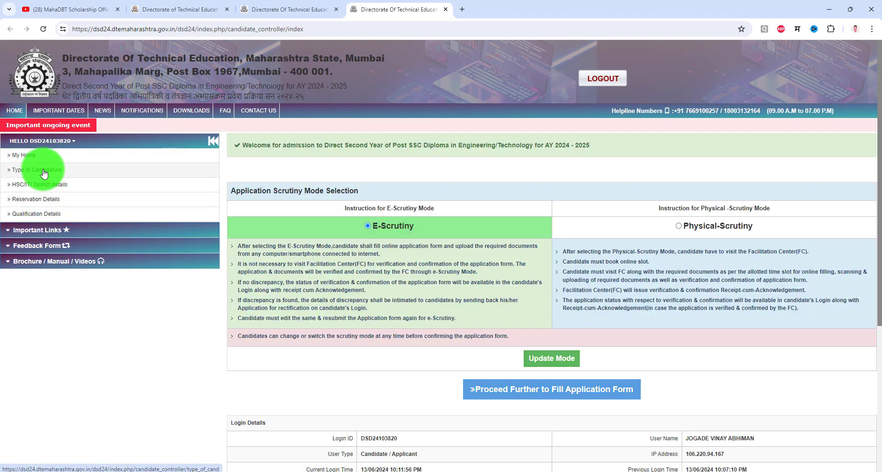
scroll(214, 175, "down", 3)
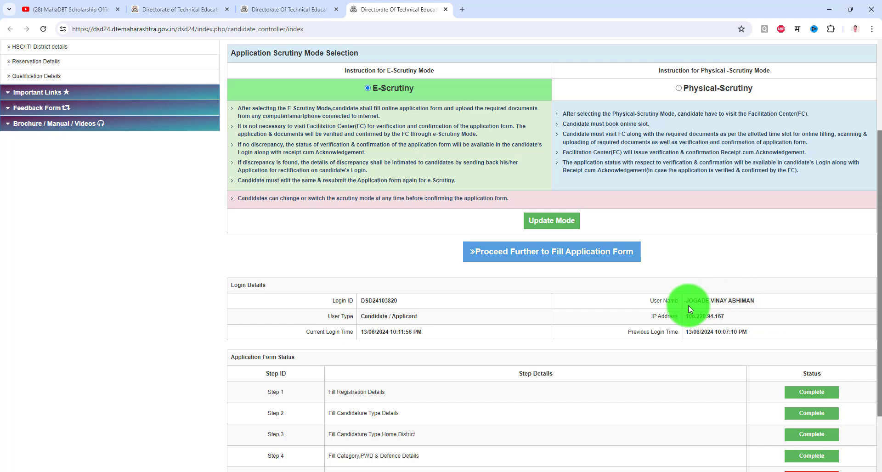
left_click_drag(688, 300, 769, 299)
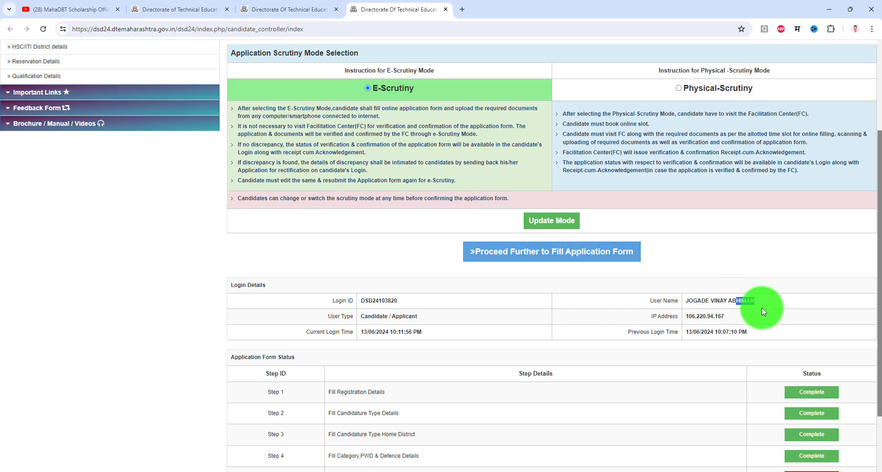
- Back on the qualification form, enter the candidate's full name in HSC details
left_click(299, 9)
left_click(528, 408)
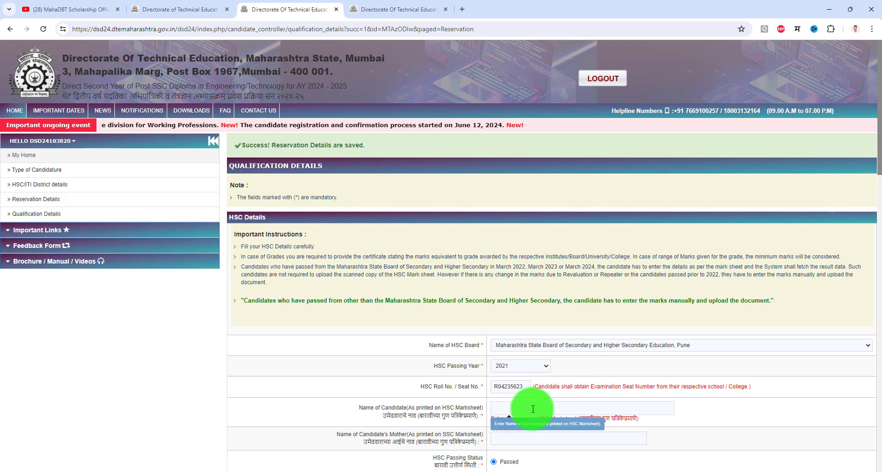
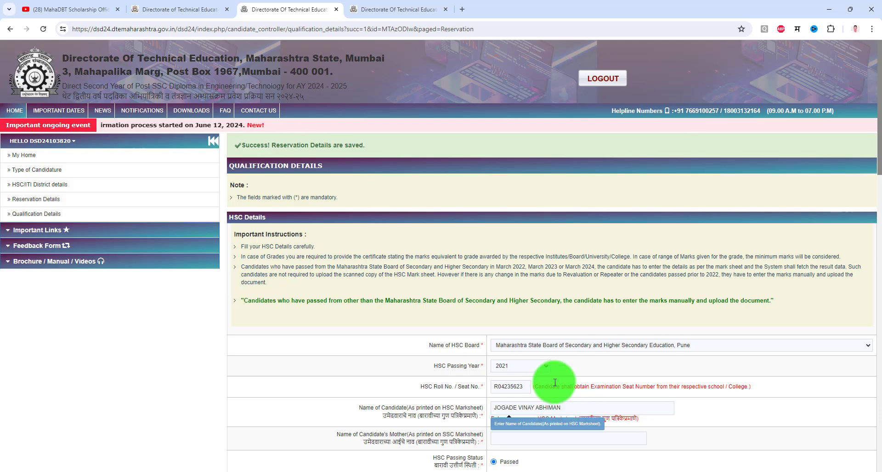
scroll(552, 384, "down", 5)
left_click_drag(425, 132, 475, 134)
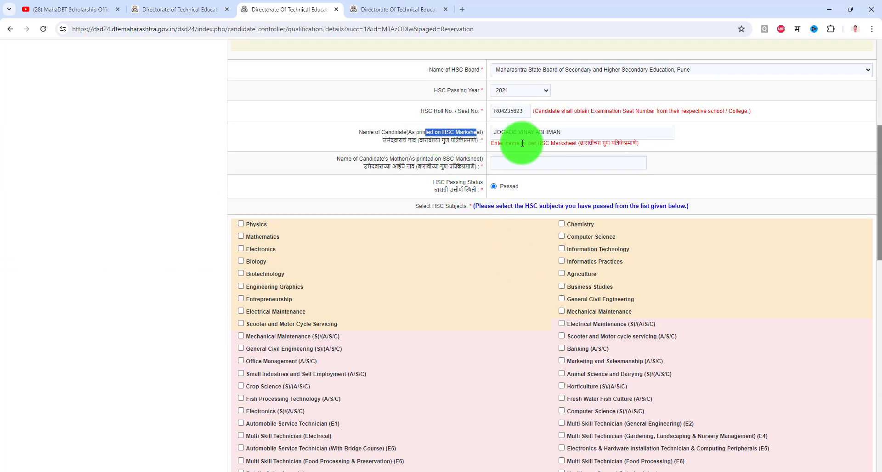
- Enter the mother's name and leave the field so the HSC marks lookup runs
left_click(541, 162)
type("ALKA")
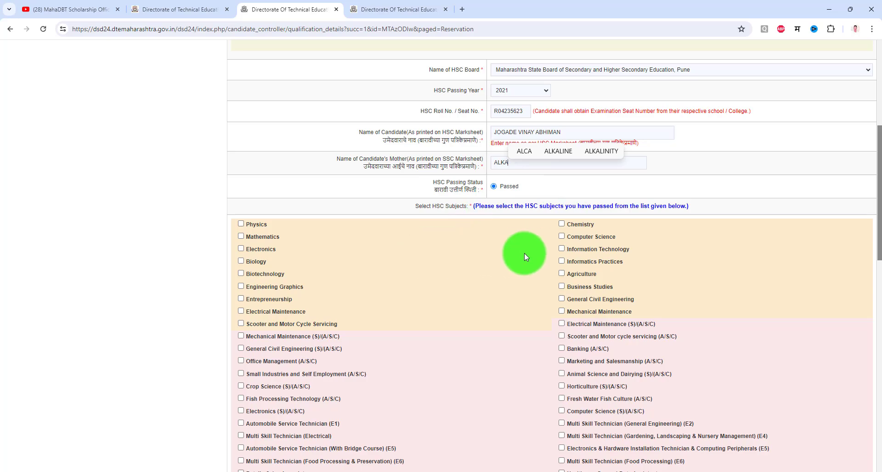
scroll(528, 250, "down", 9)
scroll(599, 313, "up", 9)
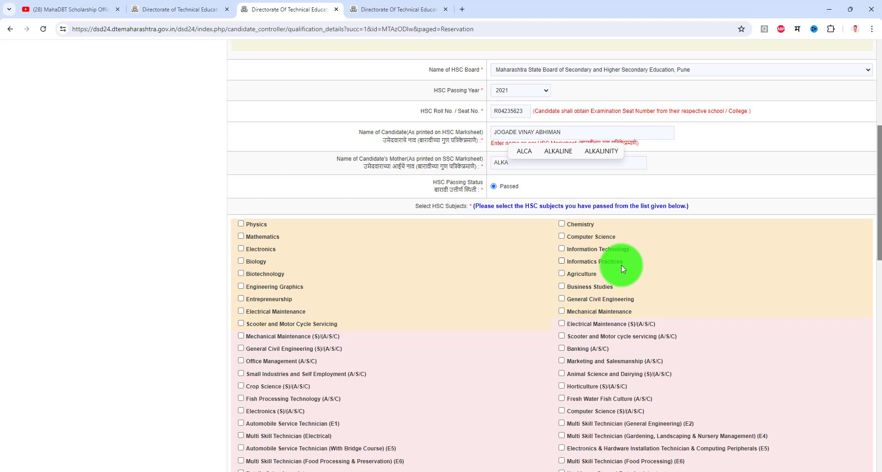
left_click(241, 224)
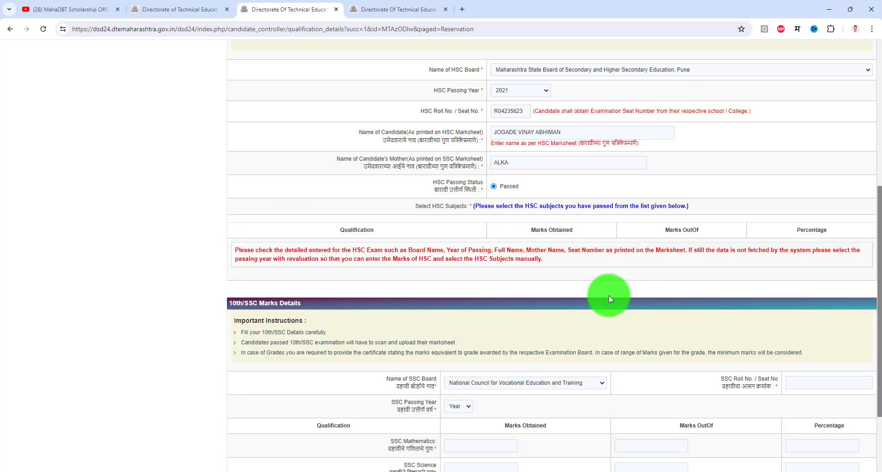
scroll(625, 276, "down", 2)
scroll(629, 275, "up", 6)
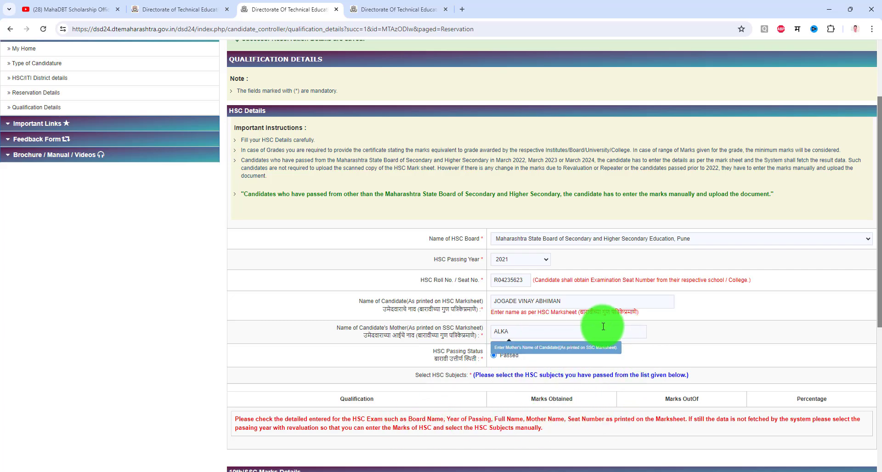
- Change the HSC passing year to 2020 and re-enter the seat number and names
left_click(526, 262)
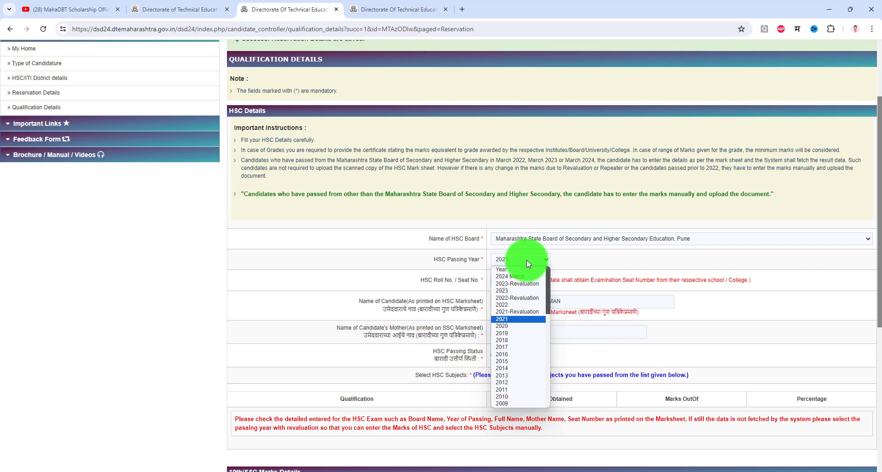
left_click(508, 327)
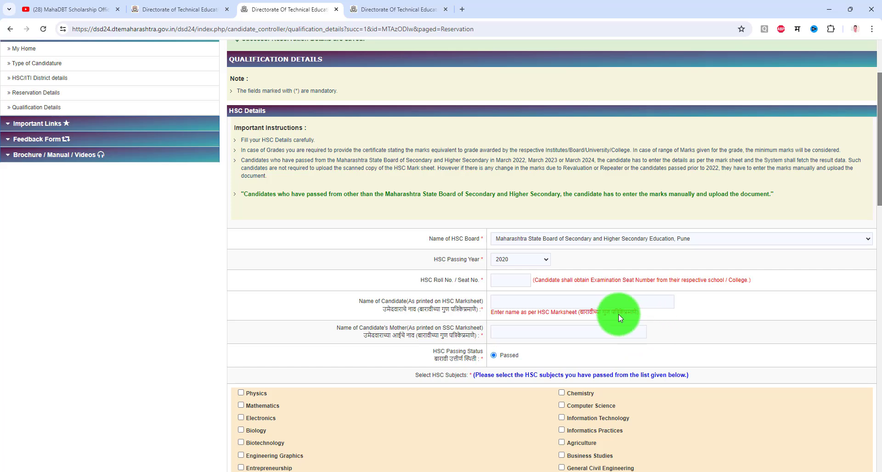
left_click(507, 279)
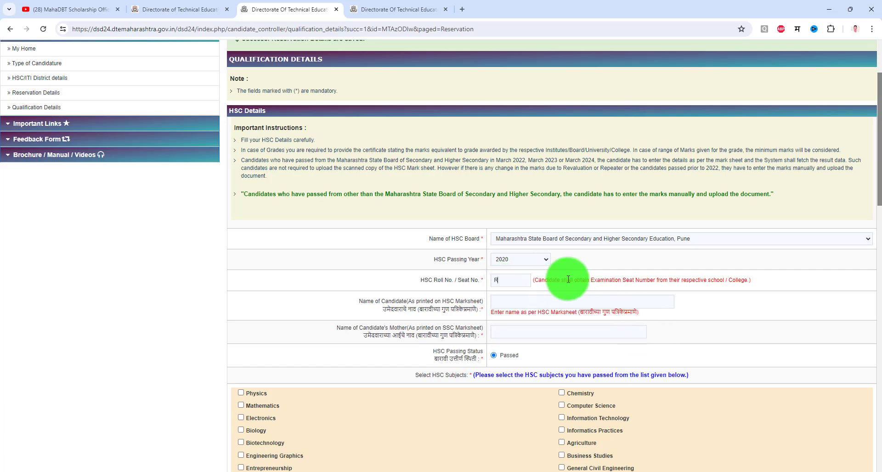
key("Tab")
type("ALKA")
key("Tab")
type("ALKA")
- Tick Physics and Chemistry as passed HSC subjects
scroll(371, 305, "down", 3)
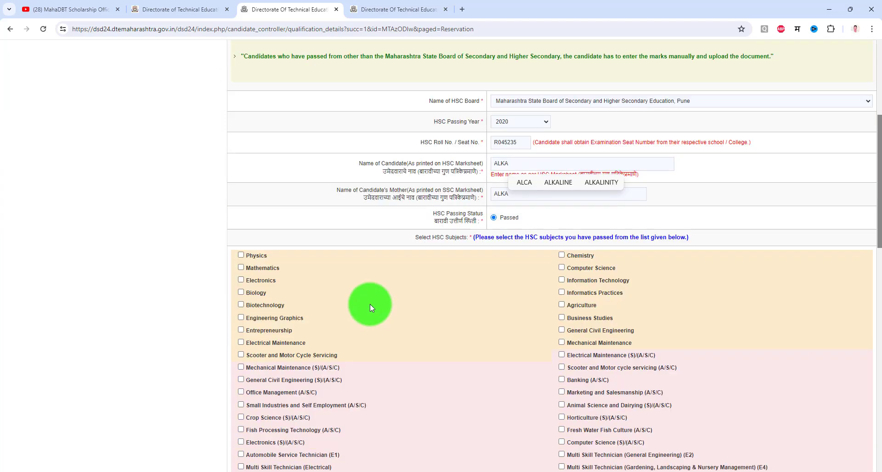
left_click(241, 256)
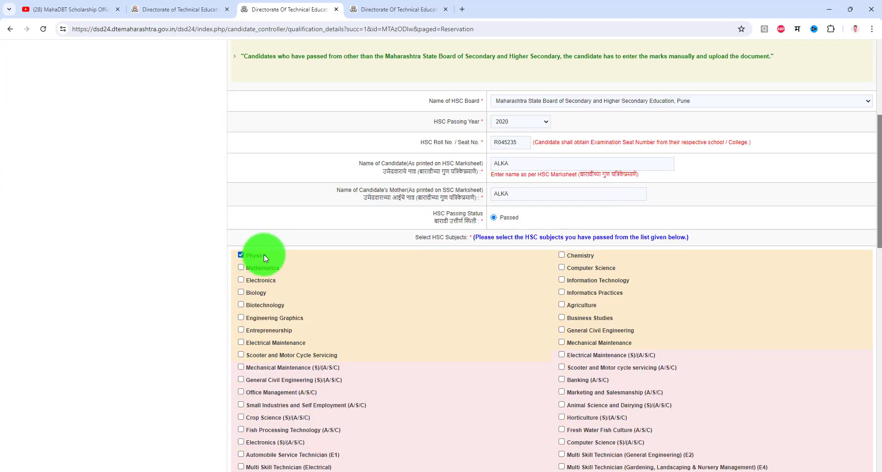
scroll(459, 257, "down", 3)
scroll(512, 251, "down", 8)
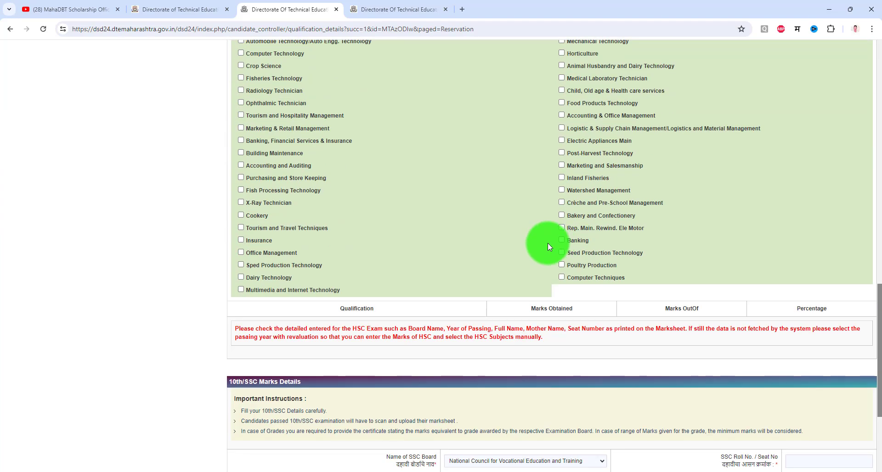
scroll(548, 244, "up", 8)
left_click(562, 118)
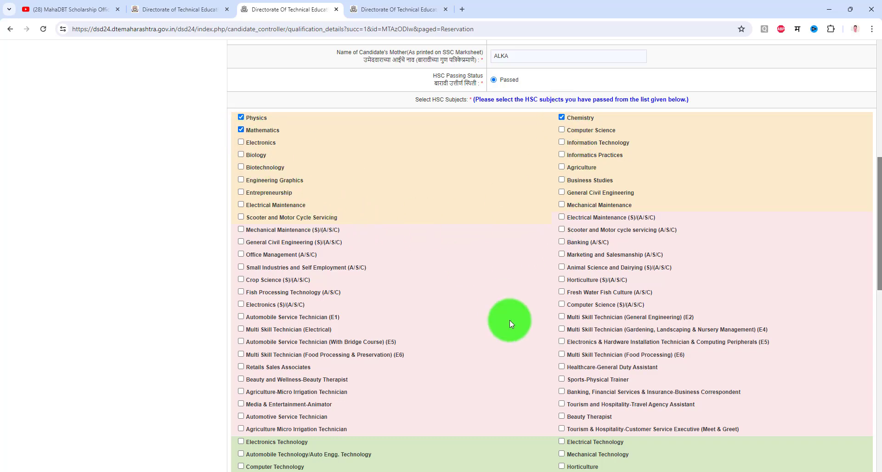
scroll(510, 321, "down", 12)
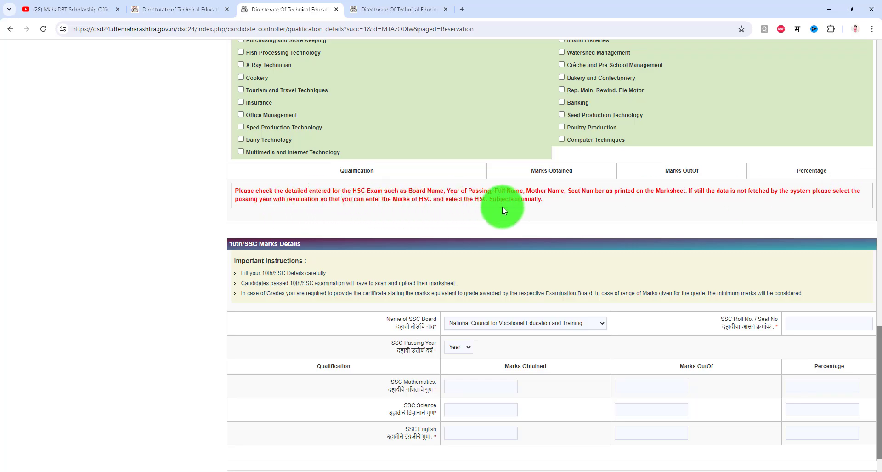
- Set the HSC passing year to 2021-Revaluation
scroll(489, 251, "up", 20)
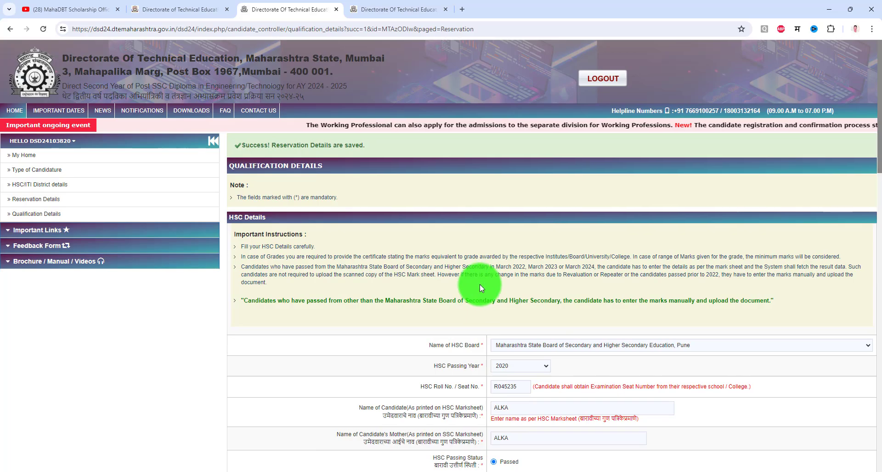
scroll(555, 276, "down", 3)
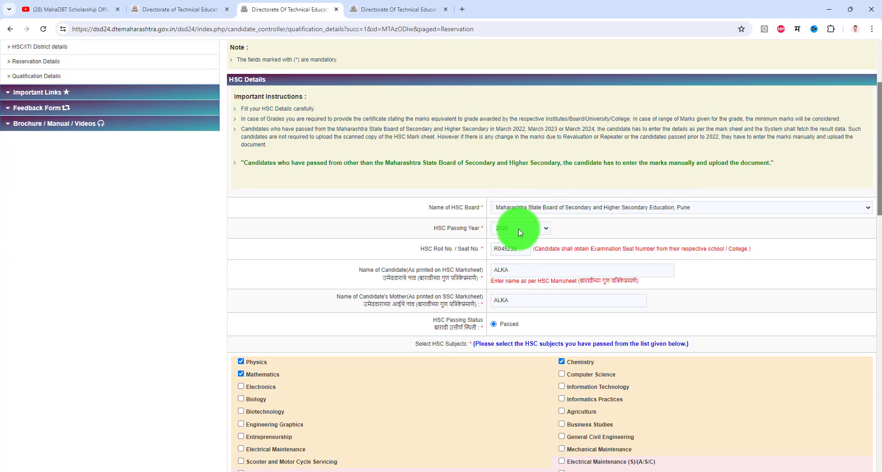
left_click(519, 228)
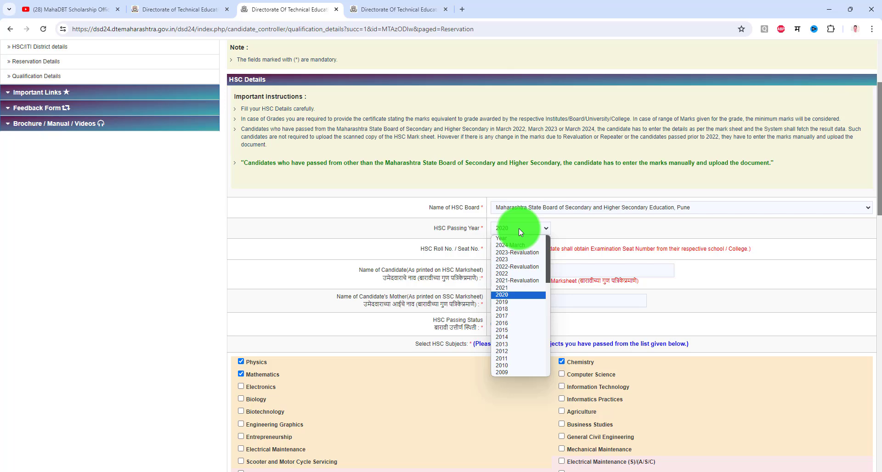
left_click(520, 228)
left_click(519, 228)
scroll(624, 262, "down", 3)
scroll(624, 272, "up", 15)
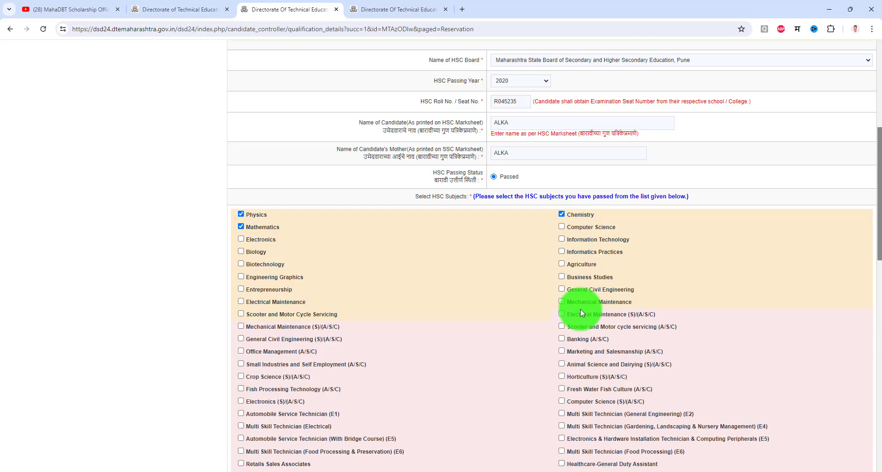
scroll(495, 355, "down", 6)
left_click(512, 90)
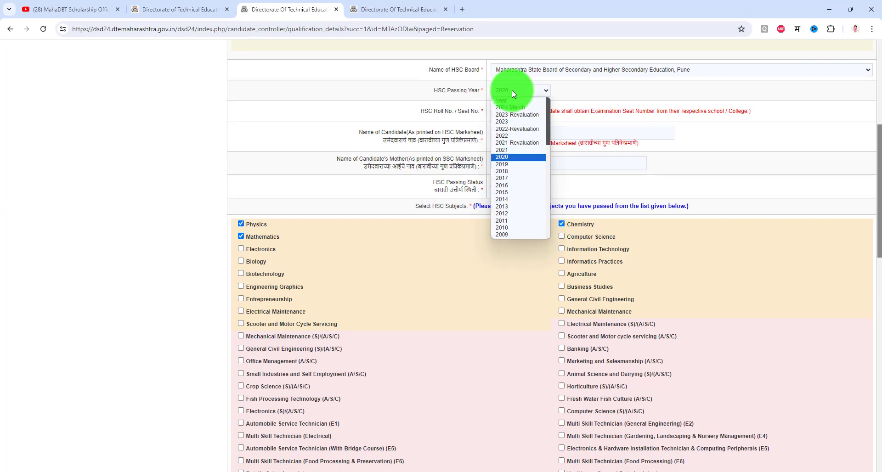
left_click(531, 145)
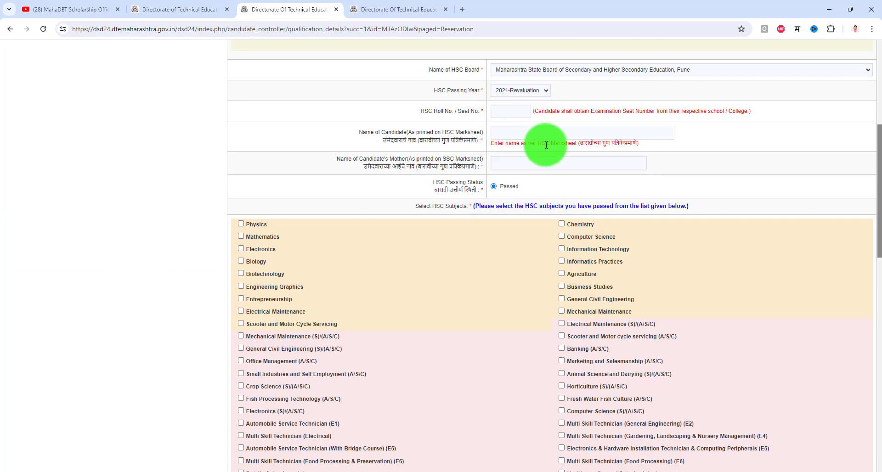
- Re-enter the HSC seat number, the candidate's full name and the mother's name
left_click(515, 111)
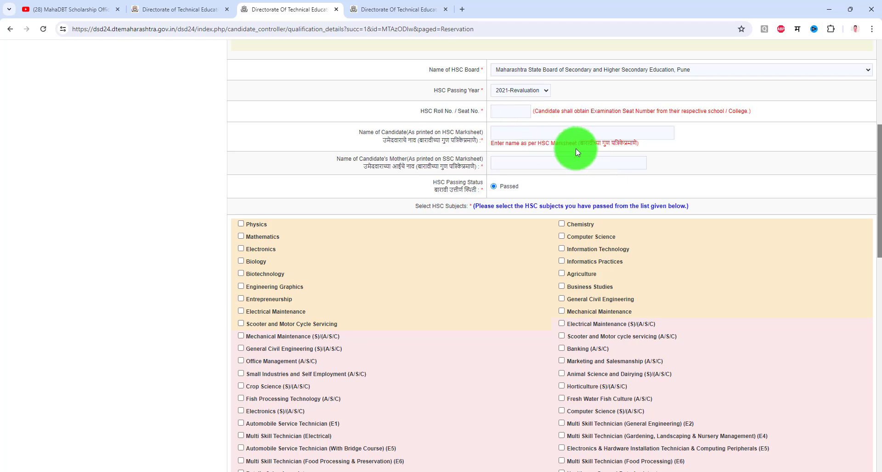
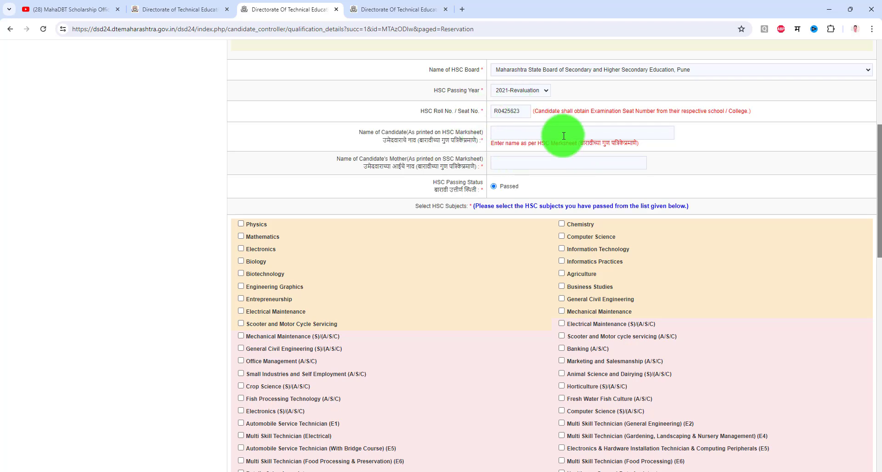
left_click(565, 134)
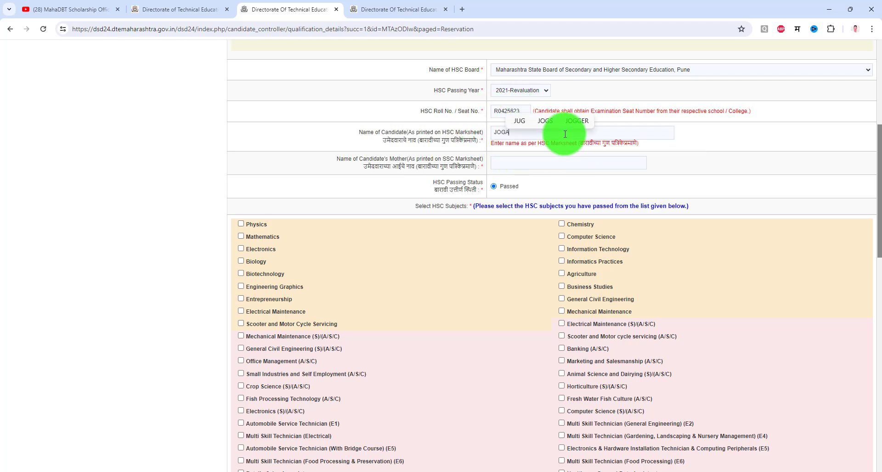
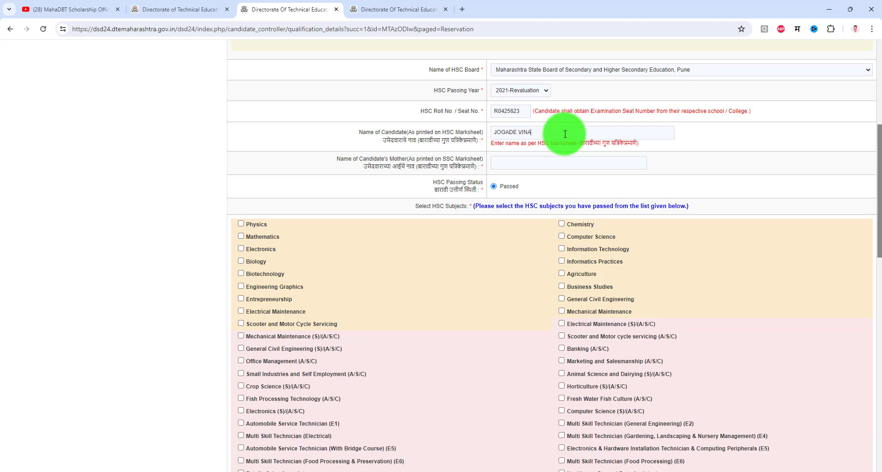
type("ALKA")
key("Tab")
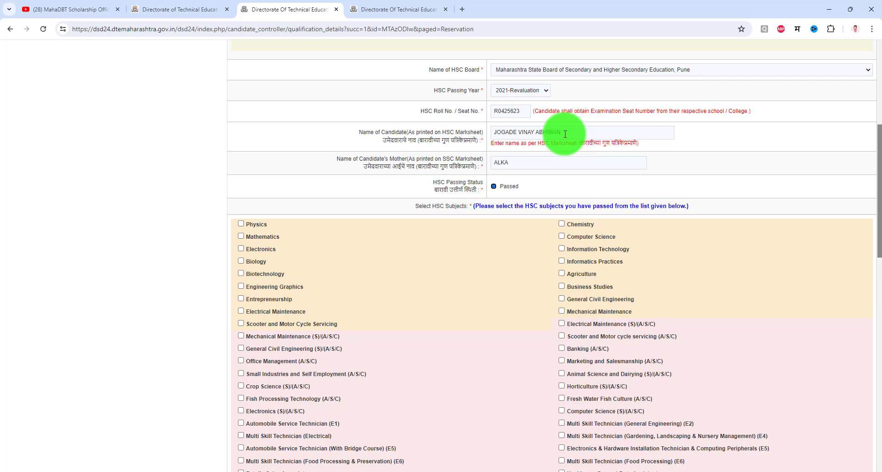
- Tick Physics, Chemistry and Mathematics, keeping 2021-Revaluation as the passing year
left_click(240, 224)
left_click(562, 224)
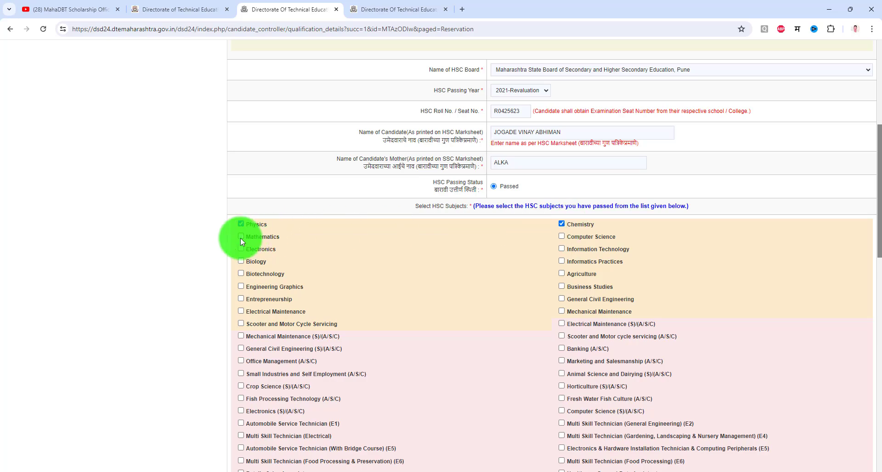
left_click(240, 236)
scroll(400, 264, "down", 12)
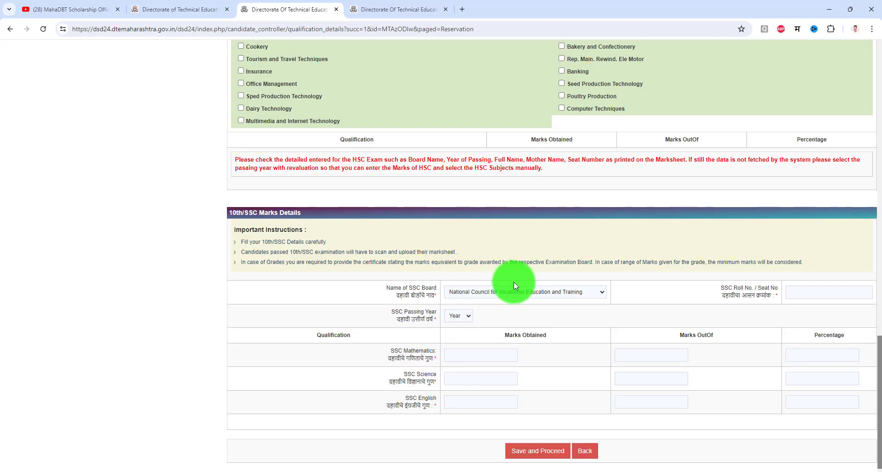
scroll(514, 284, "up", 6)
scroll(517, 281, "up", 9)
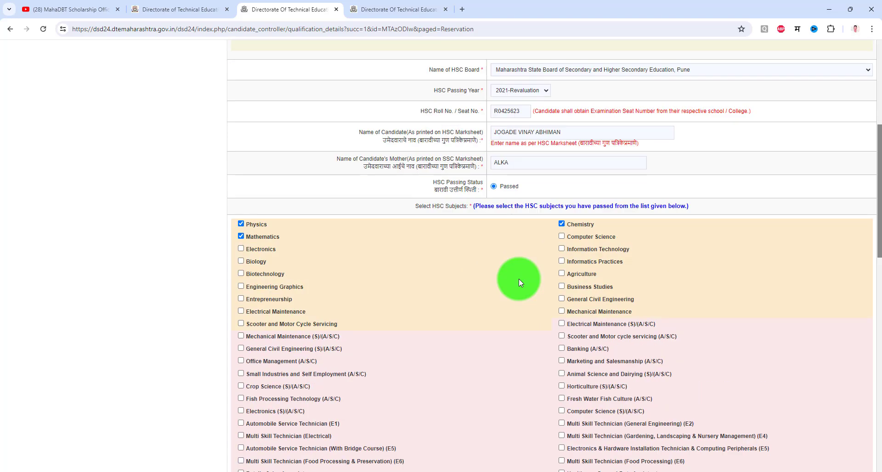
left_click(520, 89)
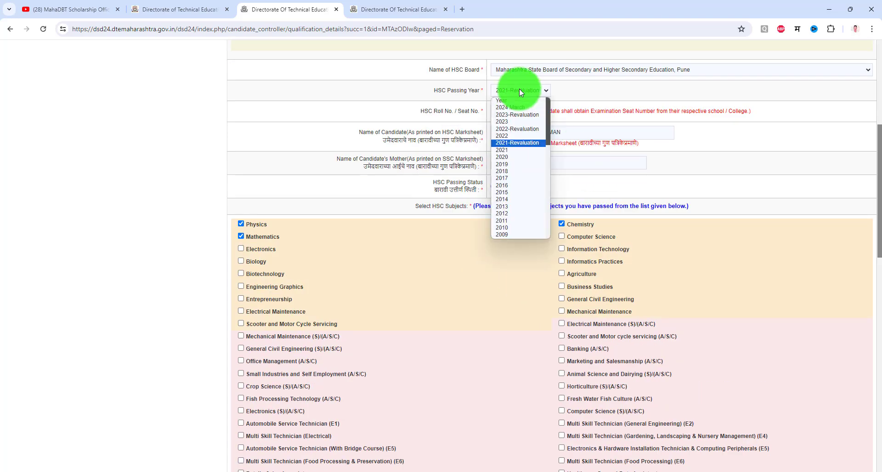
left_click(519, 89)
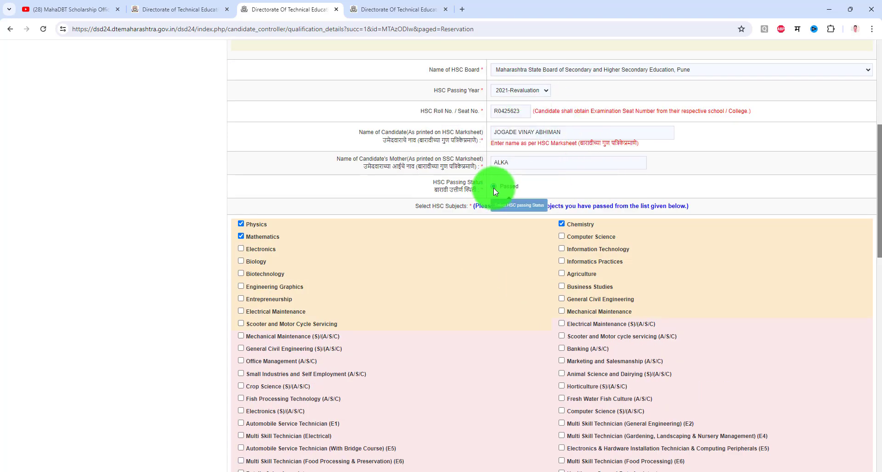
- Choose Maharashtra State Board as the SSC board and enter the SSC seat number
scroll(582, 206, "down", 1)
scroll(582, 207, "down", 15)
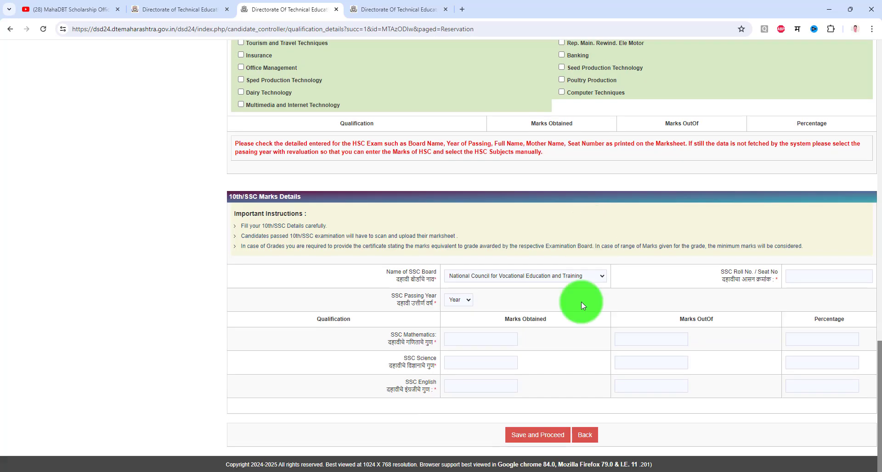
left_click(519, 278)
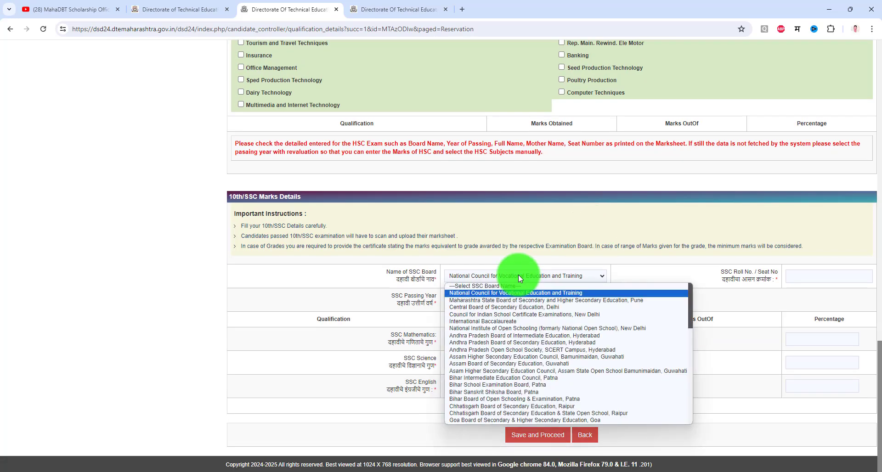
left_click(525, 300)
scroll(609, 347, "up", 3)
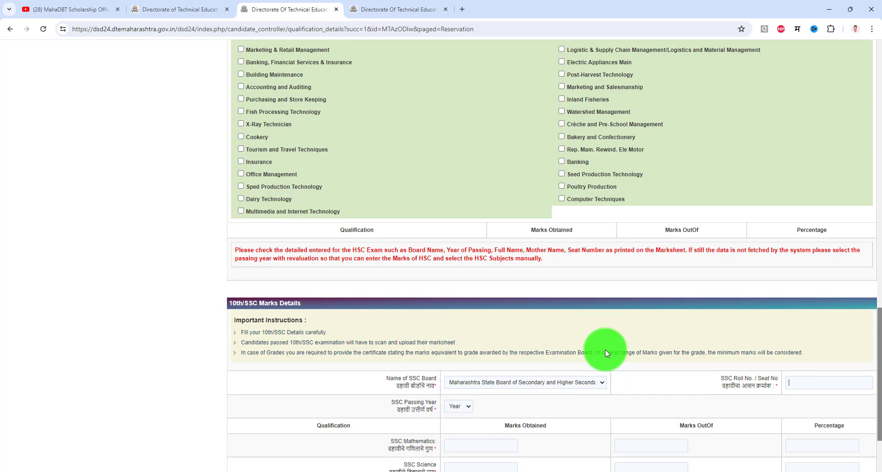
scroll(541, 347, "down", 3)
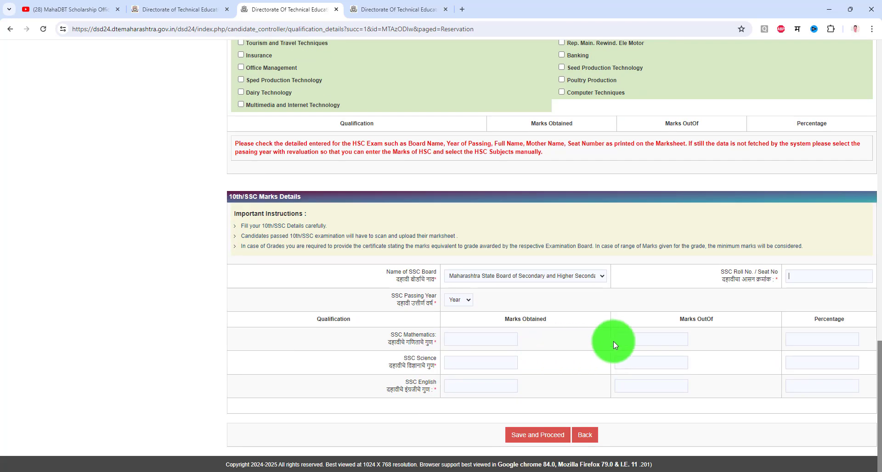
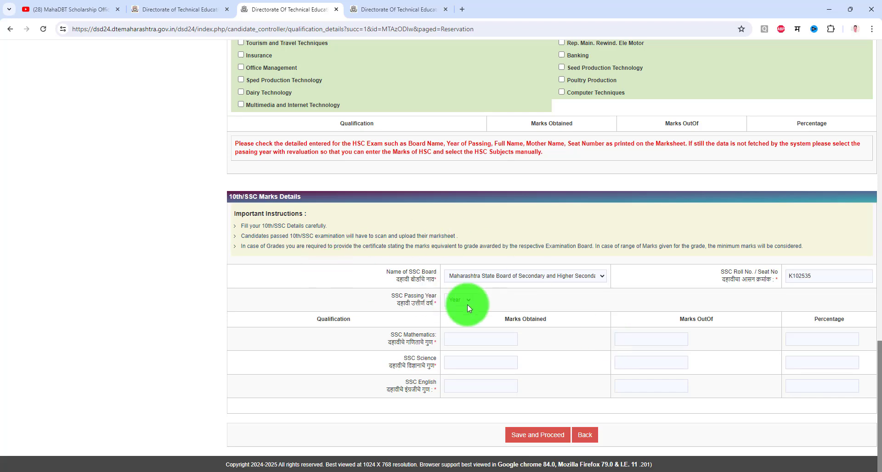
- Set the SSC passing year to 2019 and enter subject marks out of 100
left_click(453, 300)
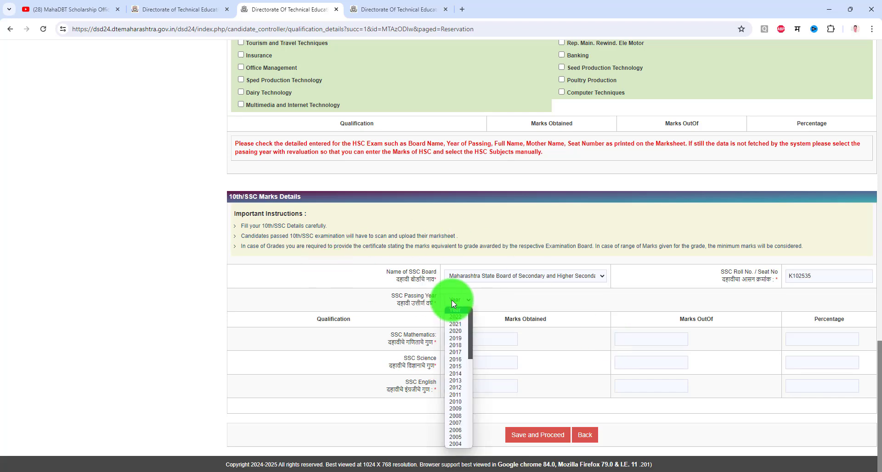
left_click(462, 340)
left_click(474, 339)
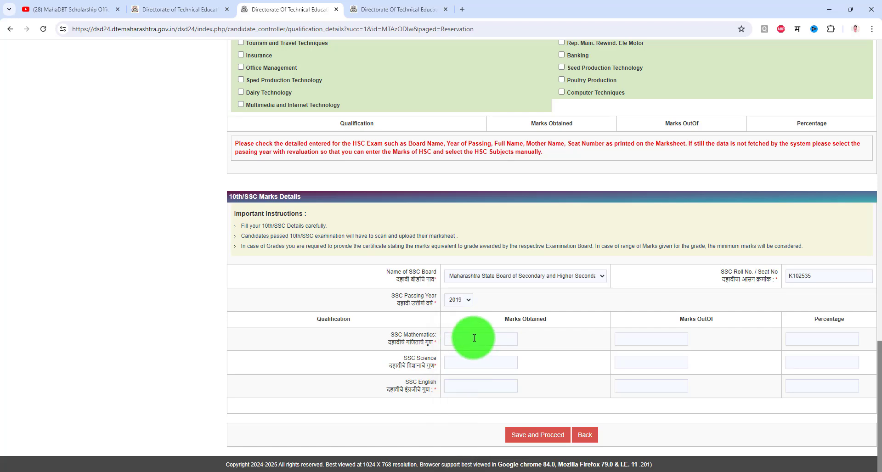
type("100")
key("Tab")
type("100")
key("Tab")
key("Tab")
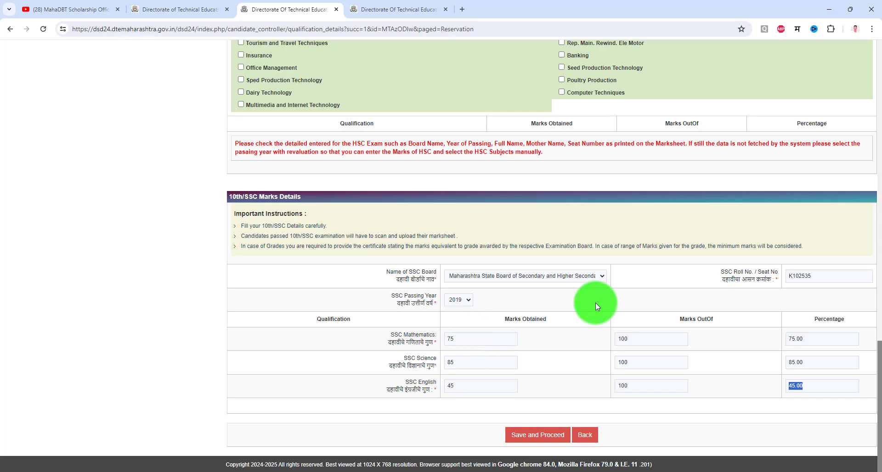
- Try saving the qualification details, then dismiss the alert and the missing HSC aggregate marks warning
left_click(548, 433)
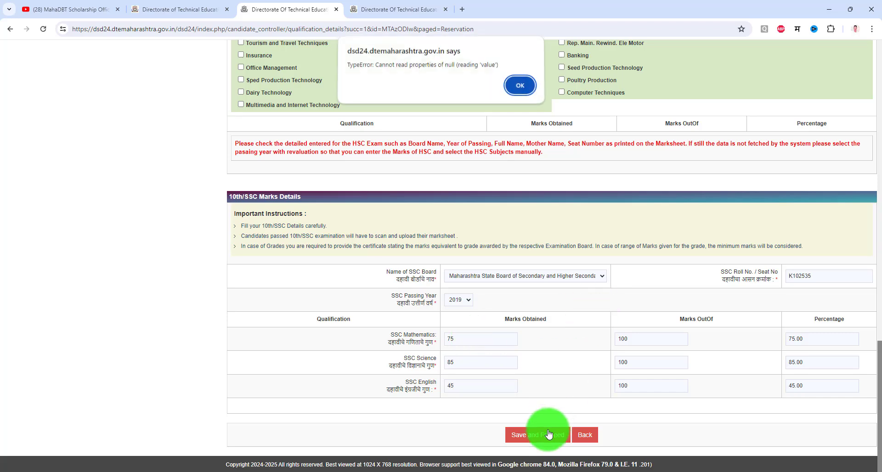
left_click(516, 88)
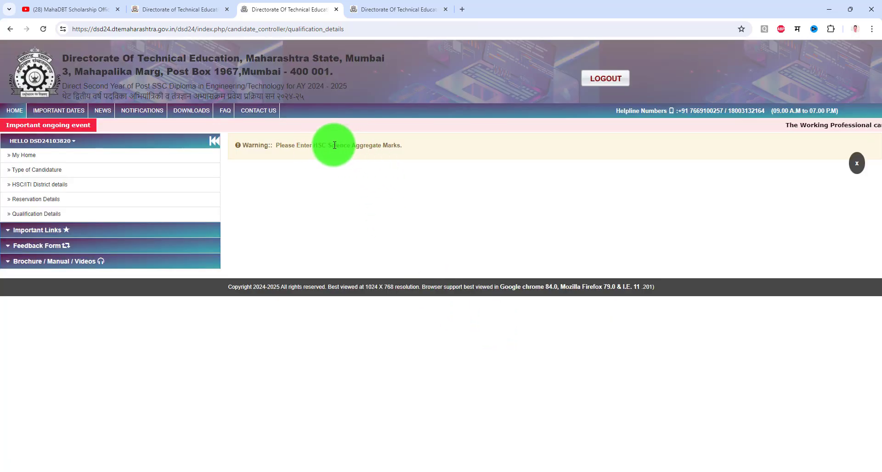
left_click(857, 163)
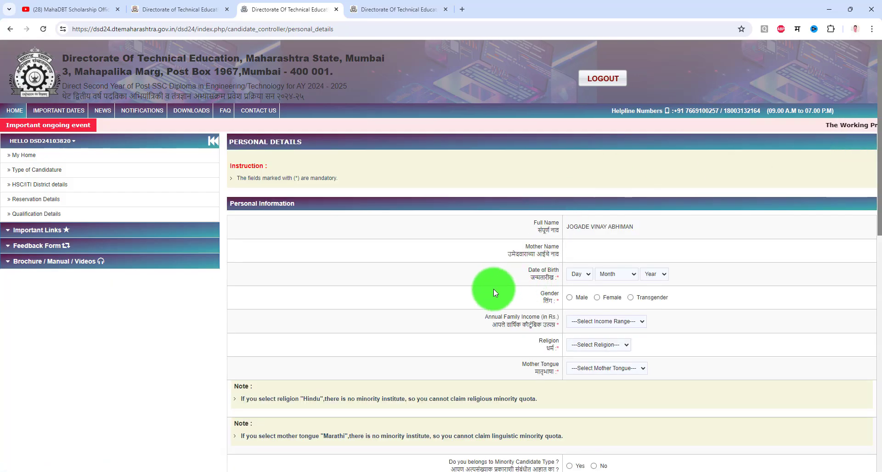
scroll(494, 290, "down", 6)
scroll(502, 279, "up", 8)
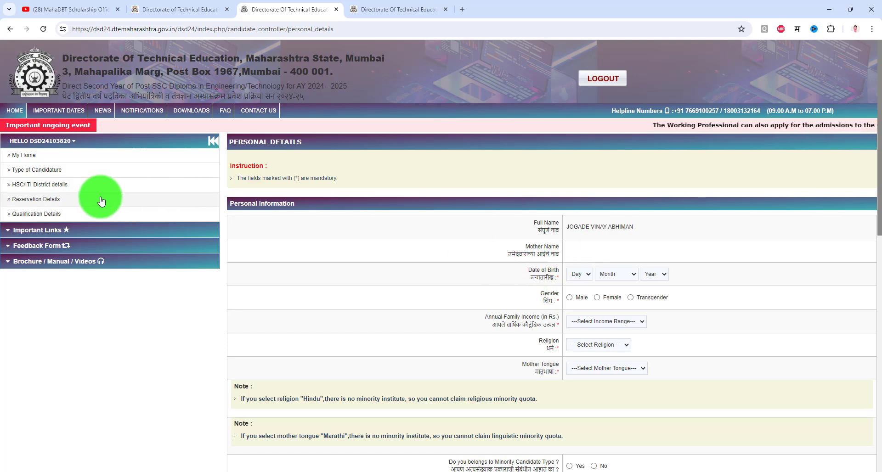
- Go to the Reservation Details page
left_click(45, 201)
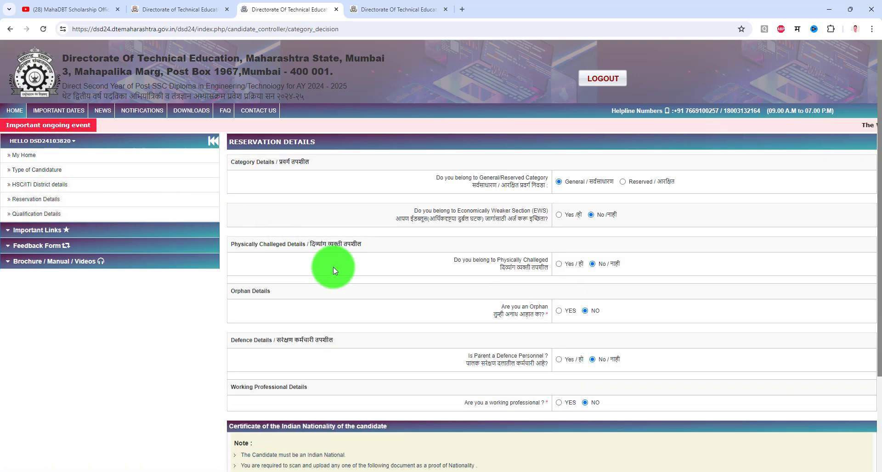
scroll(404, 285, "down", 3)
scroll(404, 285, "up", 3)
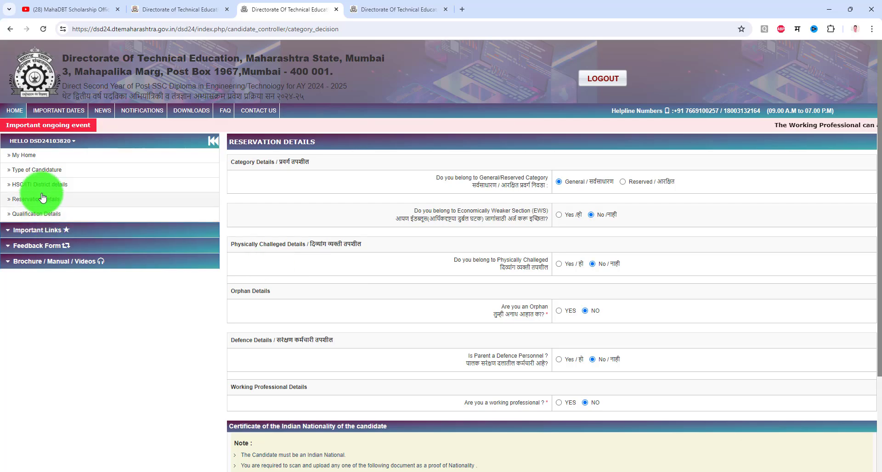
- On Qualification Details, reset the HSC board to Maharashtra State Board and year to 2021-Revaluation
left_click(46, 215)
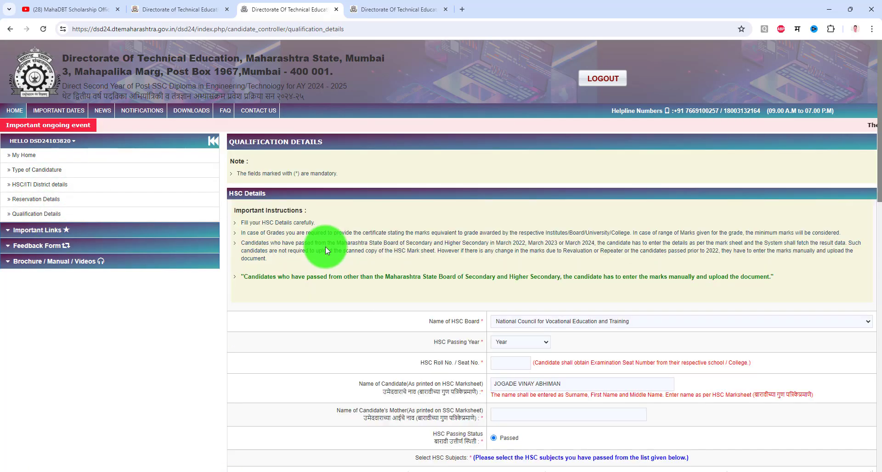
scroll(325, 246, "down", 7)
scroll(373, 255, "up", 2)
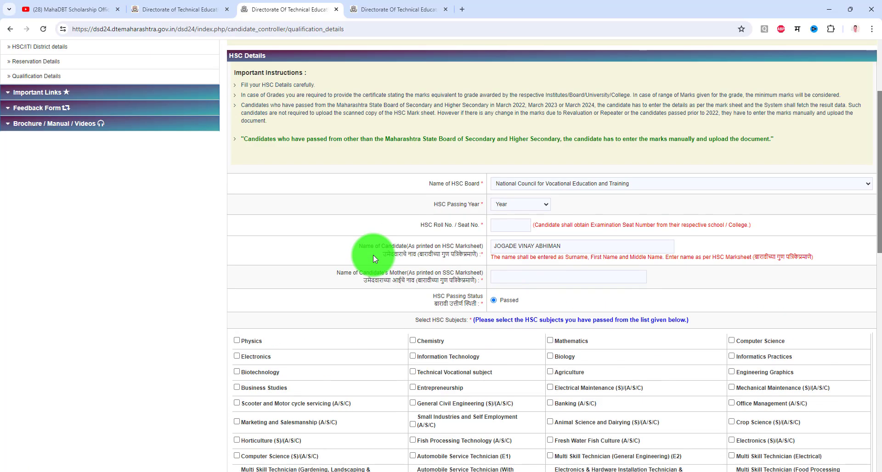
scroll(373, 255, "down", 12)
scroll(373, 255, "up", 5)
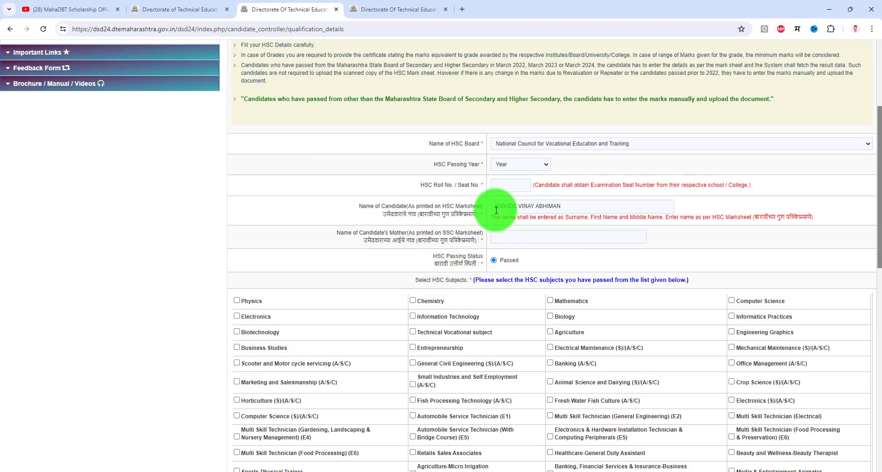
scroll(500, 251, "down", 5)
scroll(500, 265, "up", 10)
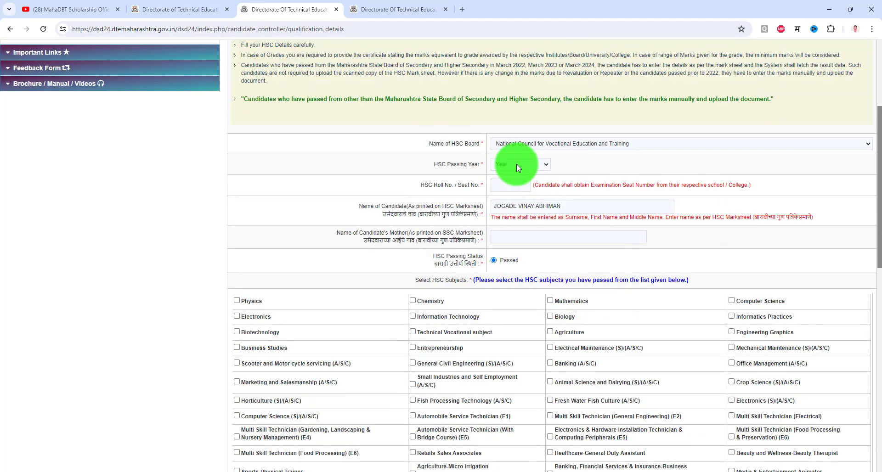
left_click(517, 165)
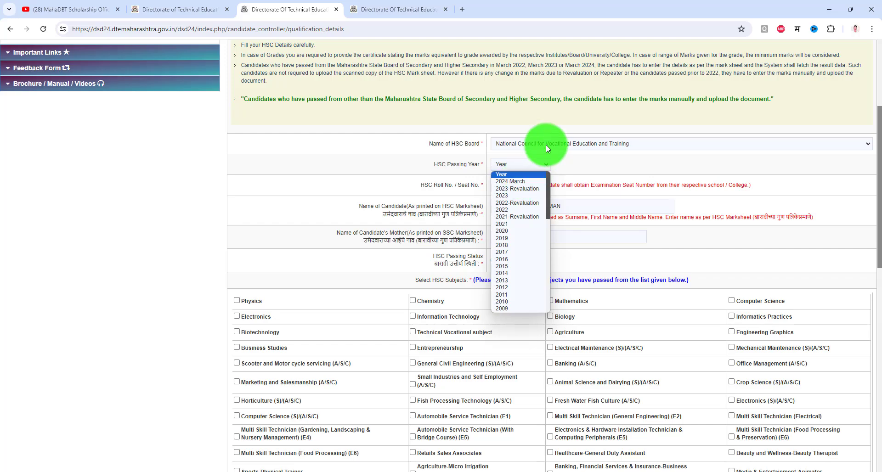
left_click(546, 144)
left_click(547, 168)
left_click(519, 164)
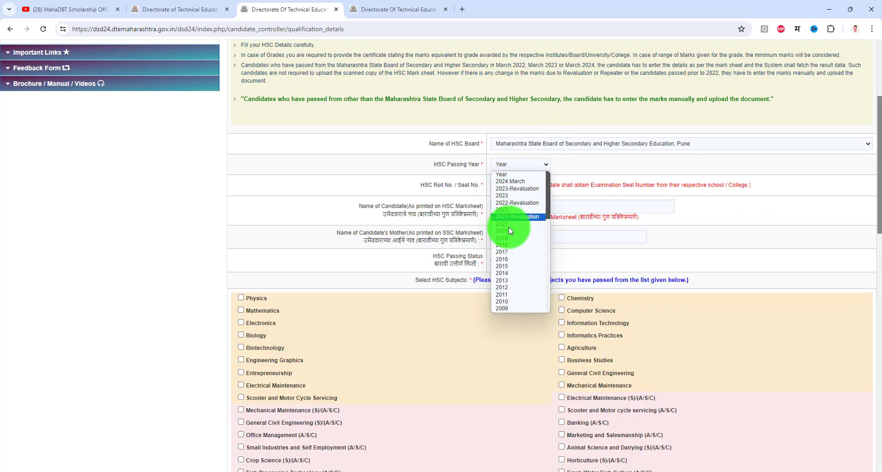
left_click(514, 218)
- Re-enter the HSC seat number and the candidate's name as on the marksheet
scroll(518, 220, "down", 15)
scroll(516, 223, "up", 12)
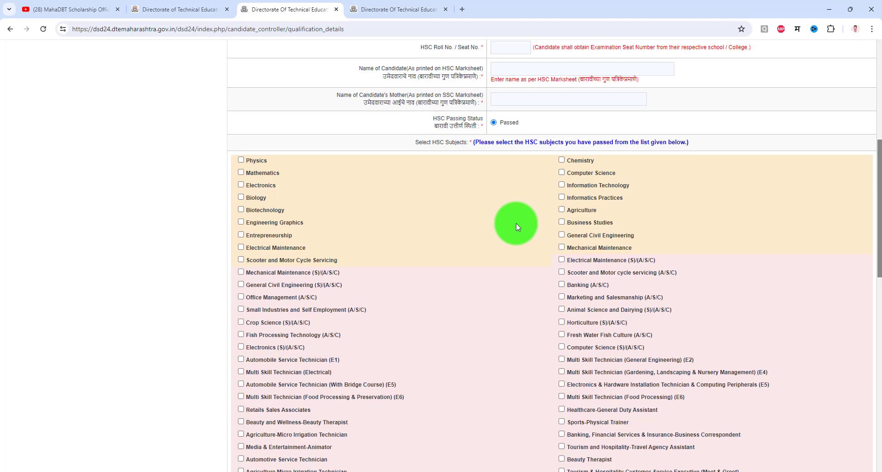
scroll(511, 112, "up", 3)
left_click(510, 183)
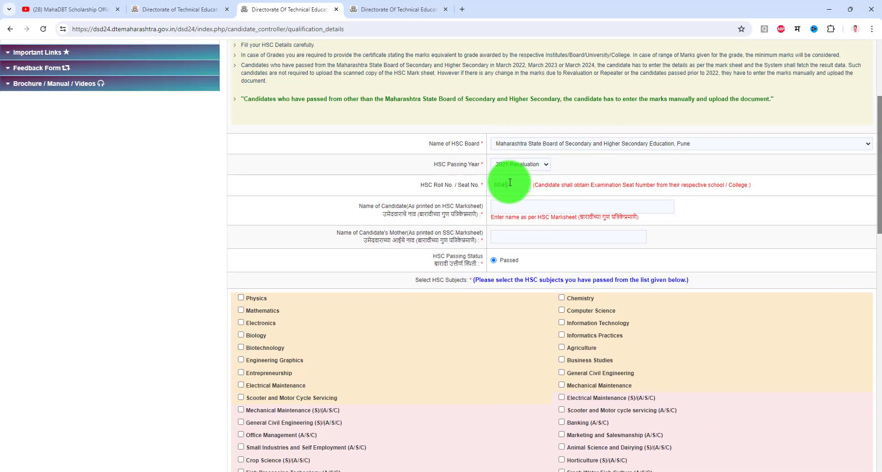
left_click(528, 208)
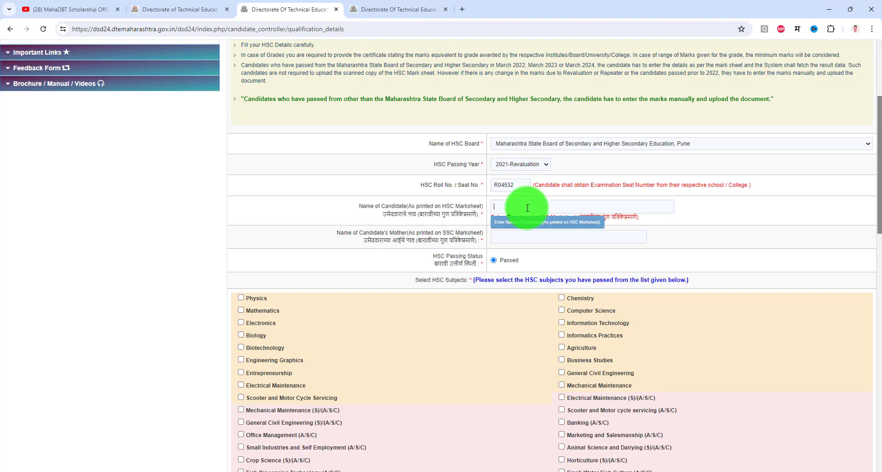
type("ALK")
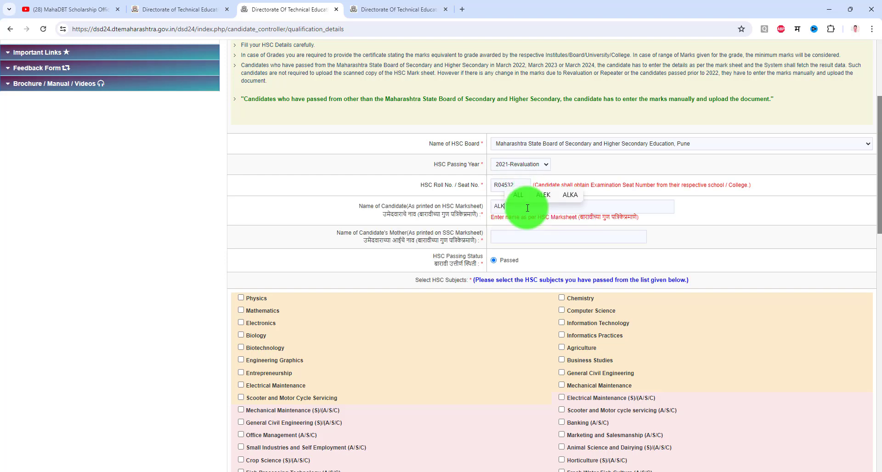
key("BackSpace")
key("BackSpace")
key("BackSpace")
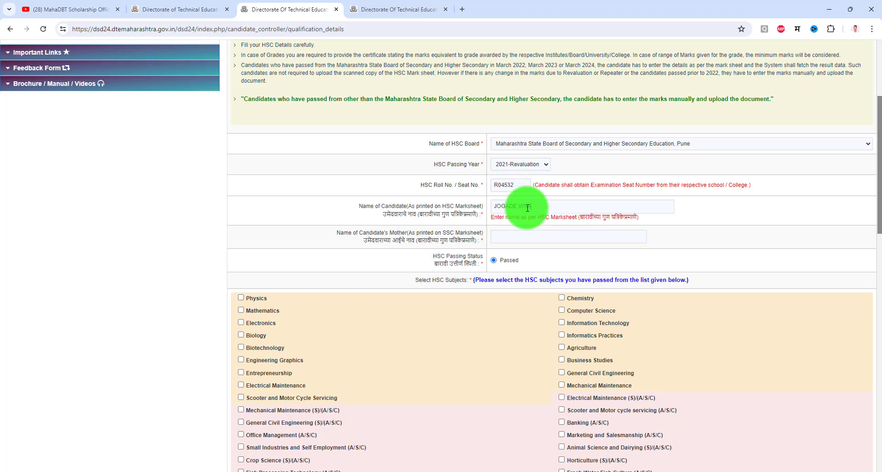
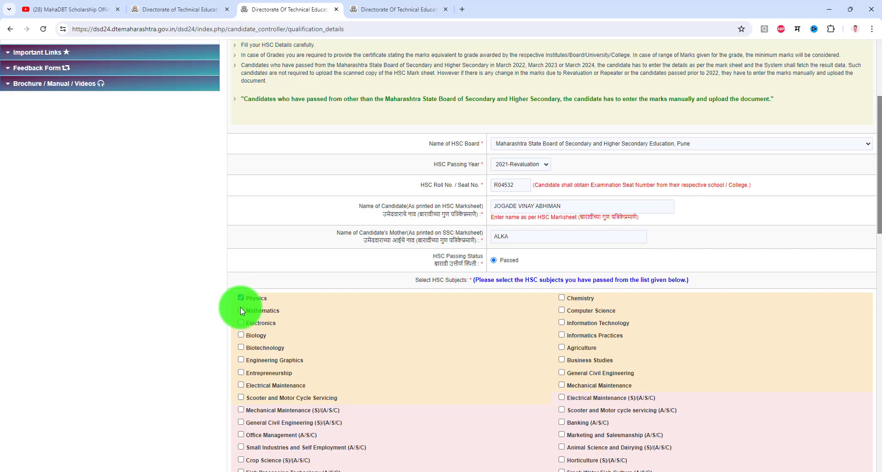
scroll(443, 290, "down", 10)
scroll(542, 199, "up", 6)
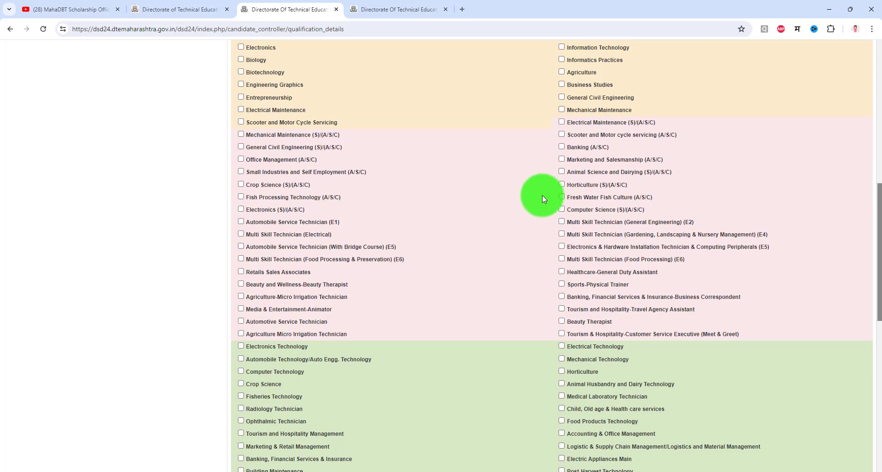
scroll(542, 199, "up", 6)
scroll(547, 331, "down", 12)
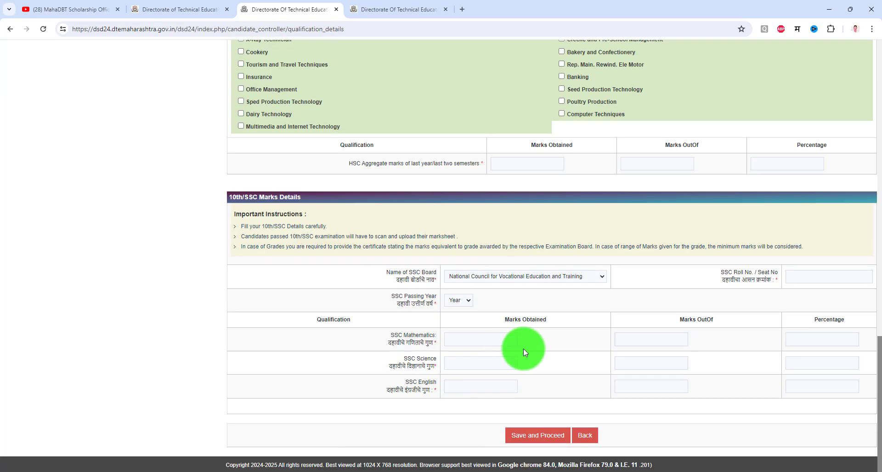
- Enter HSC aggregate marks of 250 out of 300, giving 83.33 percent
left_click(524, 163)
scroll(539, 296, "up", 6)
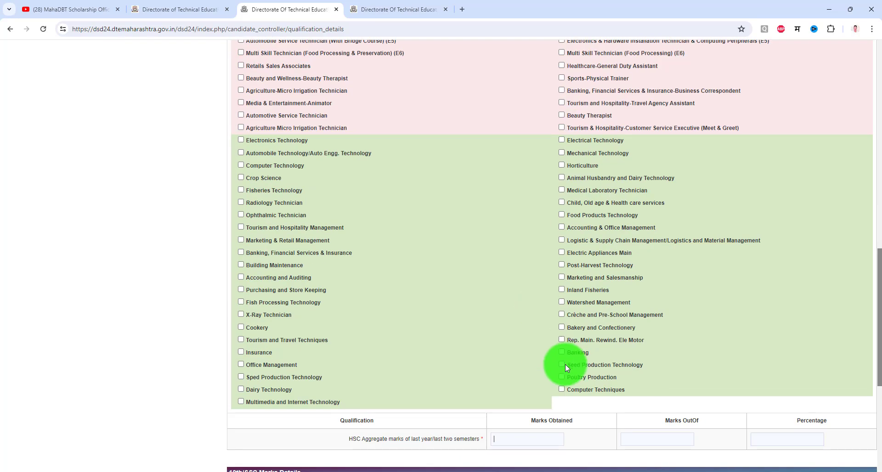
scroll(527, 290, "up", 6)
scroll(598, 322, "down", 9)
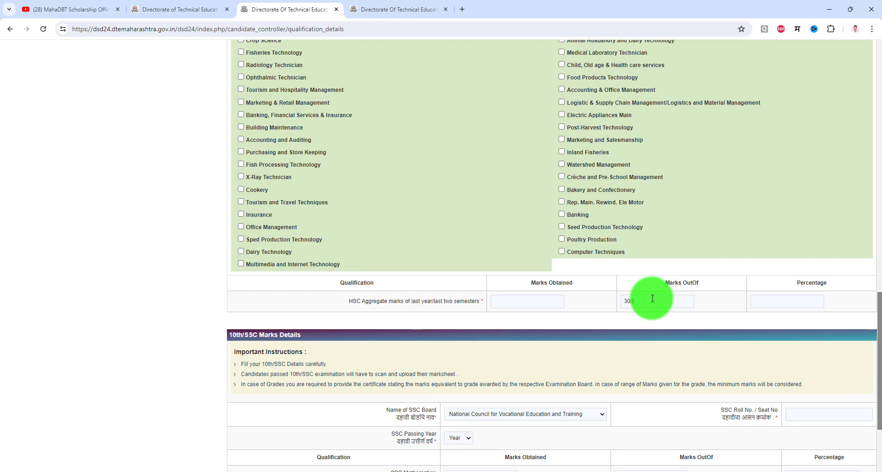
left_click(534, 301)
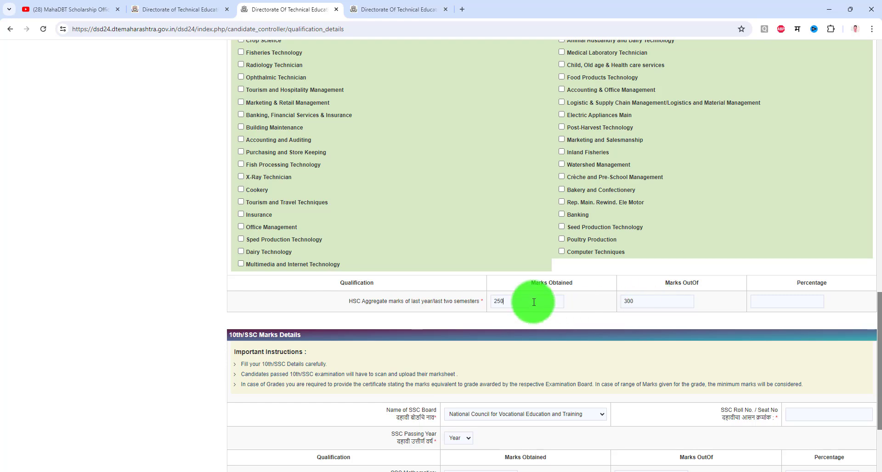
key("Tab")
- Select the Maharashtra State Board for SSC, enter the seat number, and choose 2019 as passing year
scroll(729, 315, "down", 3)
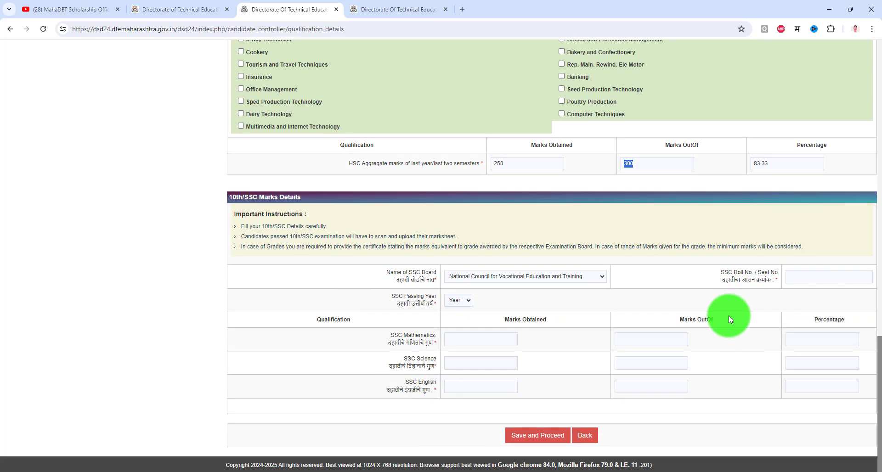
left_click(541, 282)
left_click(536, 298)
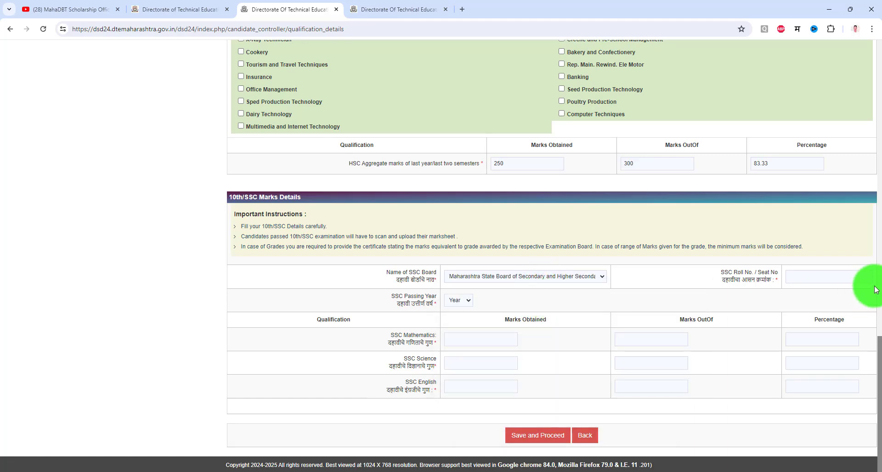
left_click(827, 281)
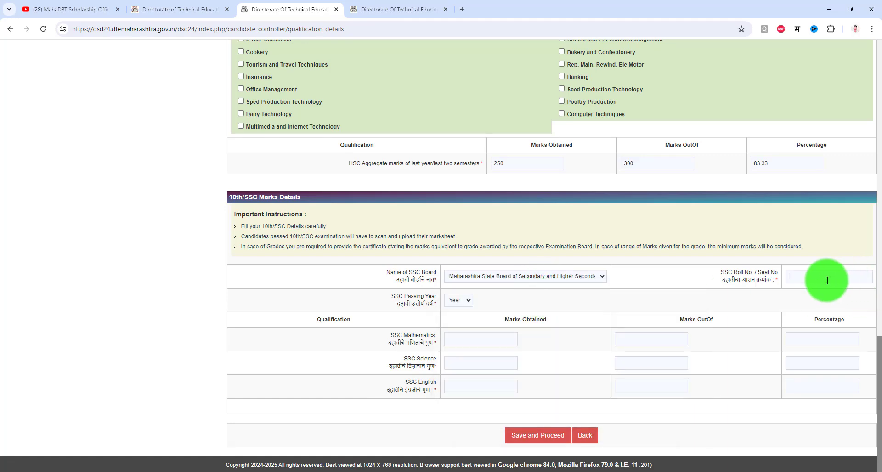
key("Tab")
key("space")
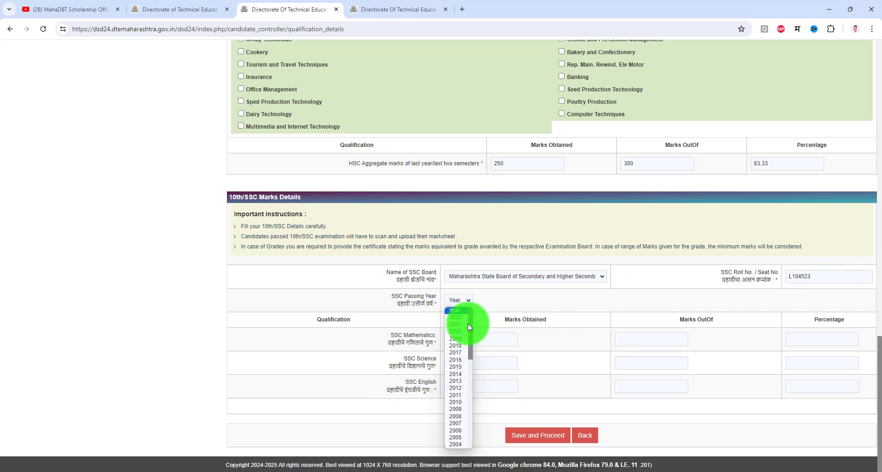
left_click(458, 338)
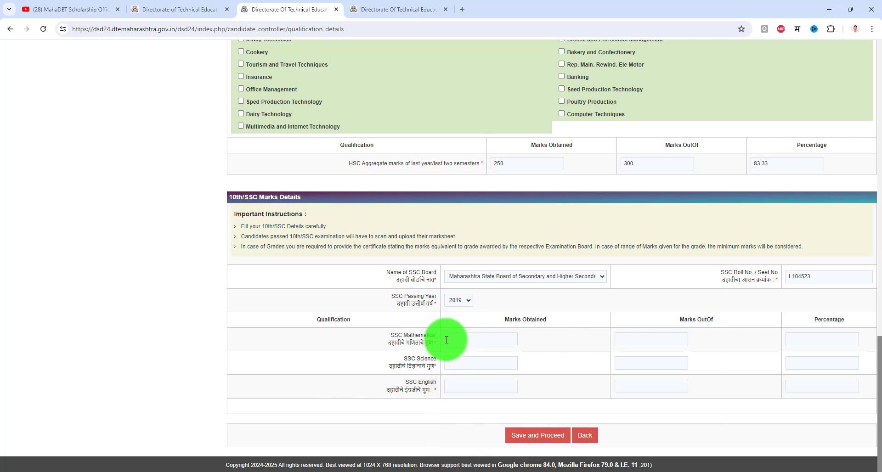
- Enter the SSC marks out of 100 (Maths 85, Science 75, English 45) and save
left_click(490, 342)
type("100")
key("Tab")
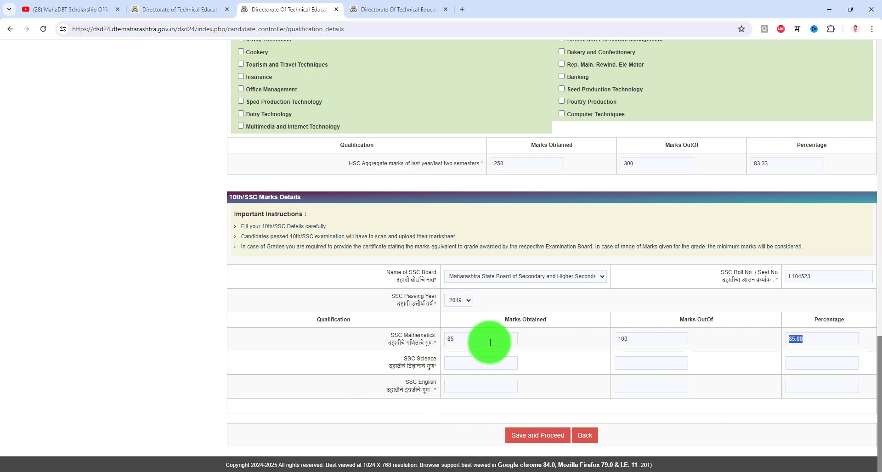
key("Tab")
key("Tab")
key("Tab")
type("100")
key("Tab")
left_click(540, 432)
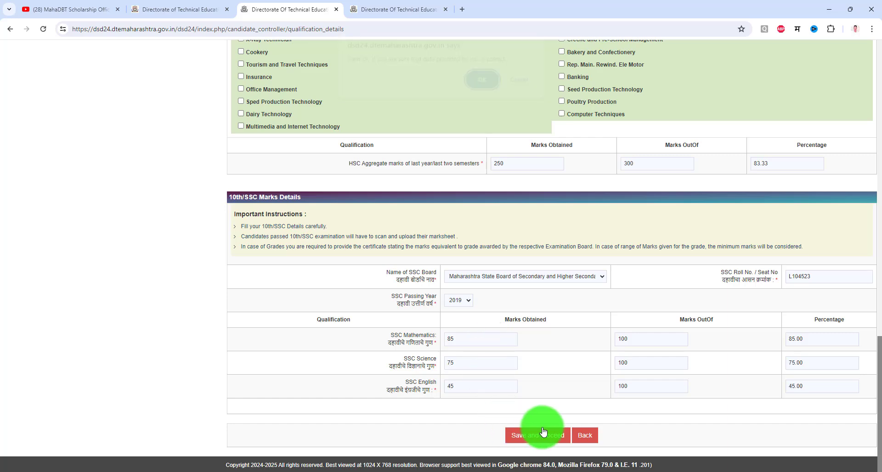
left_click(480, 85)
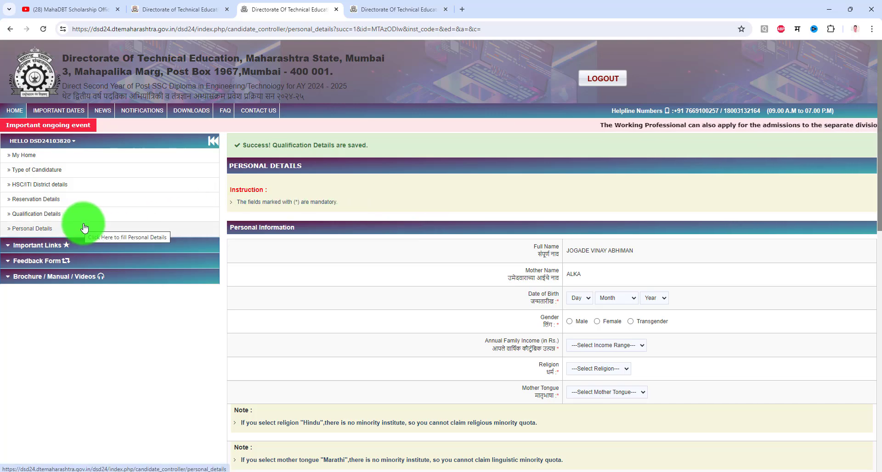
- Set the date of birth to 5 May 1999 and the gender to Male
left_click(579, 298)
left_click(577, 343)
left_click(610, 299)
left_click(632, 344)
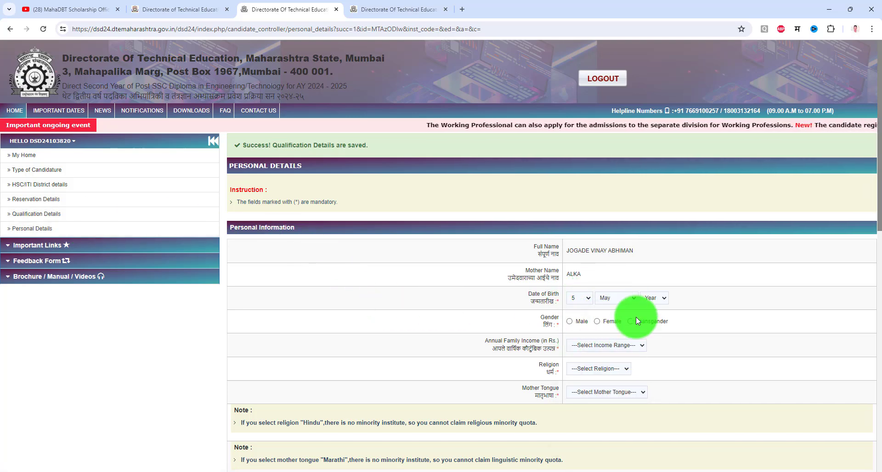
left_click(656, 297)
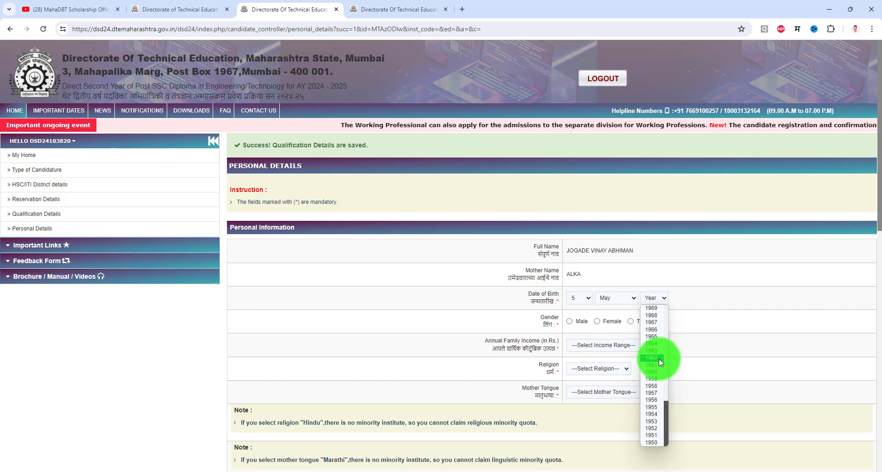
left_click(652, 393)
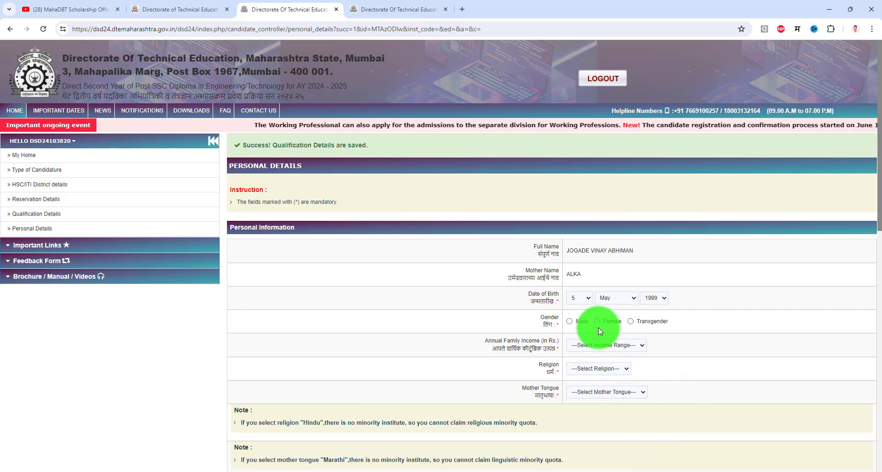
left_click(570, 322)
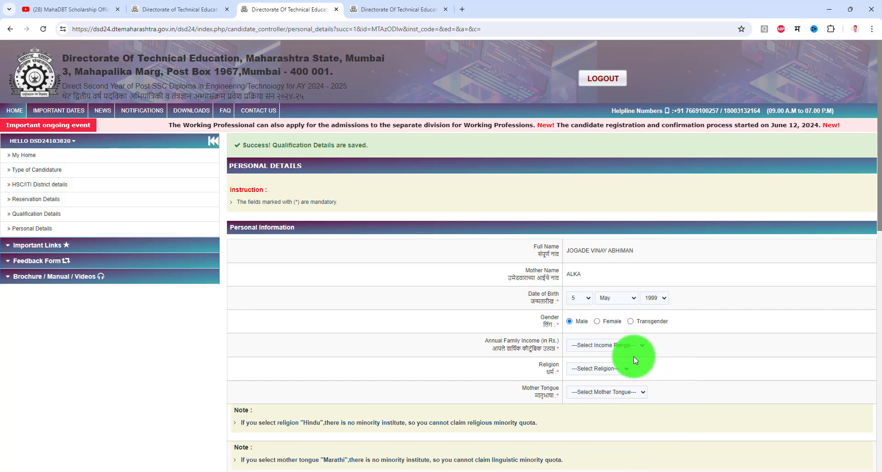
- Open the Annual Family Income dropdown to view the income ranges
left_click(590, 346)
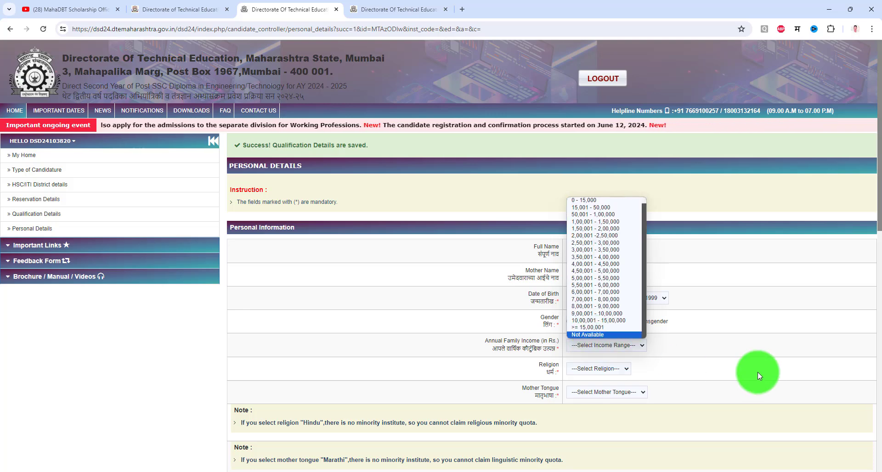
scroll(757, 372, "down", 10)
scroll(770, 340, "up", 10)
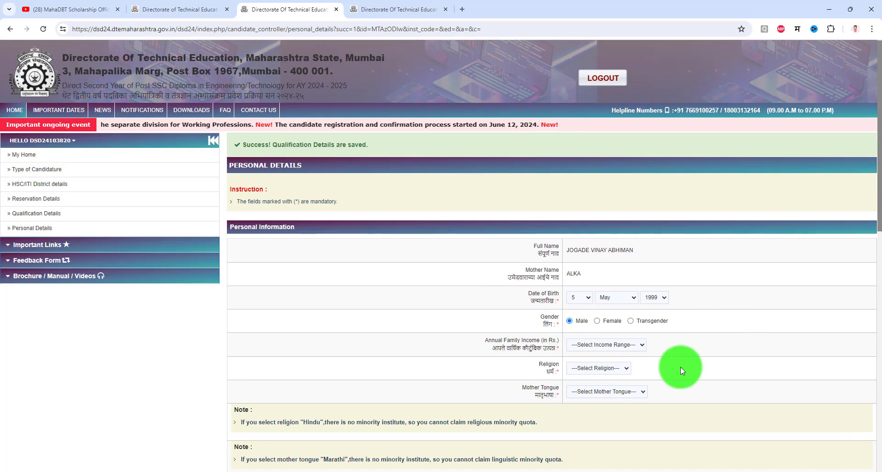
left_click(620, 346)
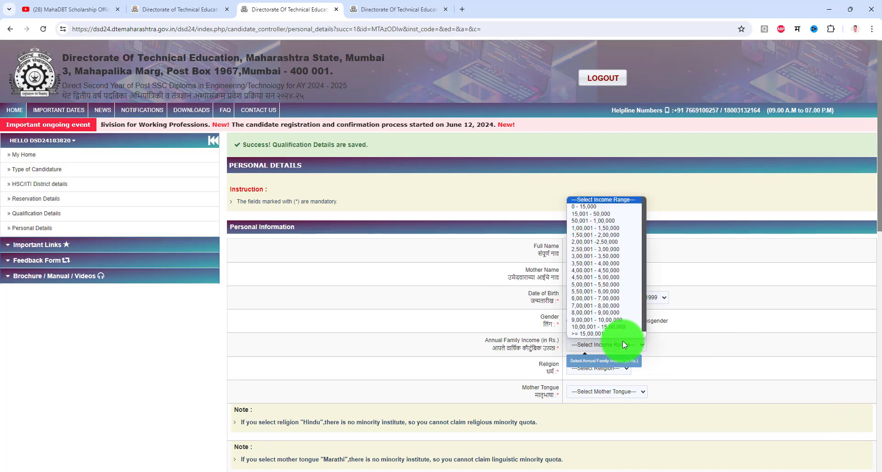
- Choose 15,001 - 50,000 as family income, Hindu as religion and Marathi as mother tongue
left_click(591, 214)
scroll(710, 431, "down", 5)
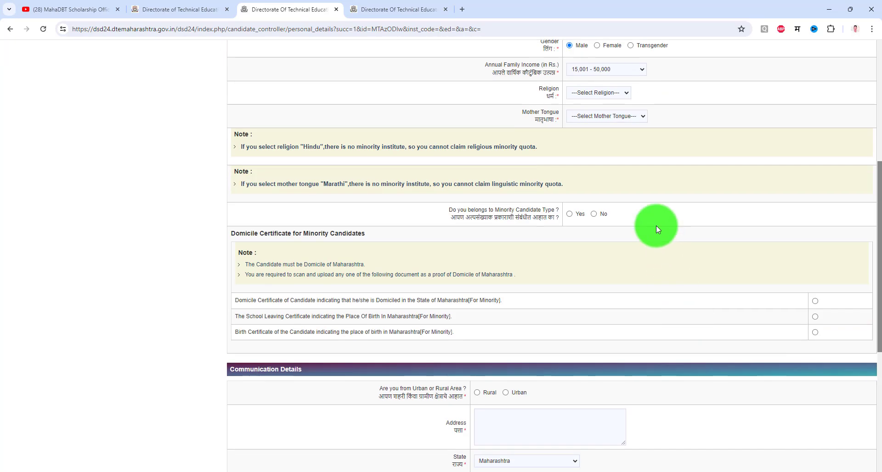
left_click(605, 94)
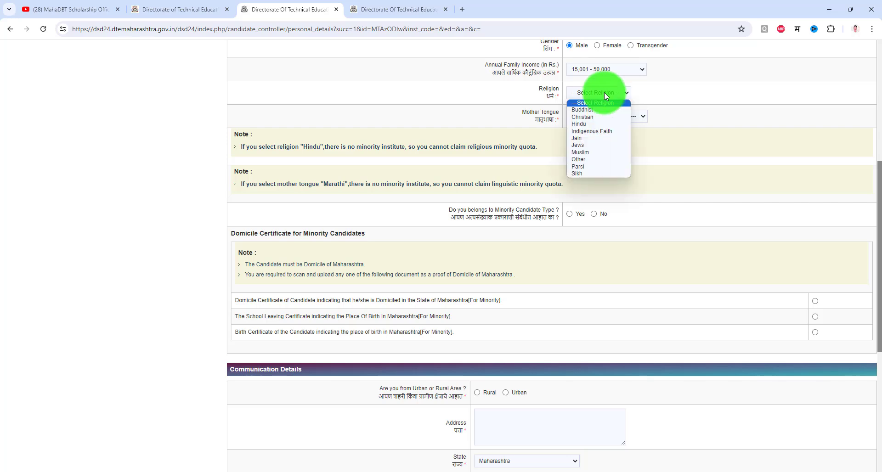
left_click(600, 124)
left_click(621, 116)
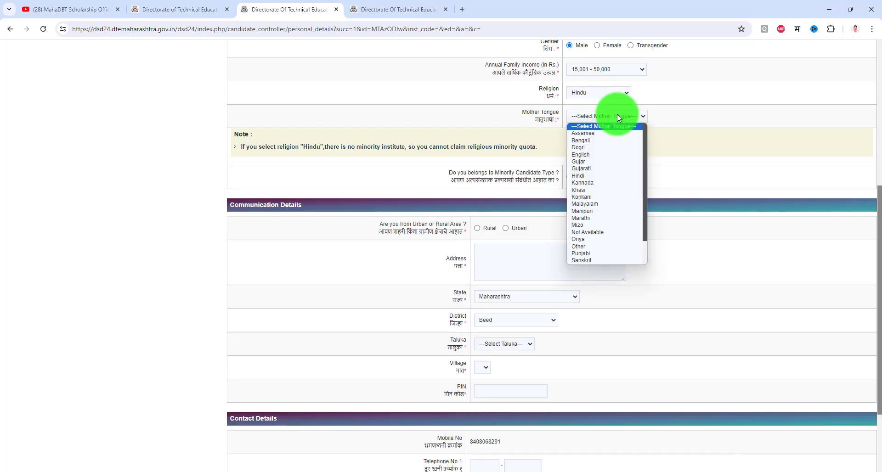
left_click(591, 217)
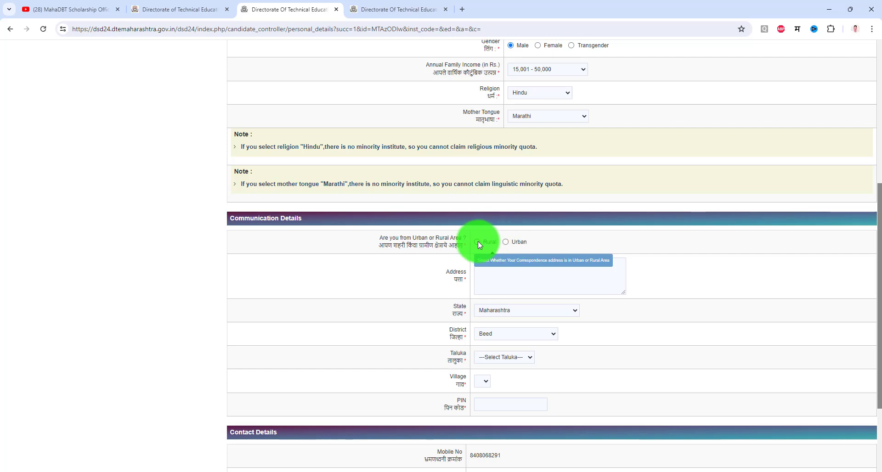
- Mark the communication address as Urban and complete the address text
left_click(505, 243)
left_click(507, 268)
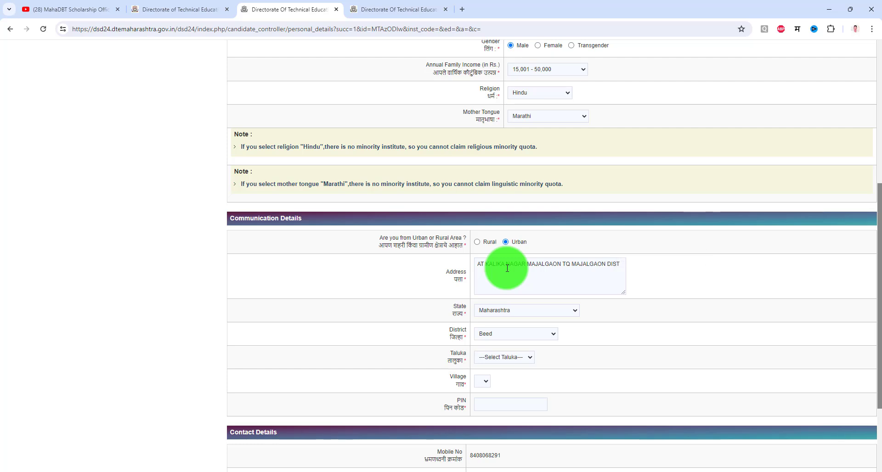
left_click(621, 264)
type("BEED")
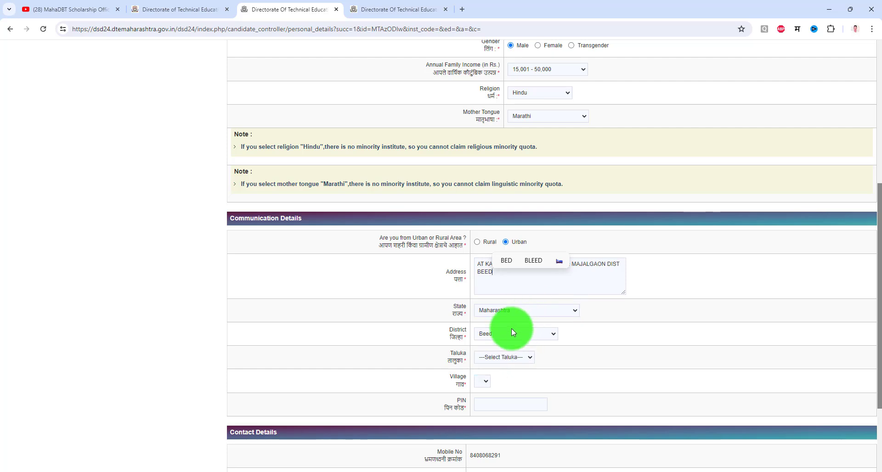
- Choose the candidate's taluka and village from the lists and enter the PIN code
left_click(505, 357)
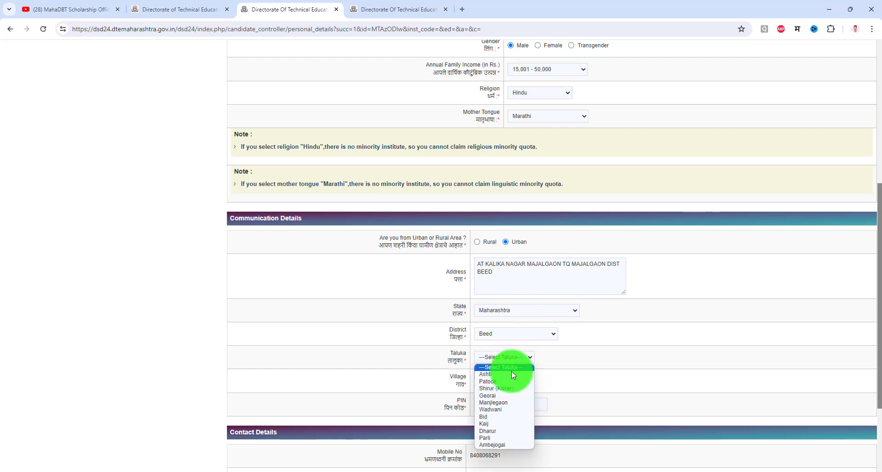
left_click(500, 404)
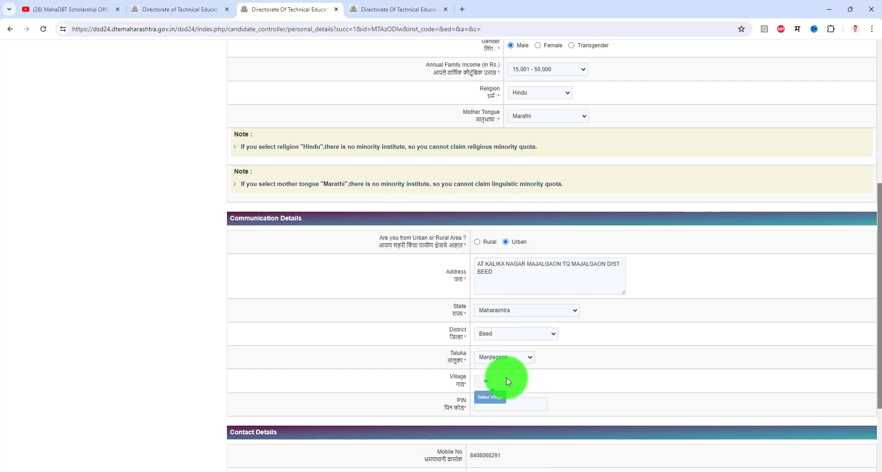
left_click(480, 381)
key("m")
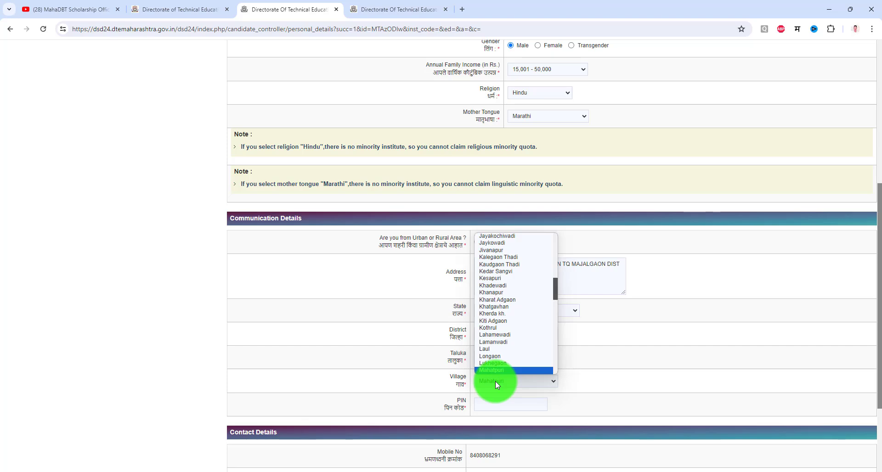
key("Down")
key("Down")
key("Down")
key("Down")
key("Down")
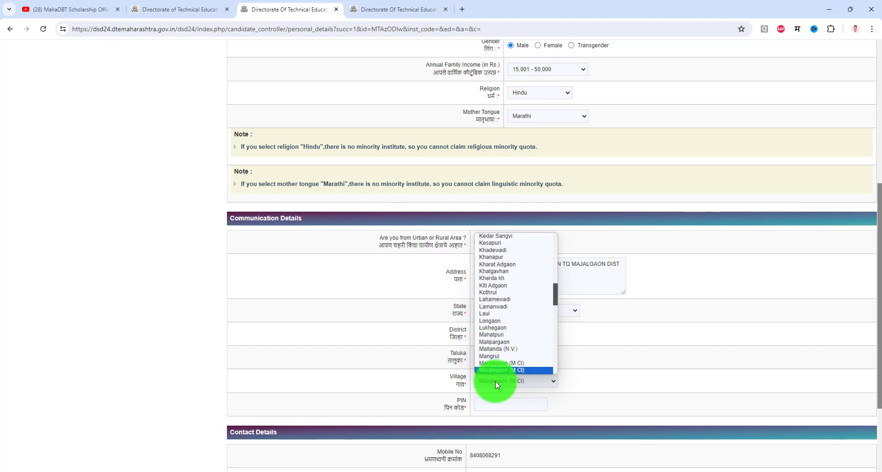
key("Tab")
type("431131")
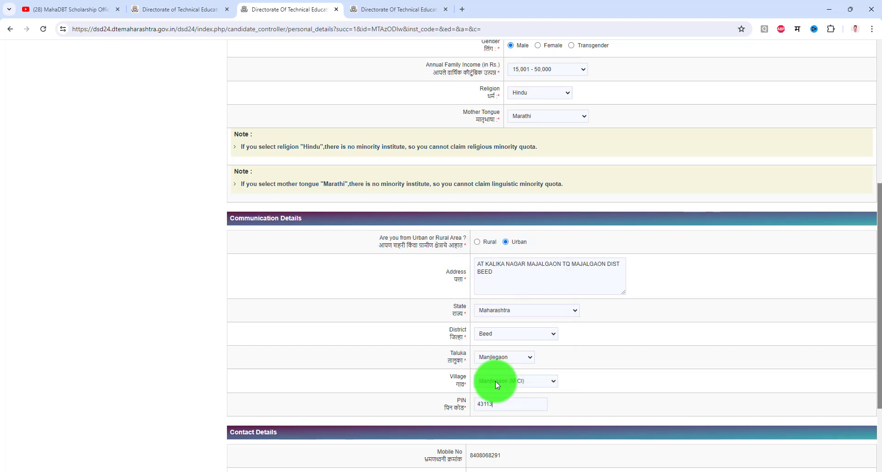
key("Tab")
scroll(496, 385, "down", 3)
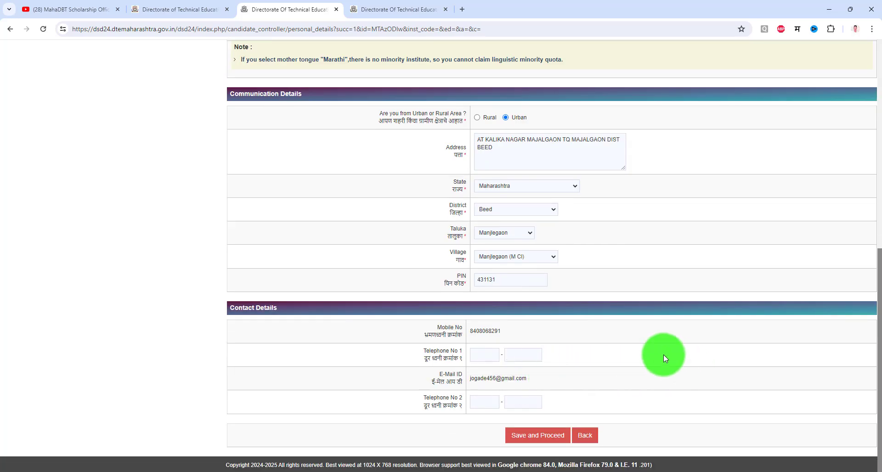
- Save and confirm the personal details, then scroll to the photo upload's Choose File button
left_click(548, 444)
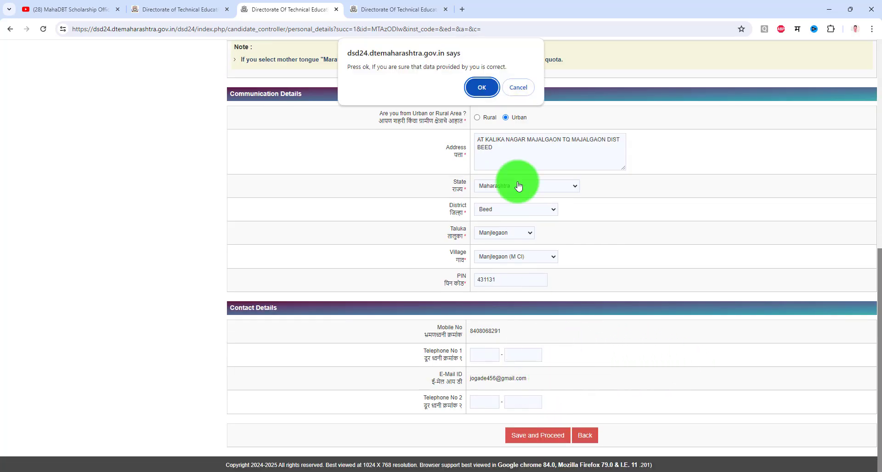
left_click(481, 88)
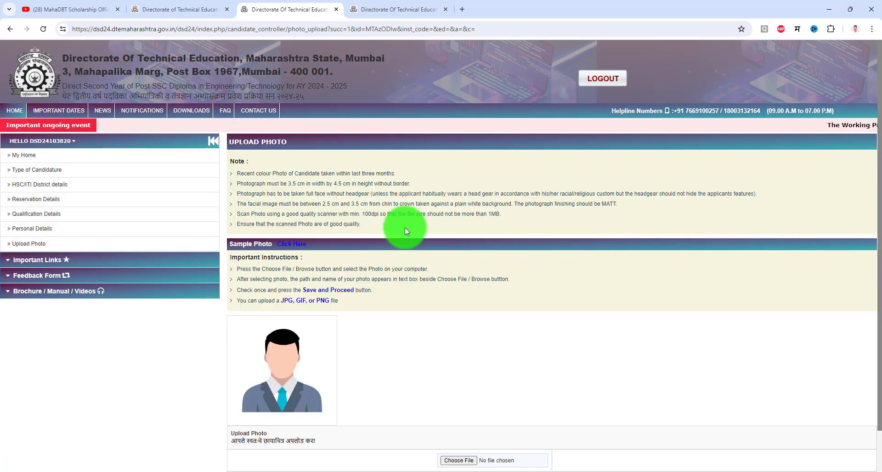
scroll(336, 322, "down", 1)
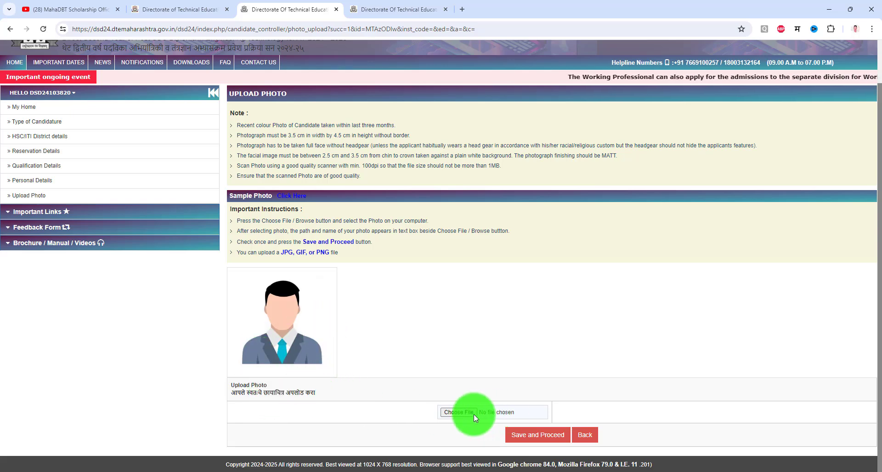
- Browse the file picker to the Dummy folder and show its files as large icons
left_click(460, 413)
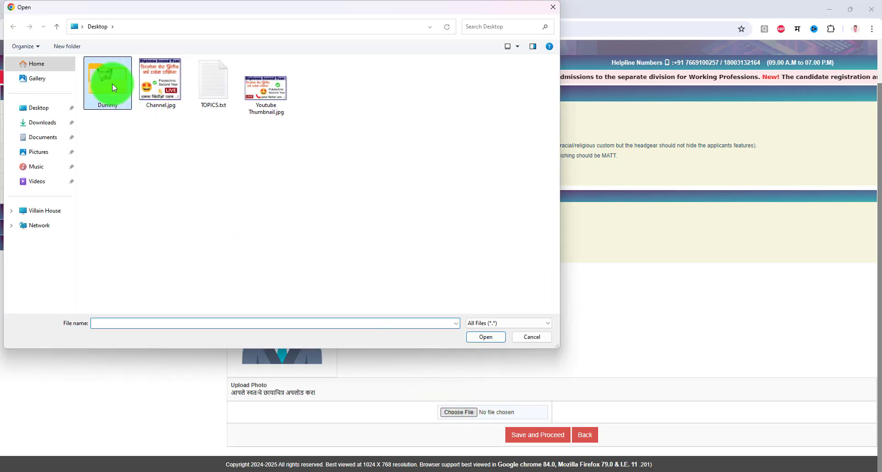
double_click(112, 86)
right_click(236, 207)
mouse_move(236, 205)
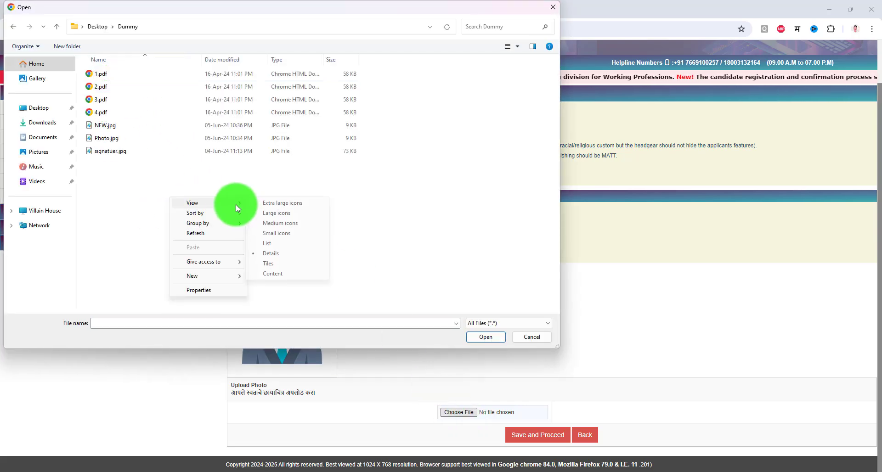
left_click(292, 215)
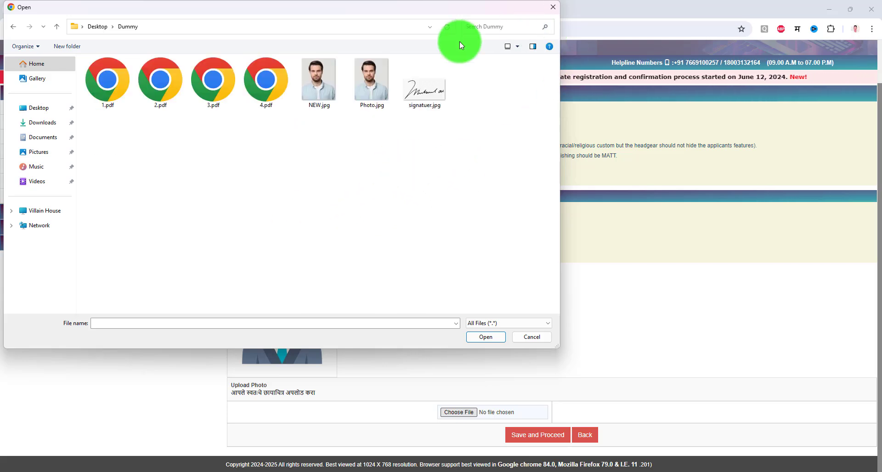
- Open Photo.jpg in Paint using Open with
right_click(371, 92)
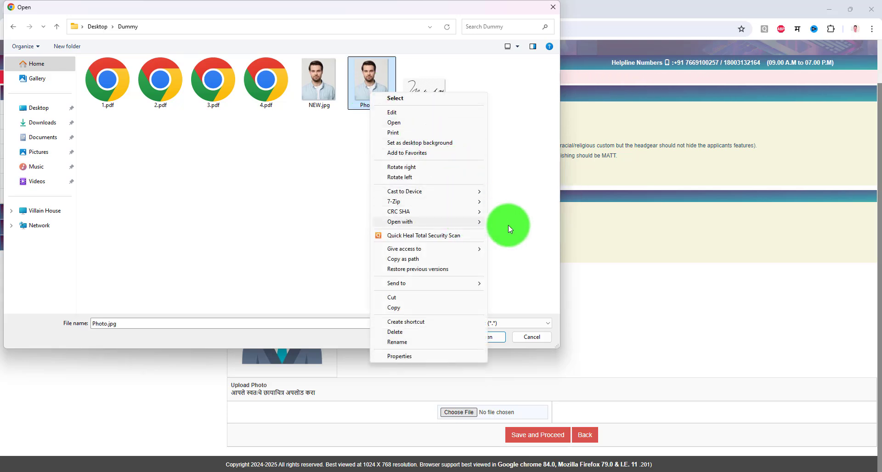
mouse_move(465, 221)
left_click(523, 222)
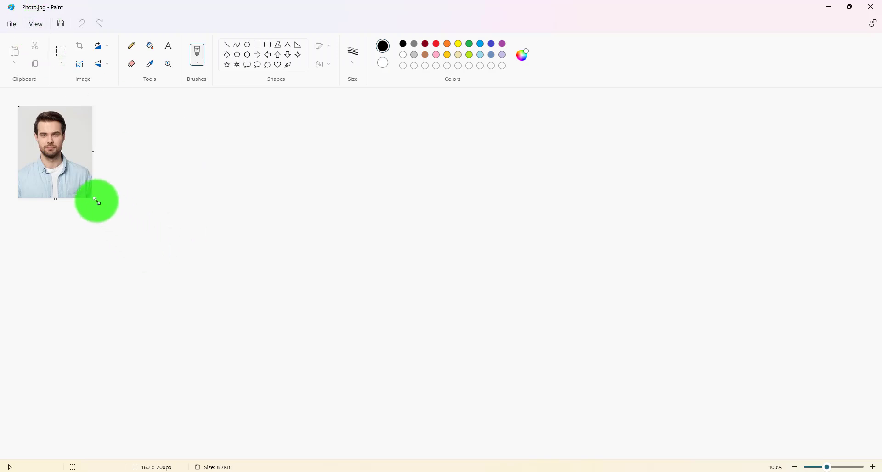
- Stretch the Photo.jpg canvas to 229 × 327 px and bring up File Explorer
left_click_drag(92, 199, 125, 257)
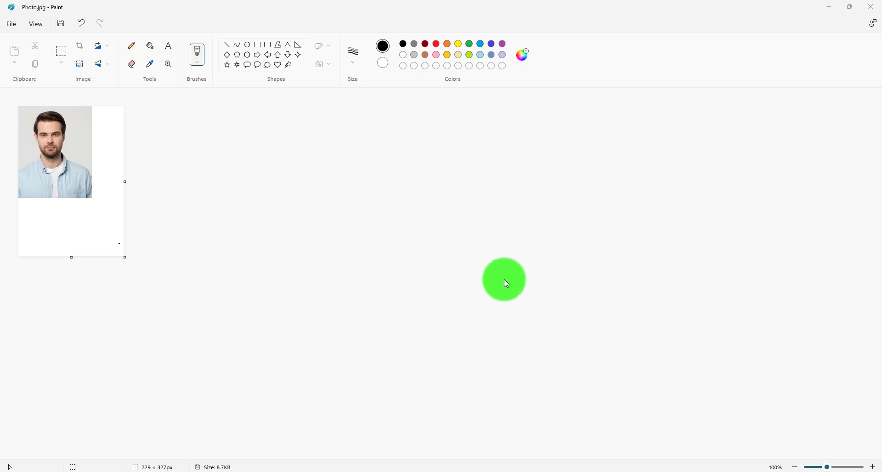
left_click(445, 471)
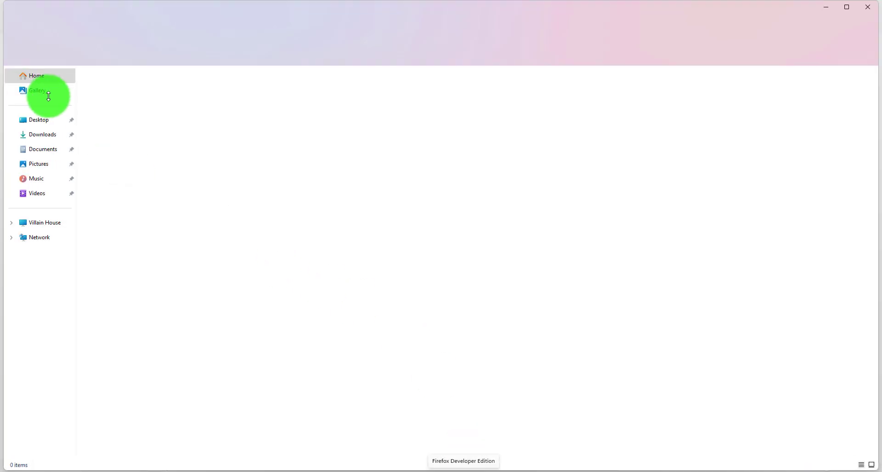
- Go to Desktop > Dummy, view files as large icons, and open signatuer.jpg in Paint
left_click(48, 119)
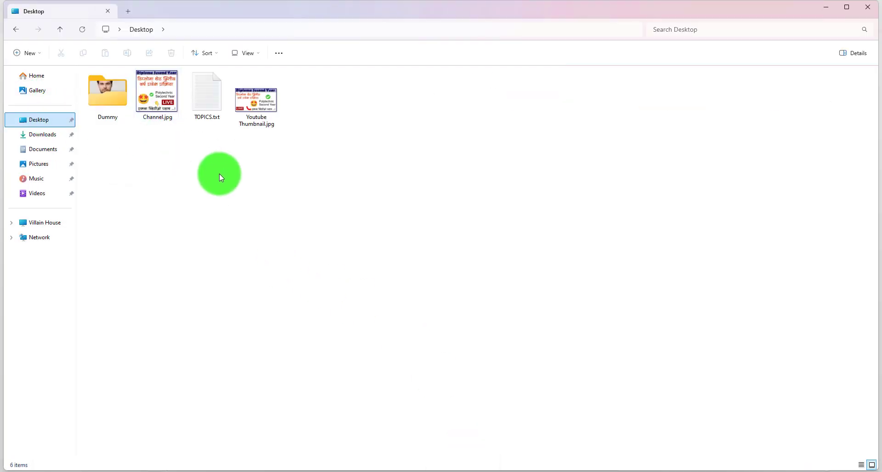
double_click(109, 95)
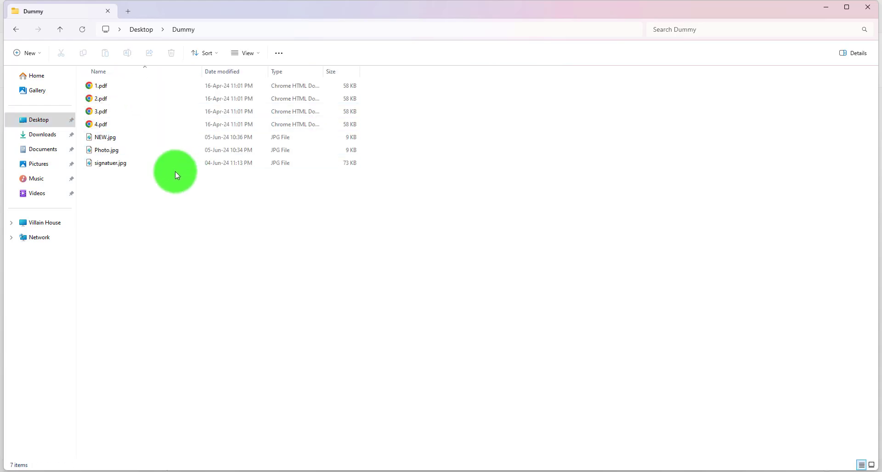
right_click(231, 234)
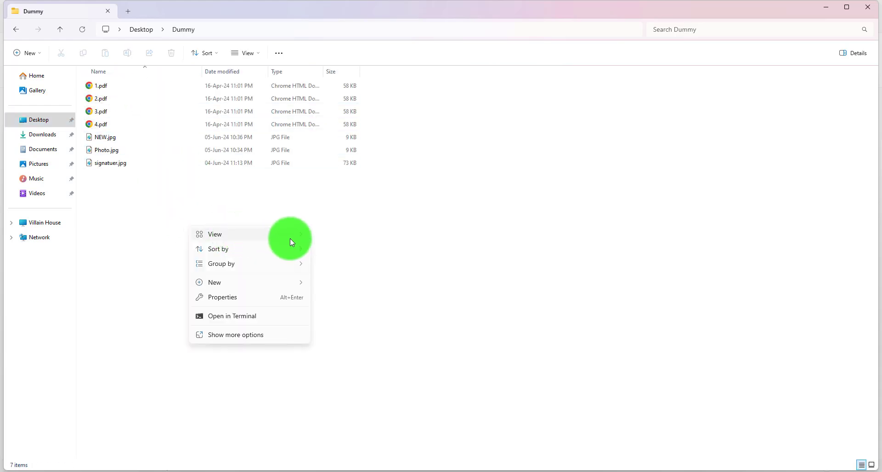
mouse_move(291, 252)
mouse_move(291, 236)
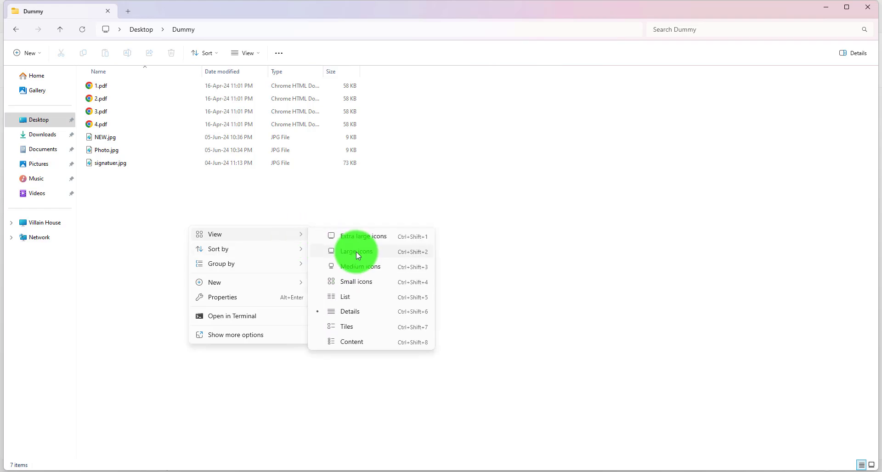
left_click(357, 250)
double_click(414, 96)
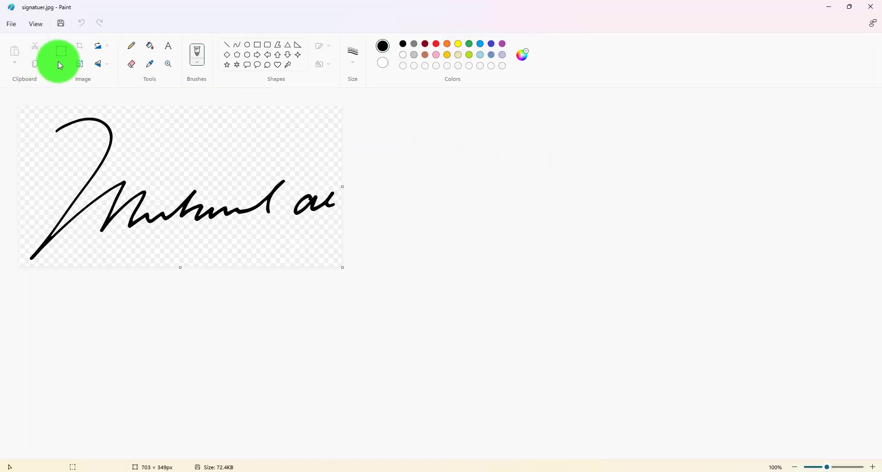
- Select and copy the whole signature image, close it, and return to Photo.jpg
left_click(62, 59)
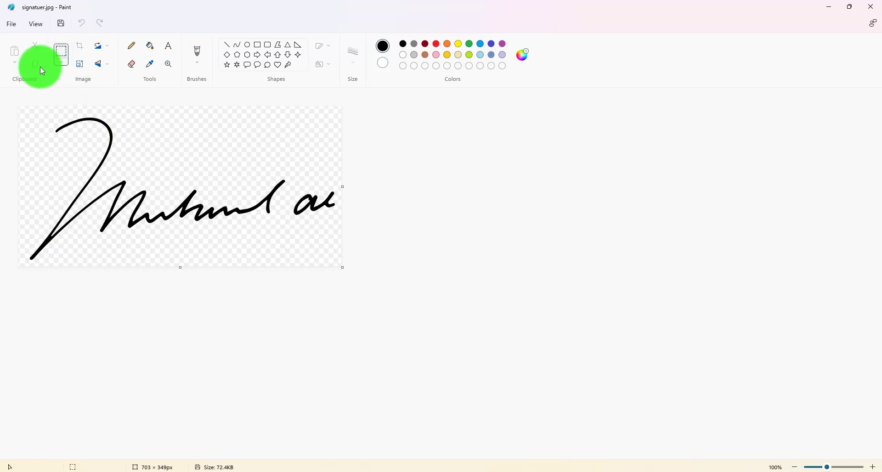
left_click(61, 63)
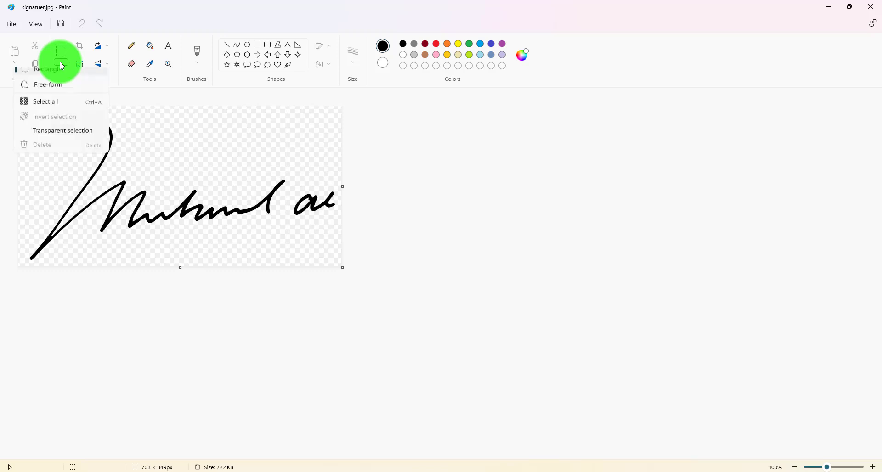
left_click(61, 62)
left_click(61, 63)
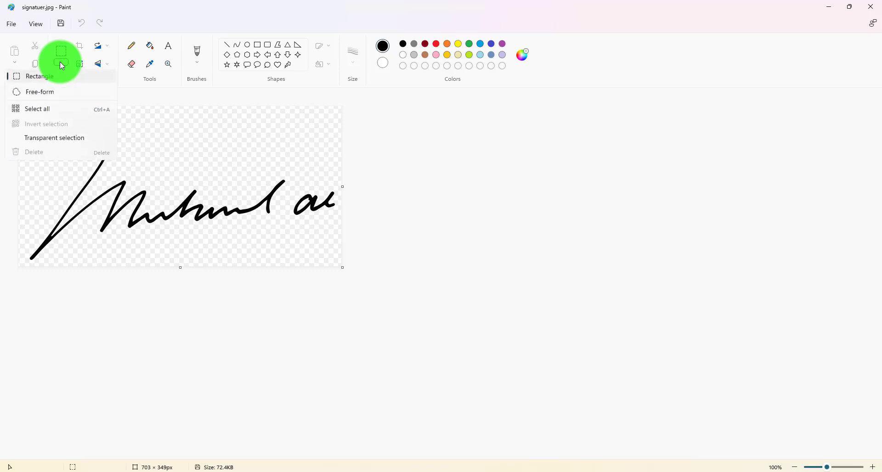
left_click(51, 110)
left_click(36, 62)
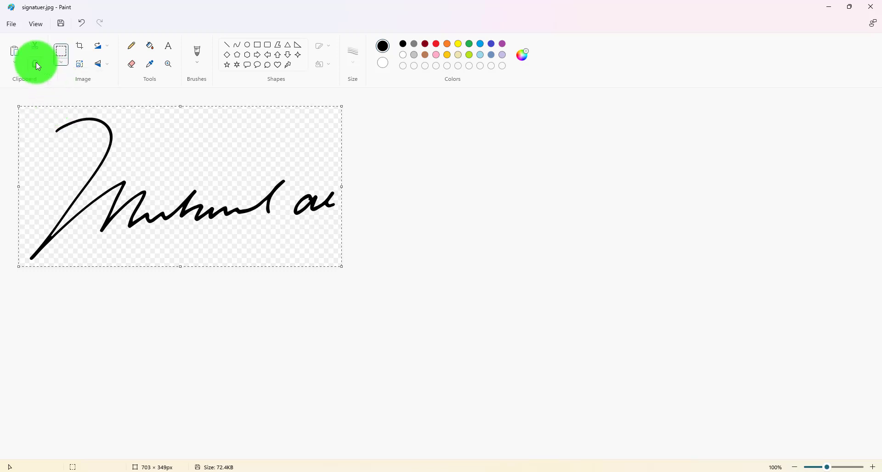
left_click(876, 9)
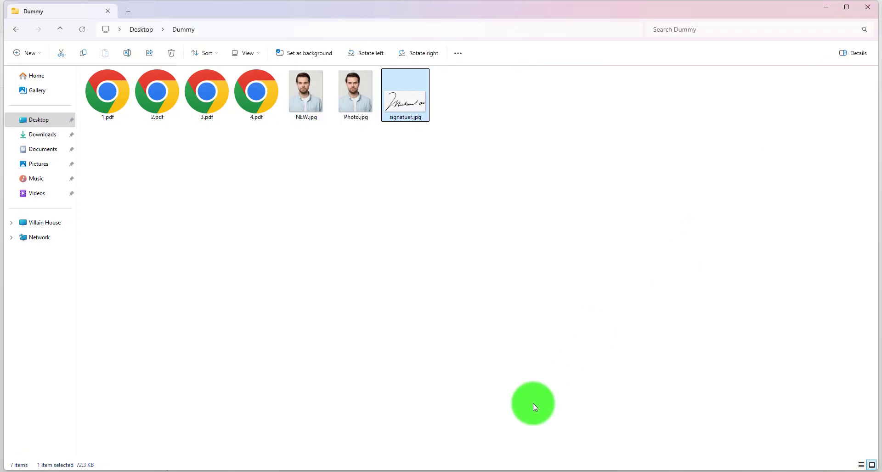
left_click(609, 470)
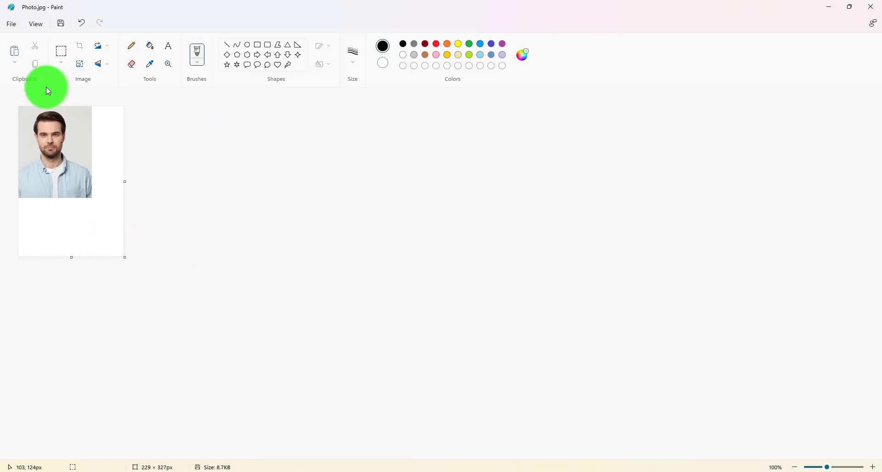
- Paste the signature, shrink it to 194 × 78 px, and place it below the face
left_click(15, 50)
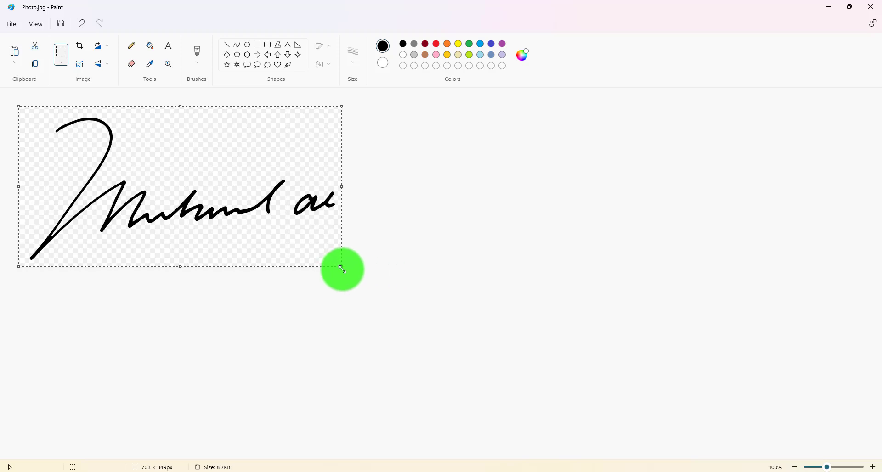
left_click_drag(342, 267, 142, 174)
left_click_drag(98, 142, 88, 223)
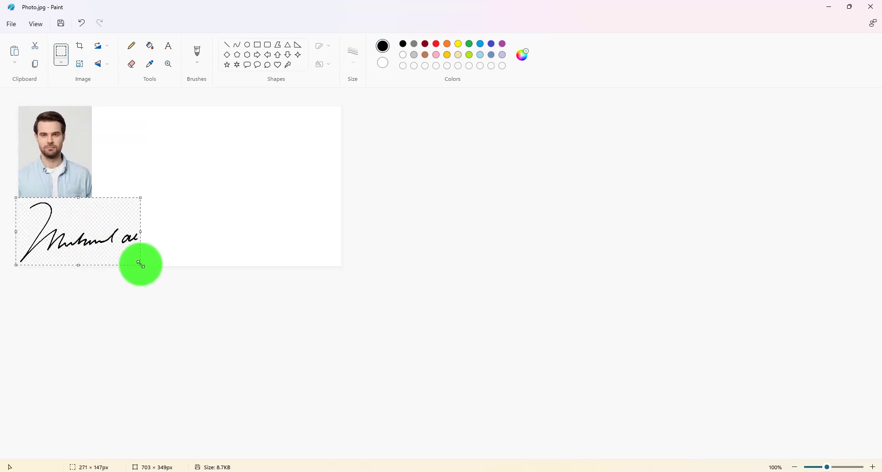
left_click_drag(140, 265, 93, 231)
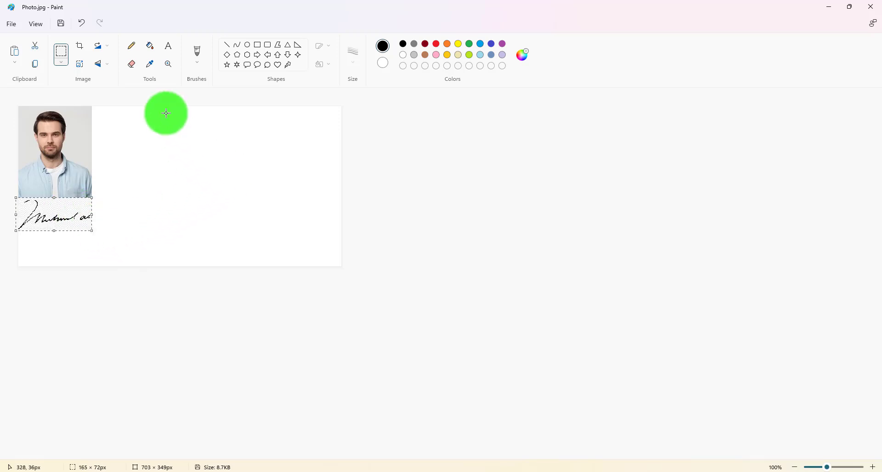
left_click(177, 145)
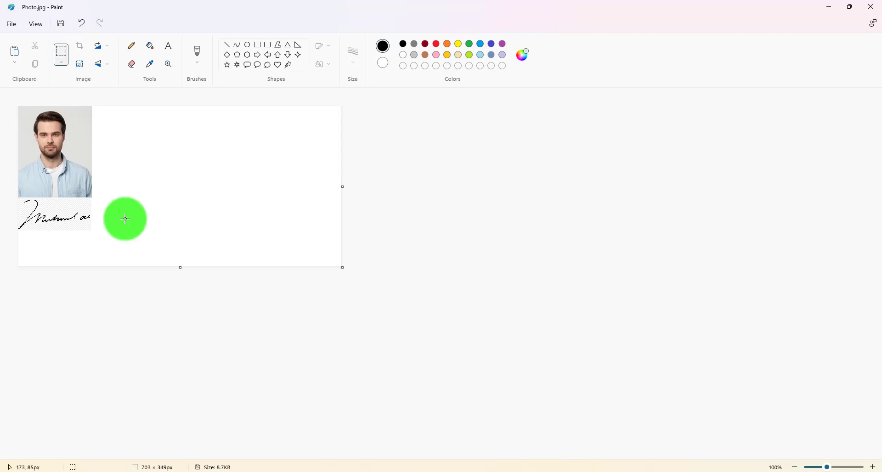
- Crop to the photo and signature area (174 × 287 px) and save the image
left_click_drag(98, 237, 2, 92)
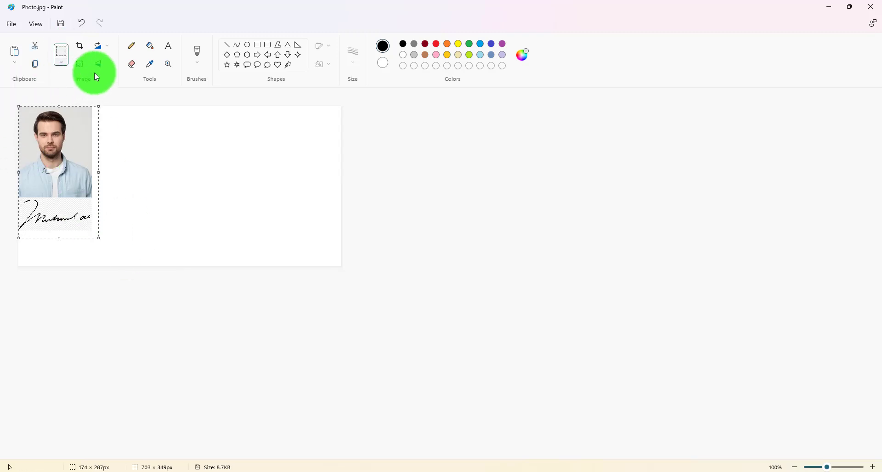
left_click(81, 48)
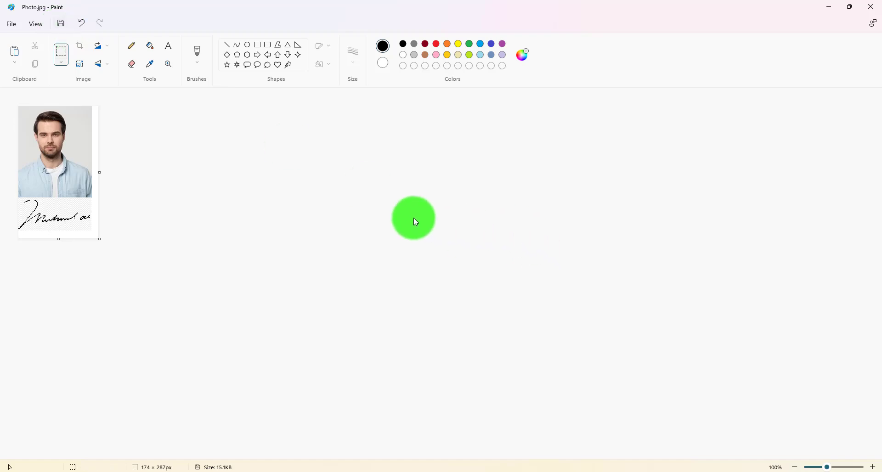
left_click(880, 4)
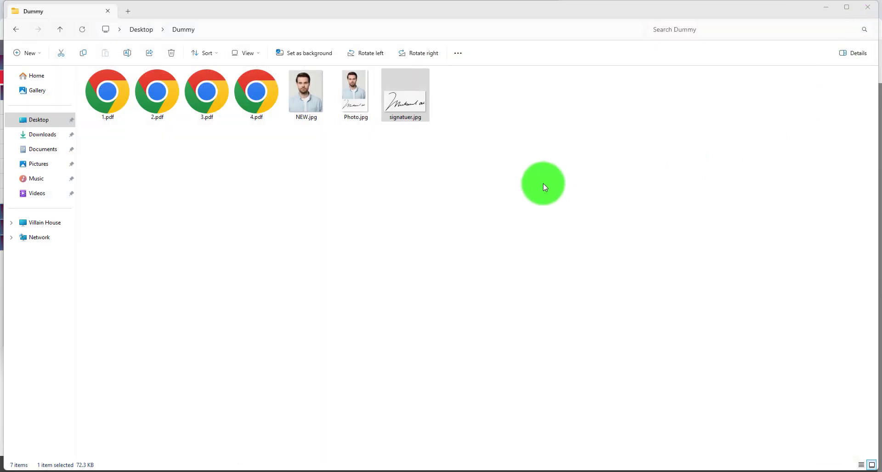
- Close File Explorer and pick Photo.jpg in the upload dialog
left_click(404, 138)
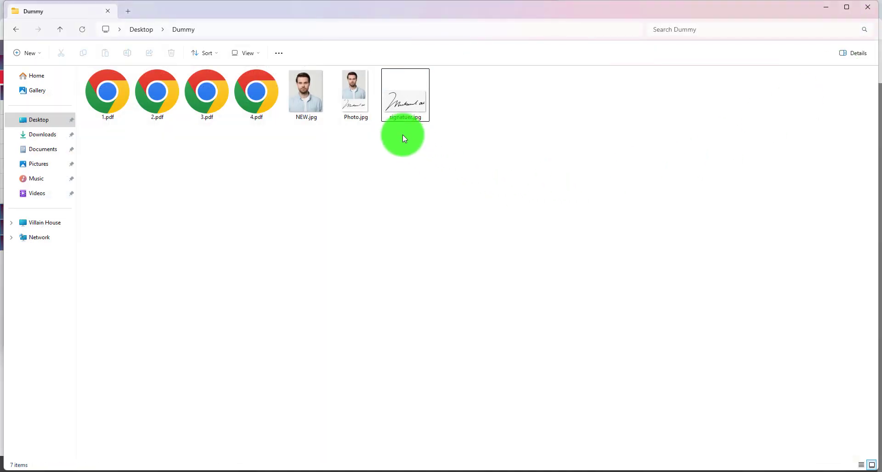
left_click(867, 7)
double_click(363, 87)
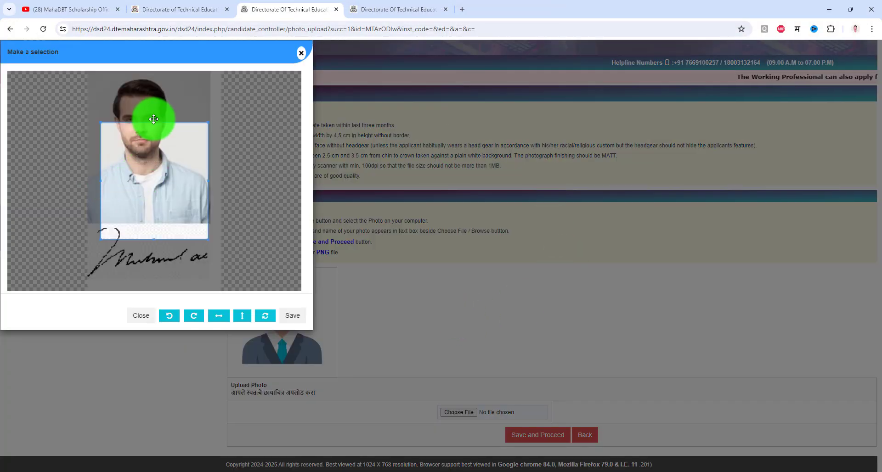
- Widen the crop box to include the signature, apply it, and submit the photo
left_click_drag(100, 124, 79, 76)
left_click_drag(208, 238, 243, 311)
left_click(296, 322)
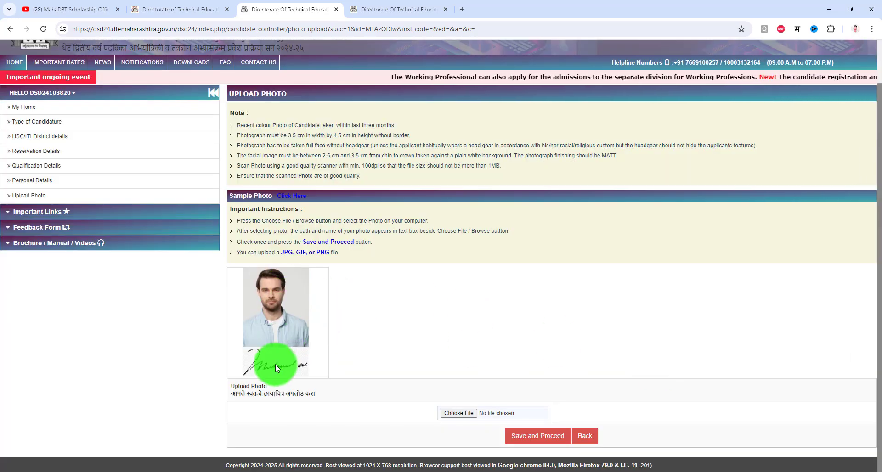
left_click(536, 434)
- Confirm the photo submission and upload 1.pdf as the 10th/SSC marks statement
left_click(481, 87)
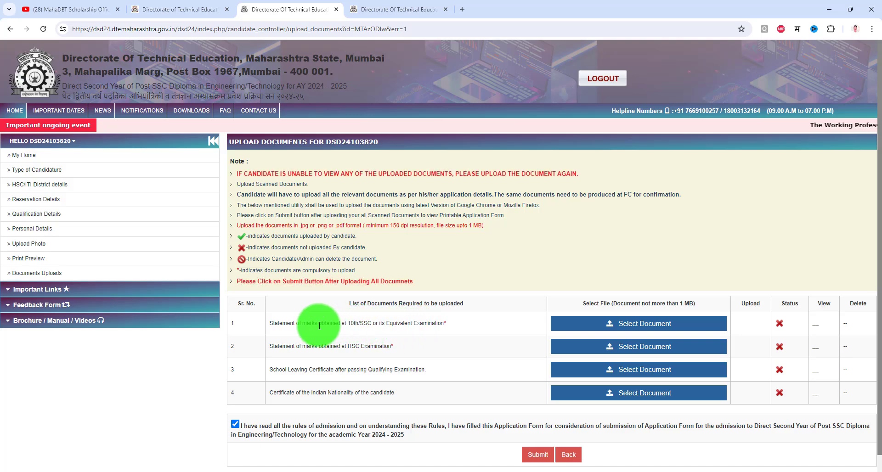
left_click_drag(318, 324, 436, 324)
left_click(329, 341)
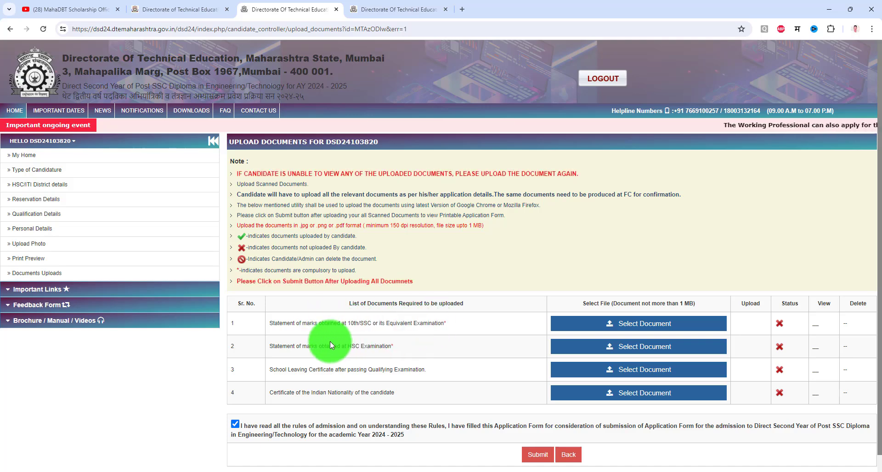
left_click_drag(377, 374, 393, 373)
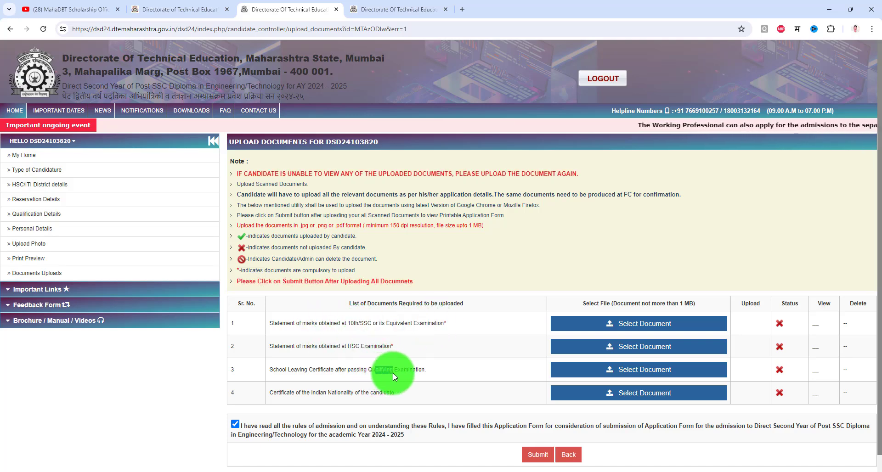
left_click_drag(354, 396, 417, 395)
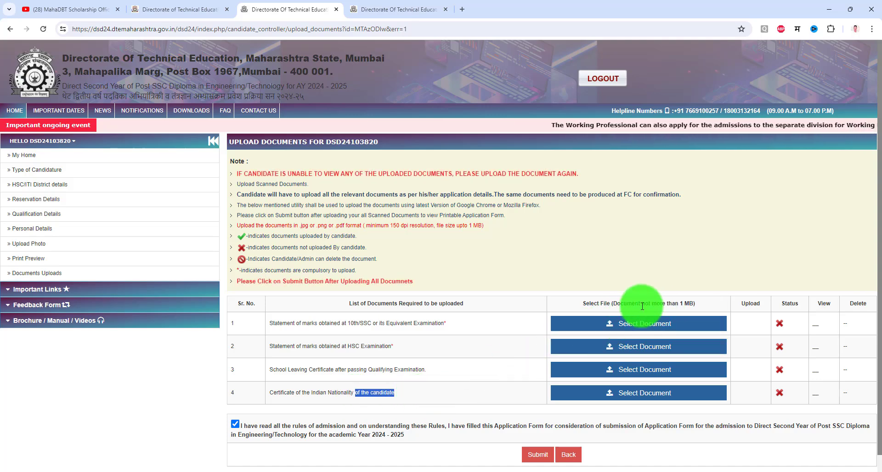
left_click_drag(586, 303, 661, 303)
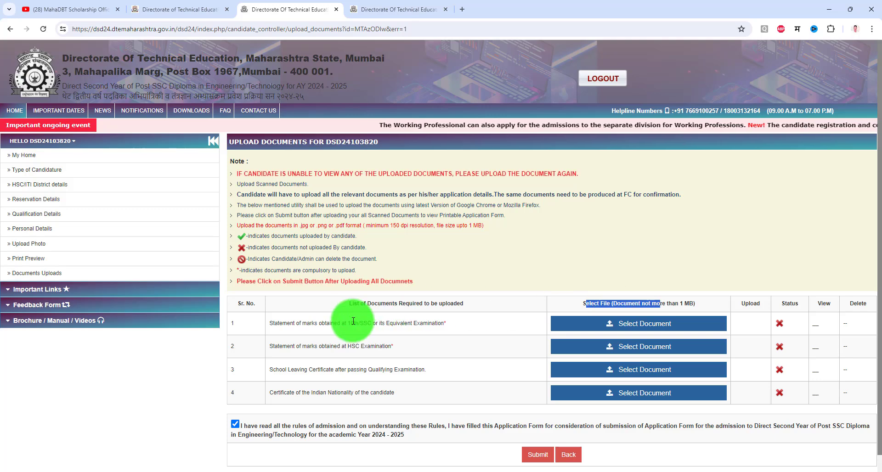
left_click_drag(354, 324, 532, 327)
left_click(616, 327)
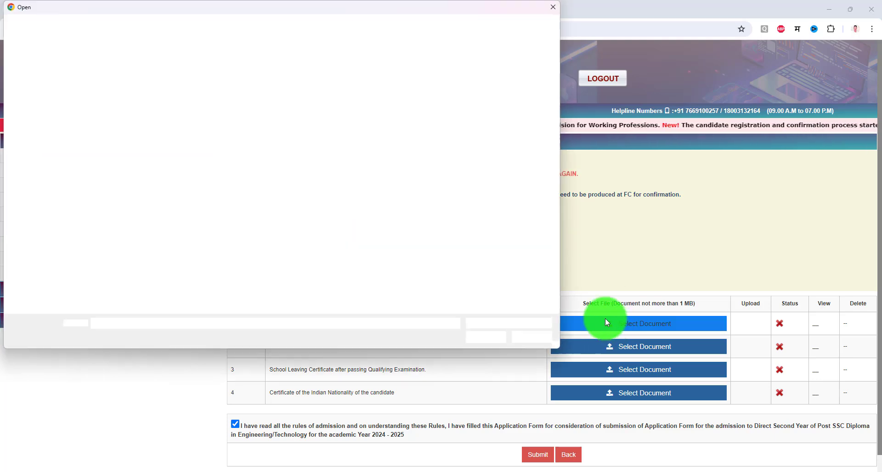
double_click(118, 88)
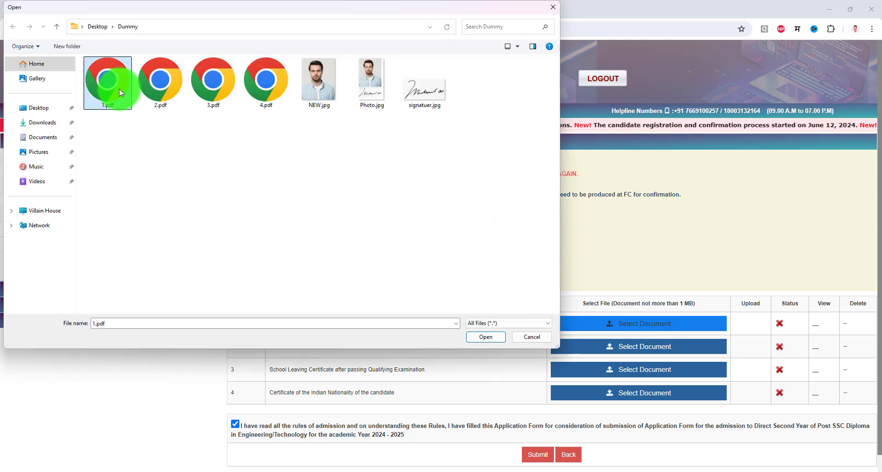
left_click(743, 324)
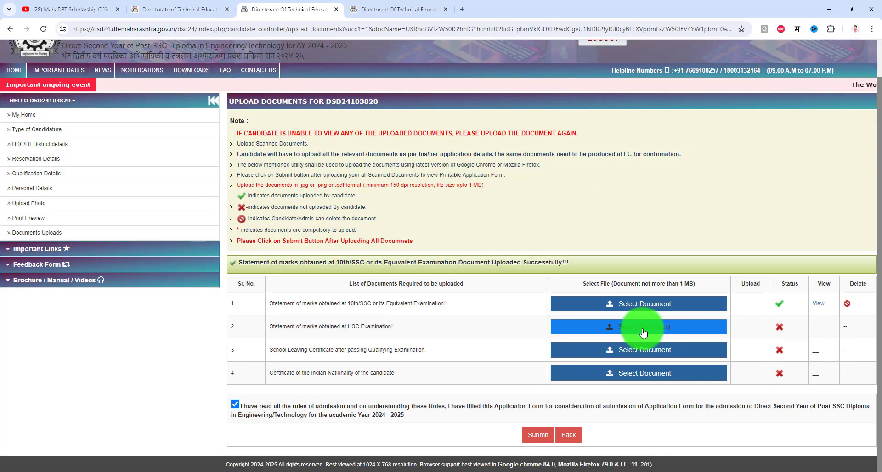
- Upload 2.pdf, 3.pdf and 4.pdf as the HSC marks statement, school leaving and nationality certificates
left_click(644, 327)
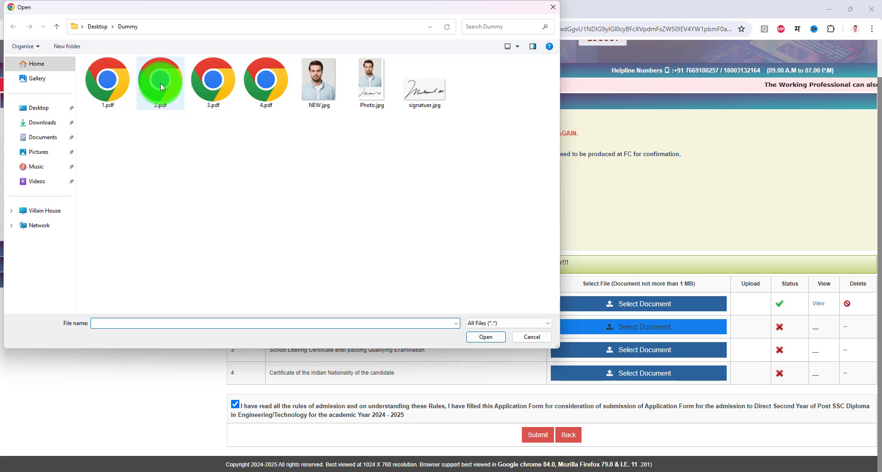
double_click(162, 86)
left_click(745, 326)
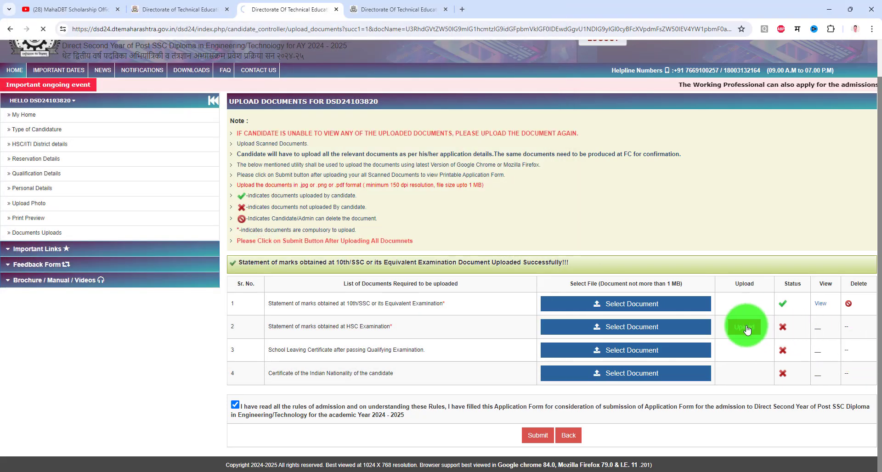
left_click(649, 349)
double_click(213, 85)
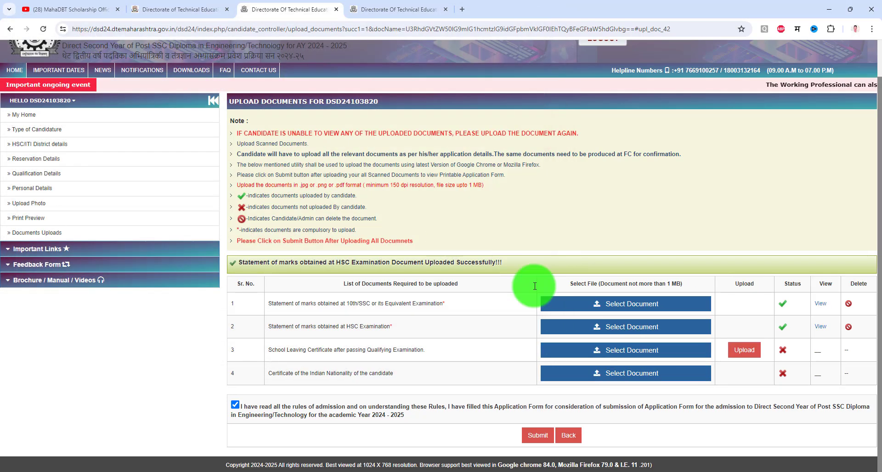
left_click(746, 351)
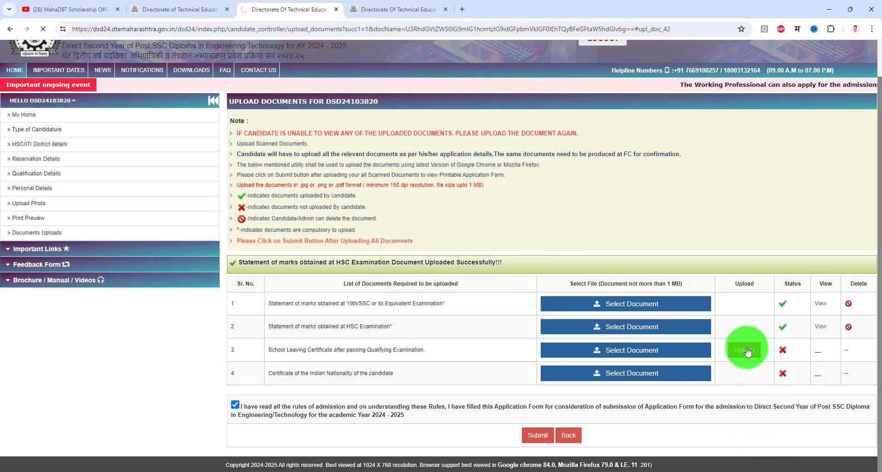
left_click(654, 378)
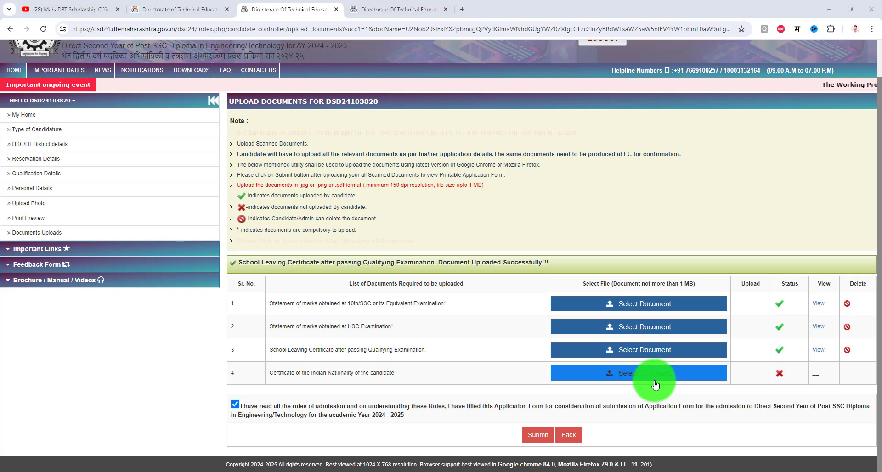
double_click(258, 81)
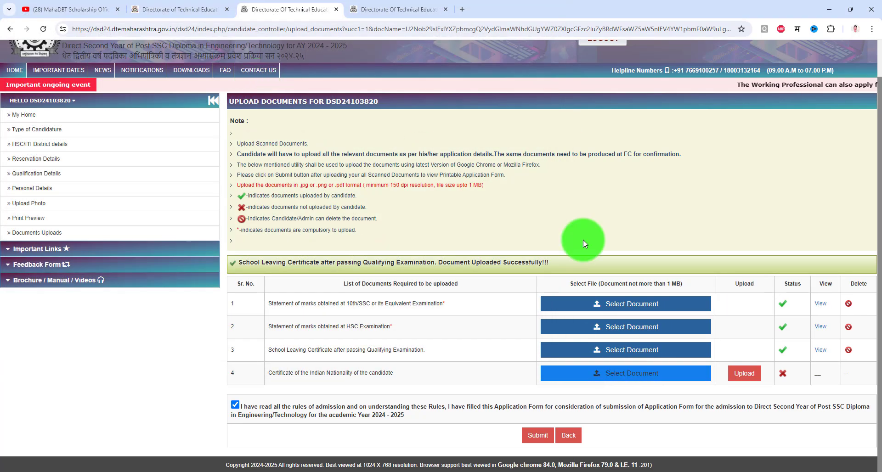
left_click(744, 375)
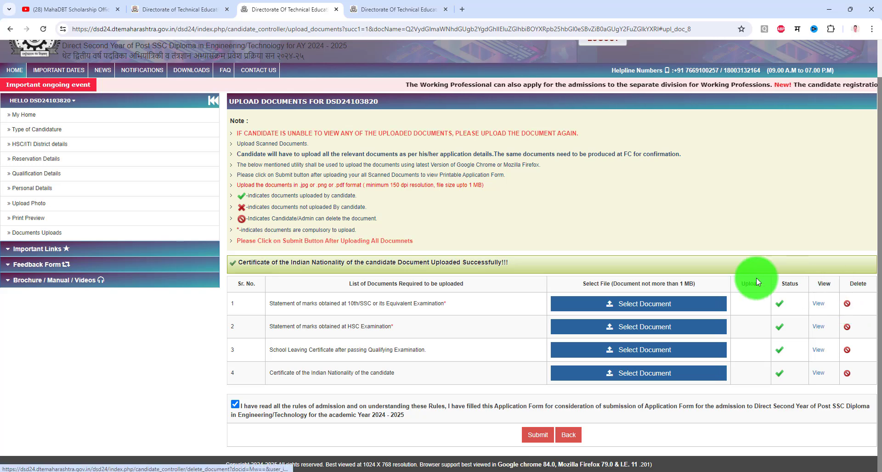
- Submit and confirm the uploaded documents, then start paying the ₹400 registration fee
left_click(538, 436)
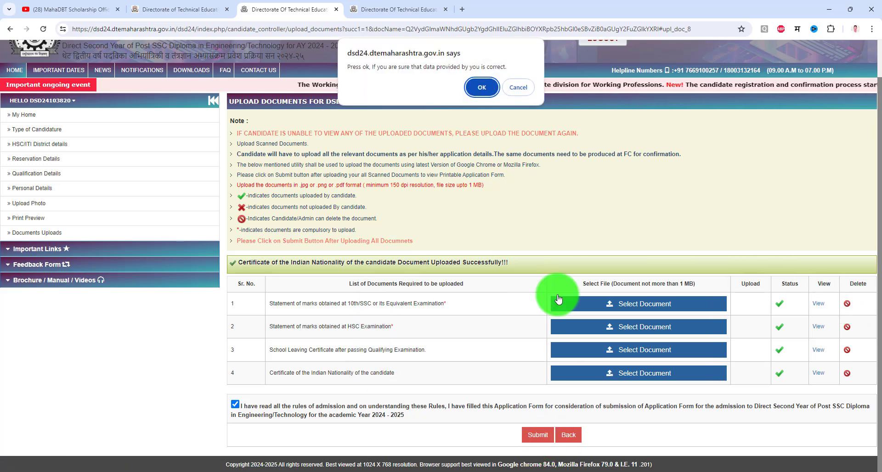
left_click(478, 90)
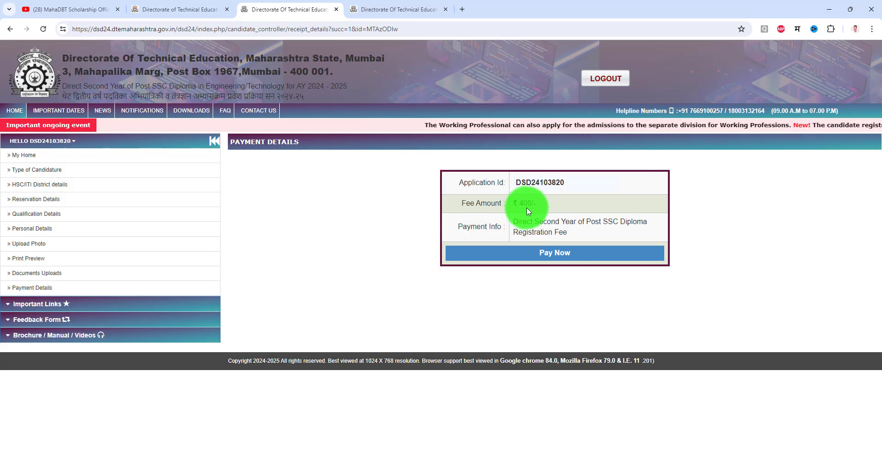
left_click(558, 261)
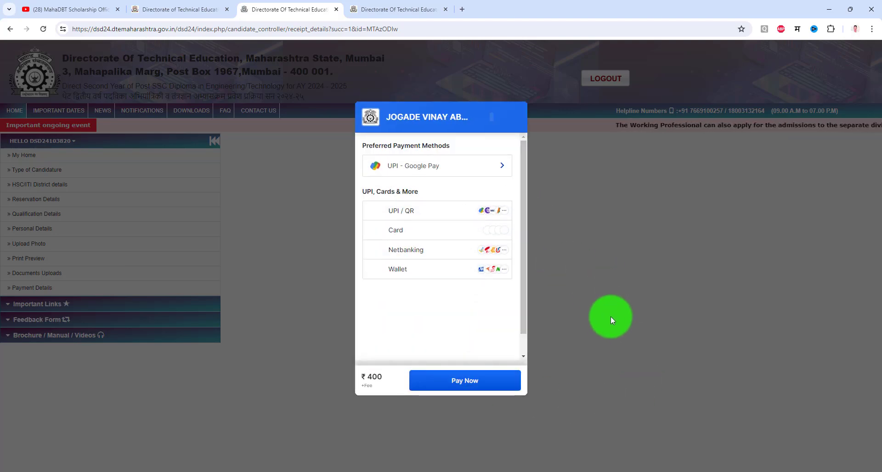
- Generate a UPI QR code for the ₹405.90 total payment
left_click(414, 214)
left_click(417, 239)
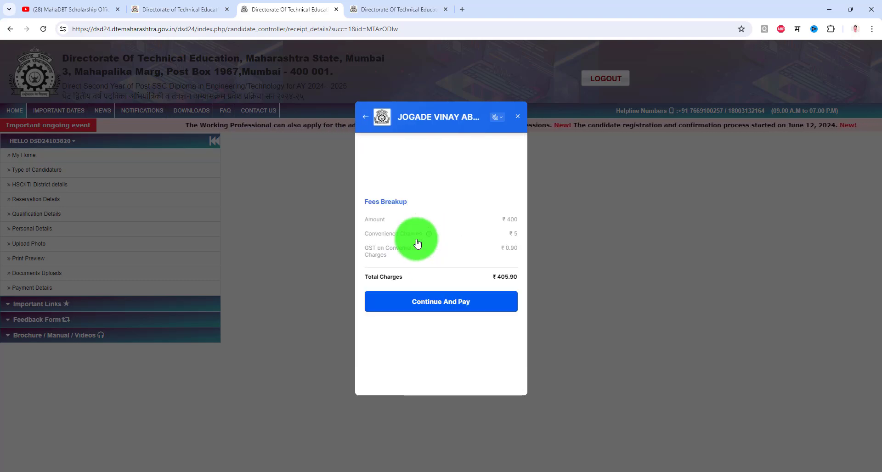
left_click(455, 305)
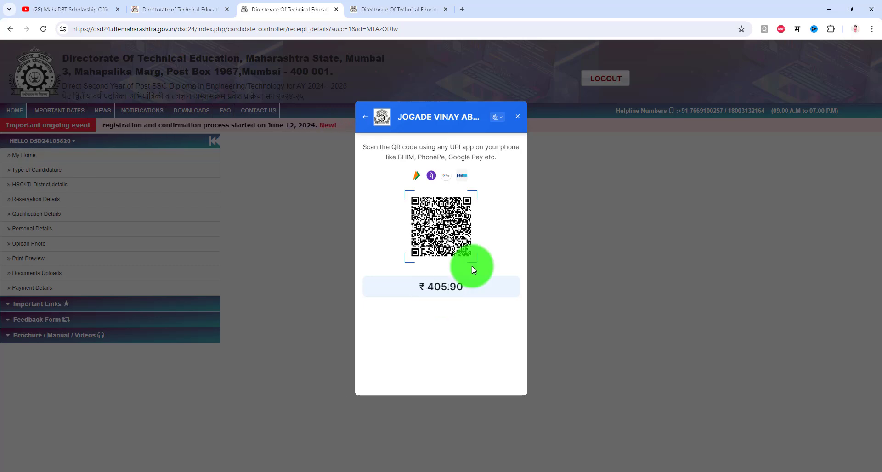
- Cancel the ongoing UPI payment and close the payment window
left_click(518, 117)
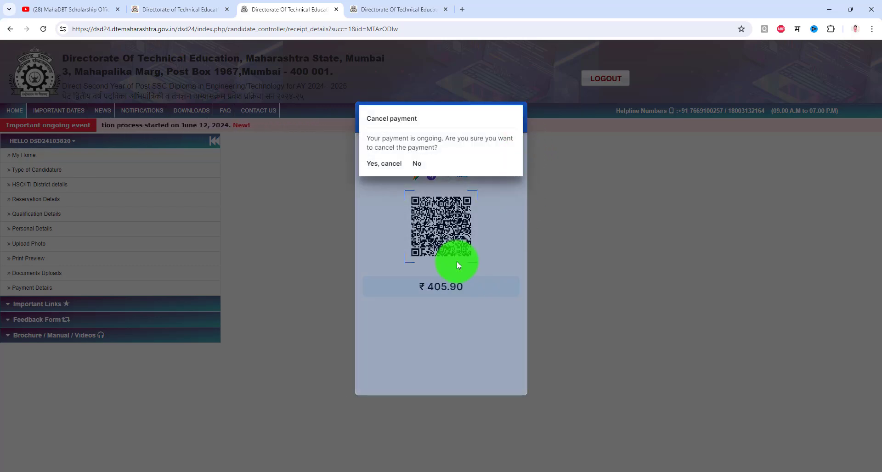
left_click(388, 165)
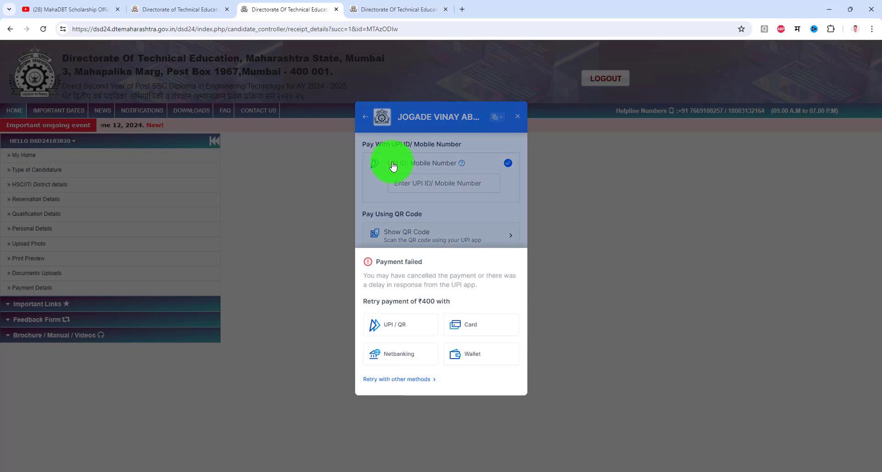
left_click(419, 379)
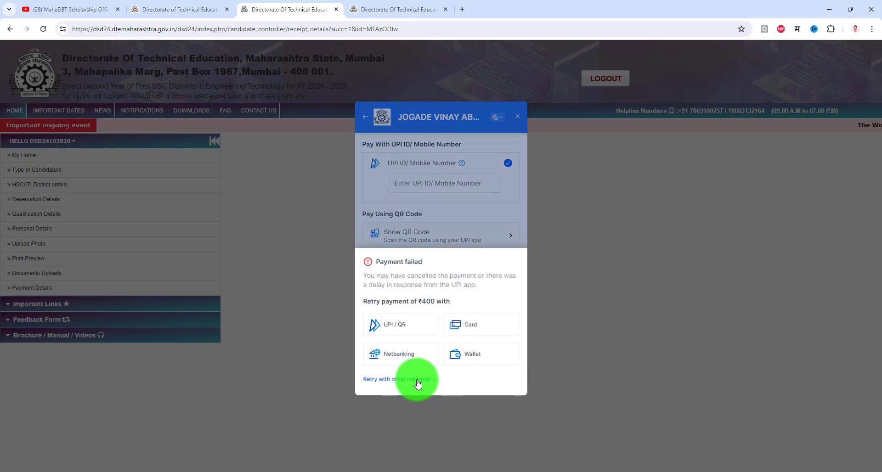
left_click(517, 120)
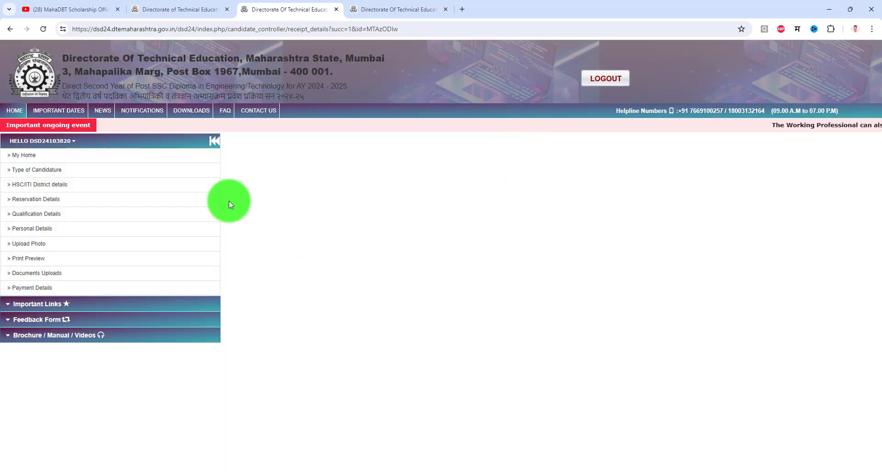
- Open the candidate's My Home dashboard showing E-Scrutiny as the scrutiny mode
left_click(12, 111)
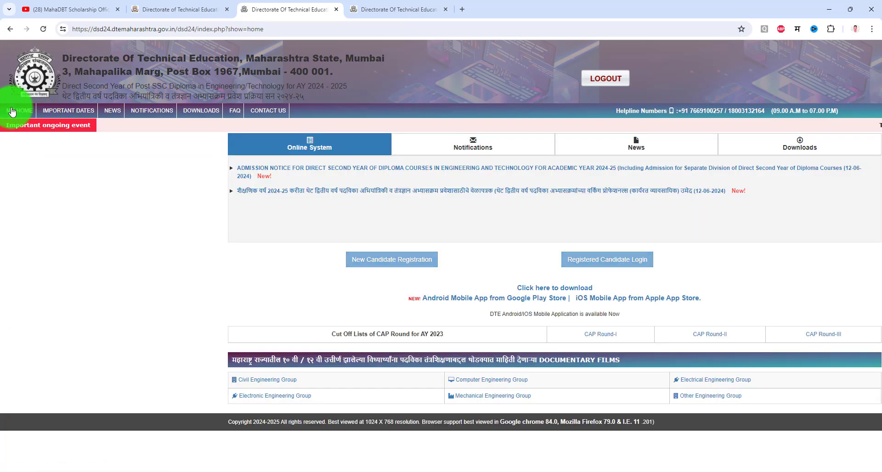
left_click(19, 111)
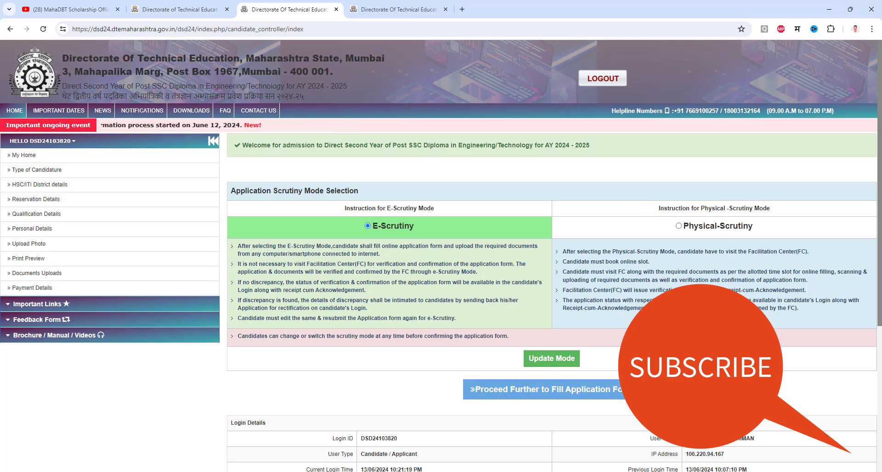
left_click(598, 471)
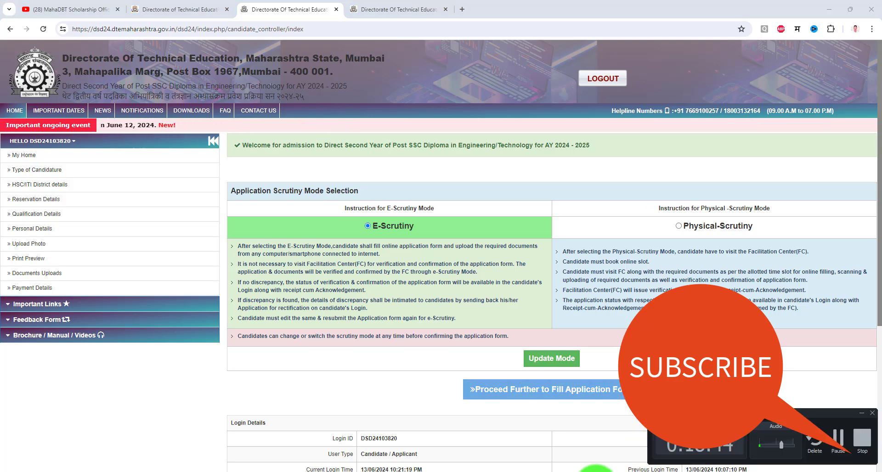